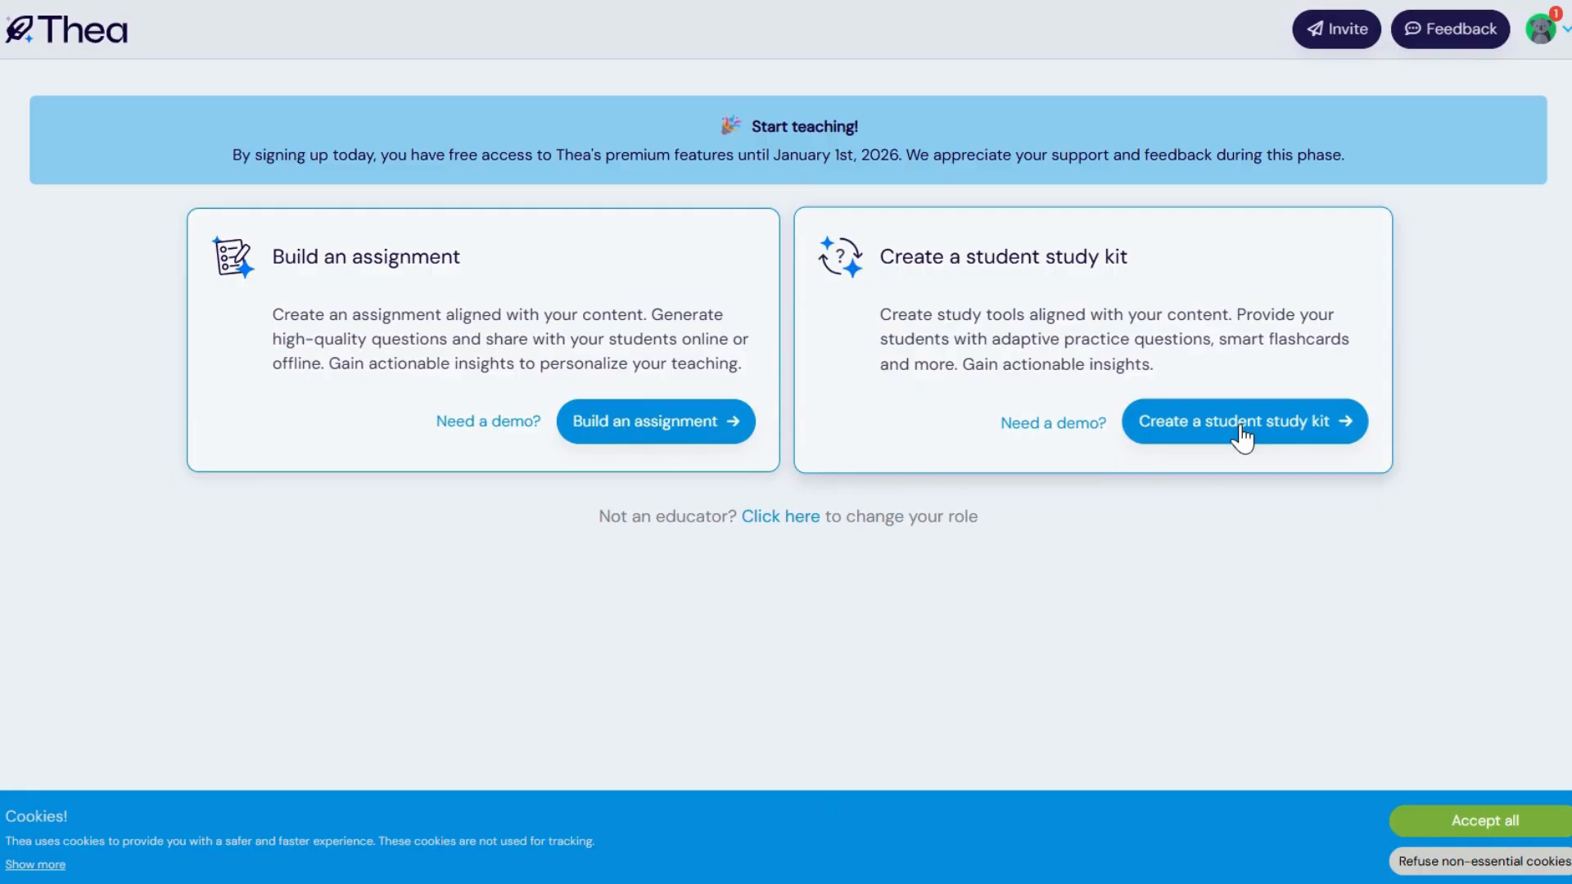
Step: Start a new student study kit and check the option to proceed without materials, returning to the material choices
click(1242, 431)
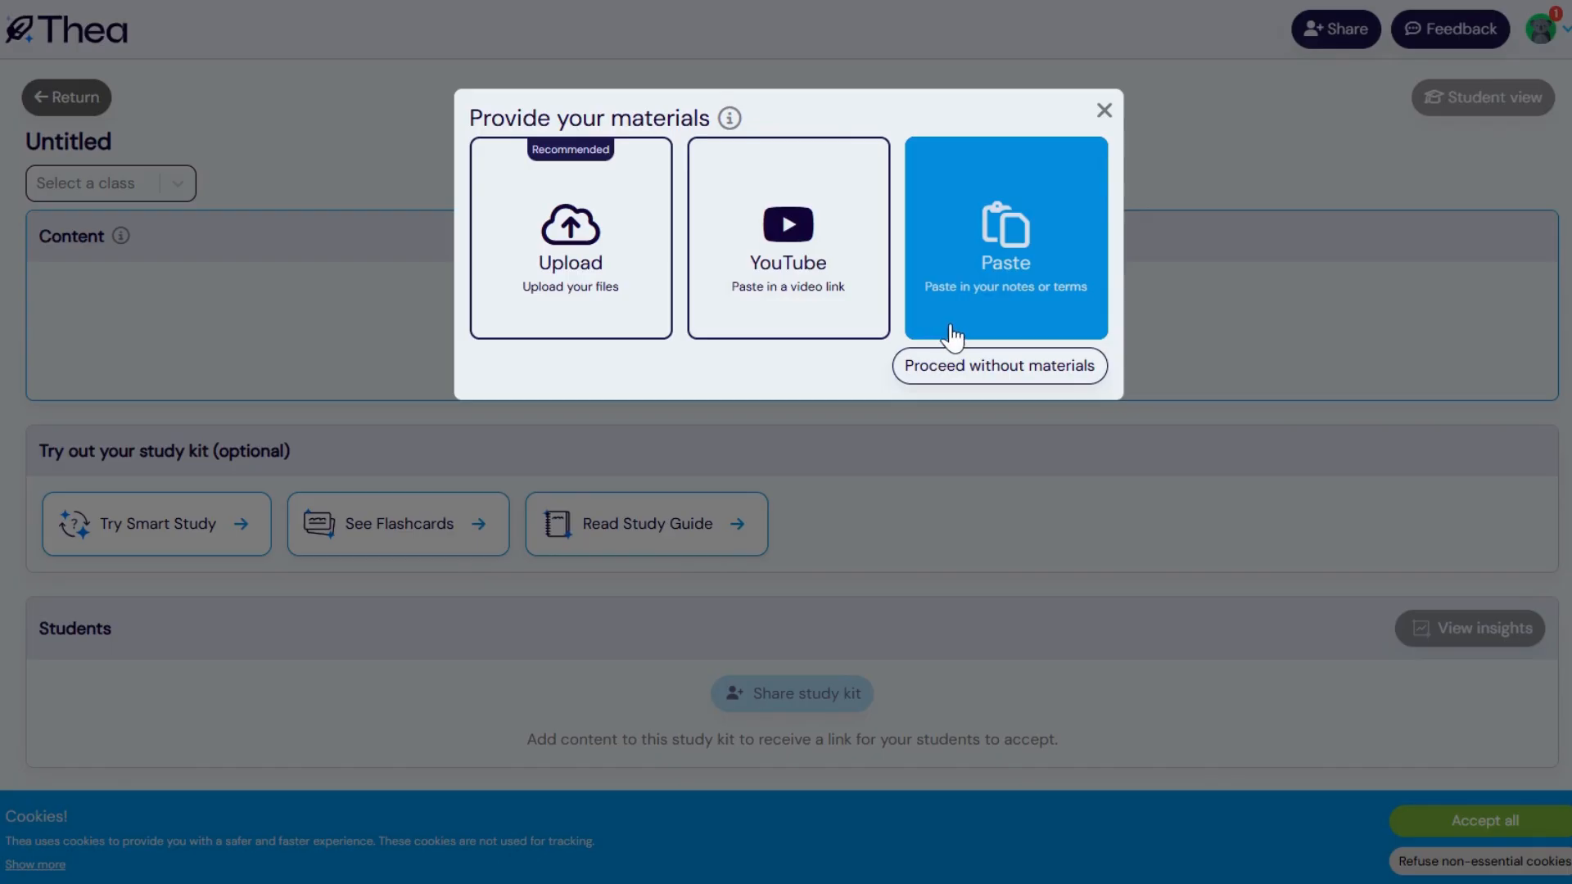
click(930, 362)
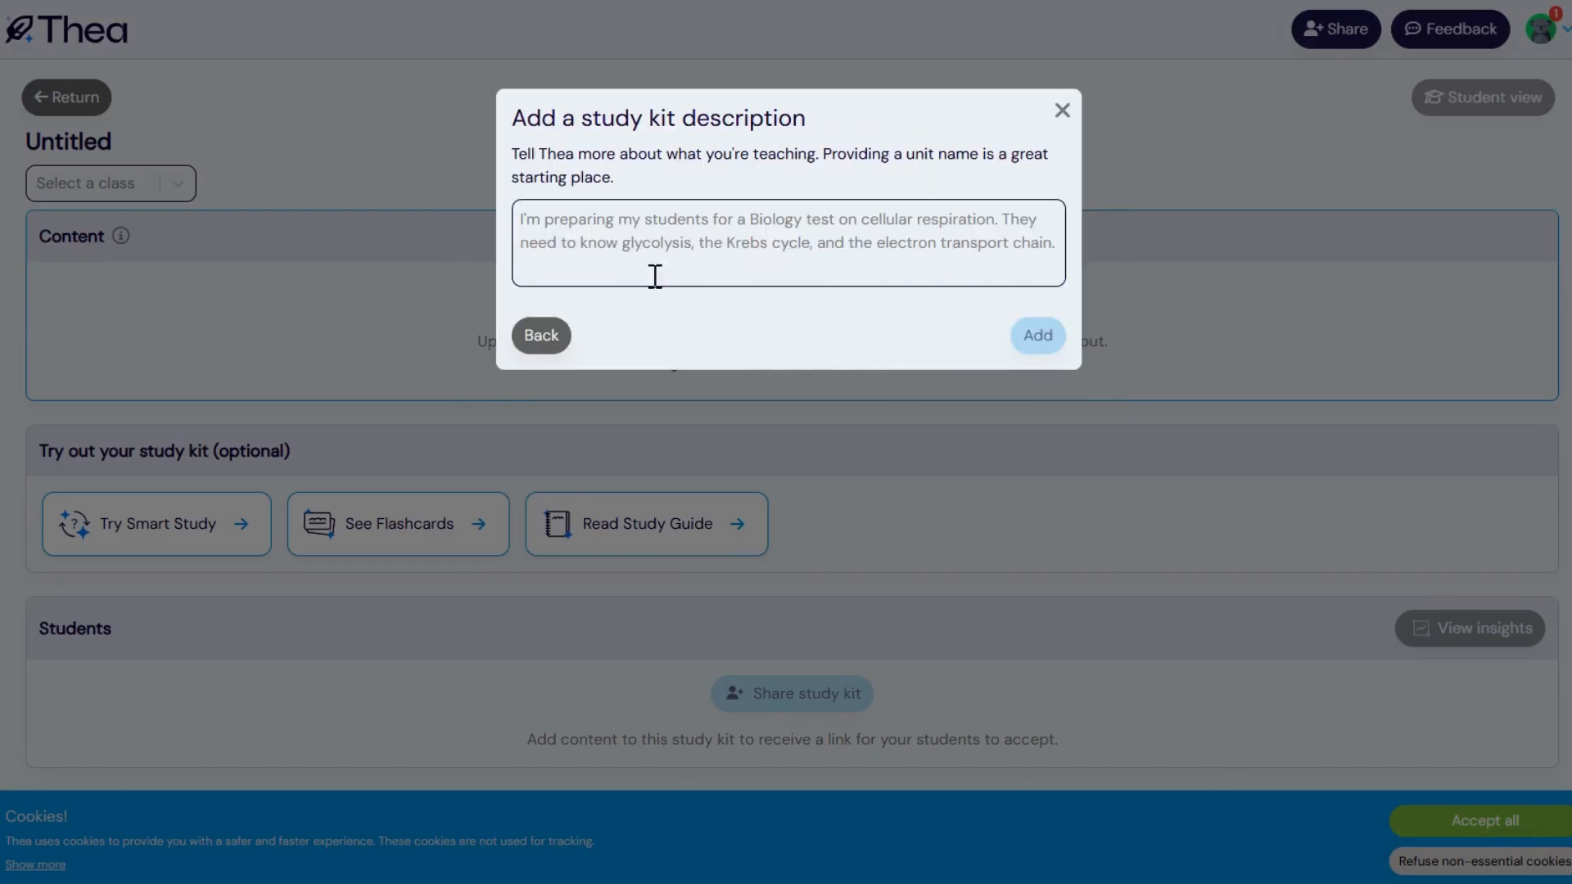
click(528, 339)
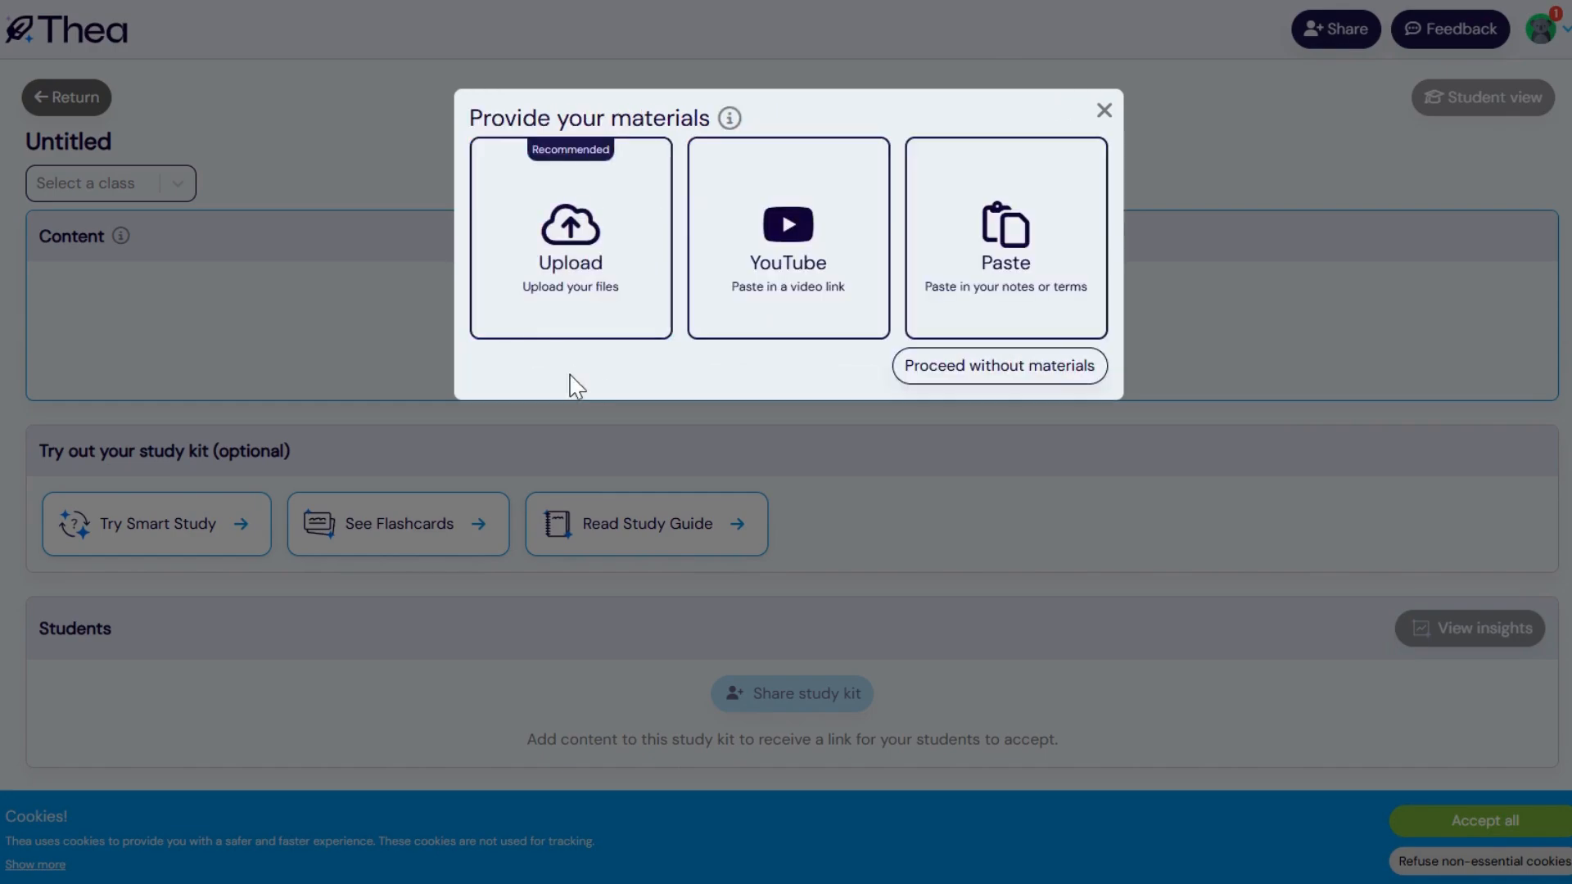
Step: Upload Ch4_Reading_EurasianEmpires.pdf as the study kit's material and add it to the kit
click(536, 262)
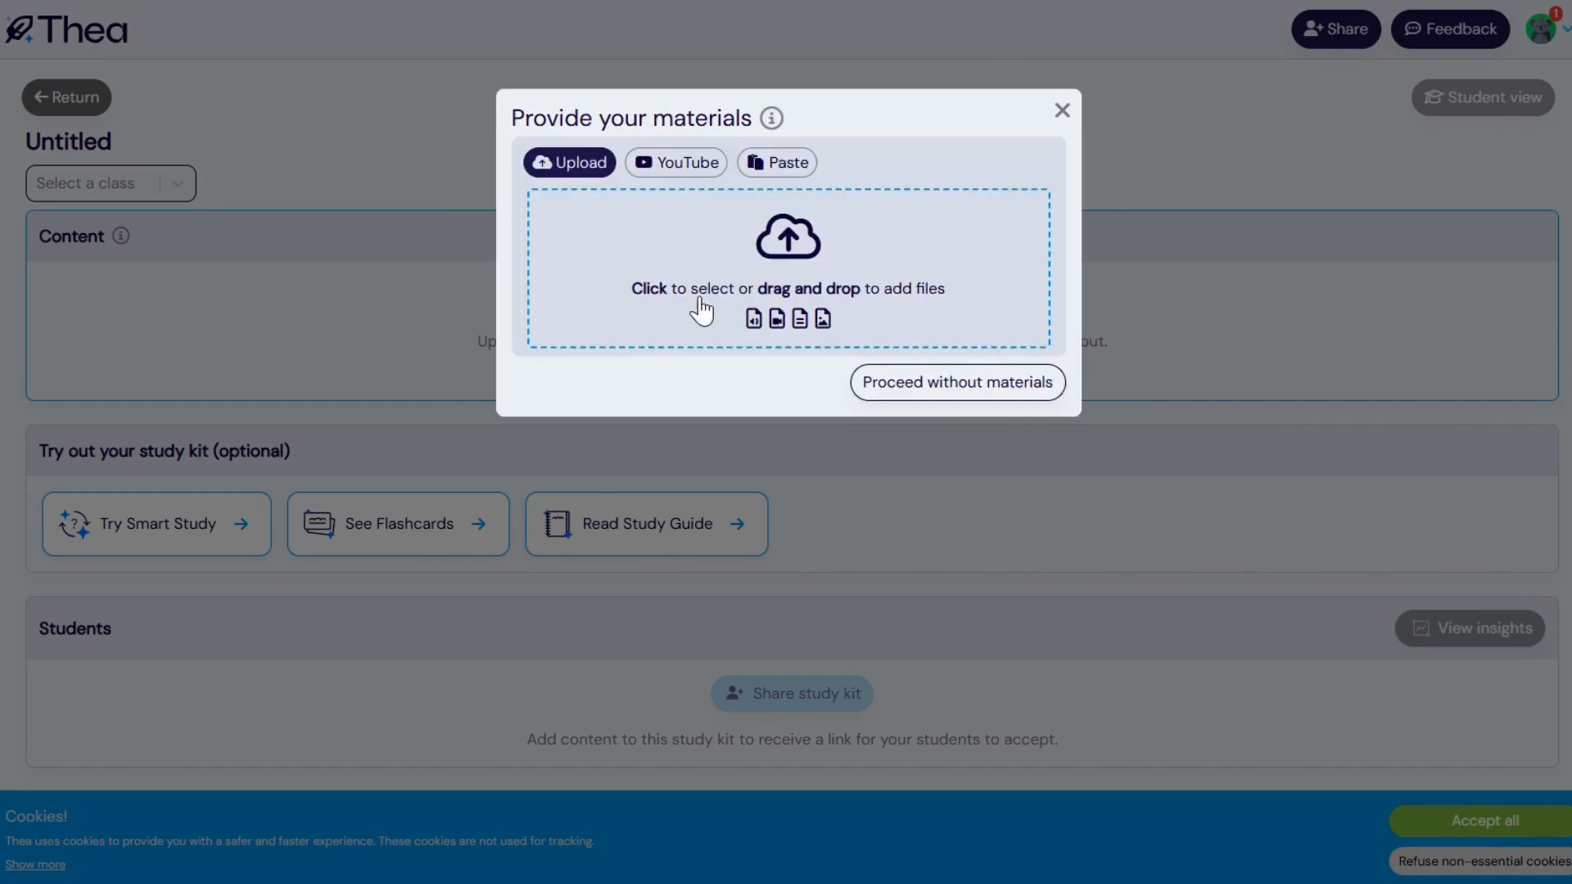
click(923, 262)
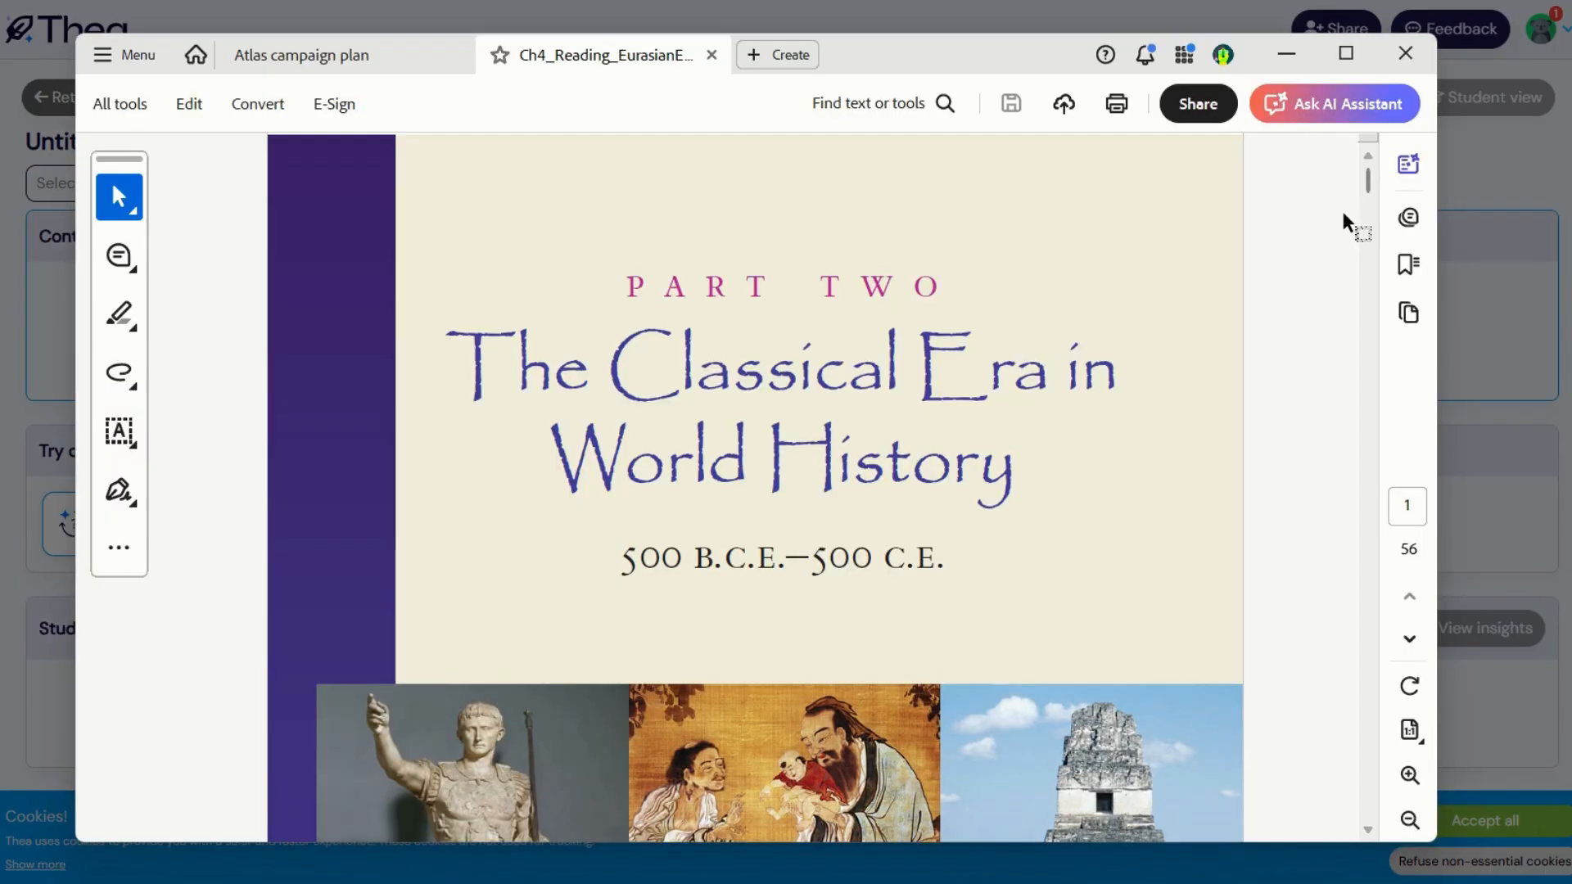
drag(1373, 199, 1374, 311)
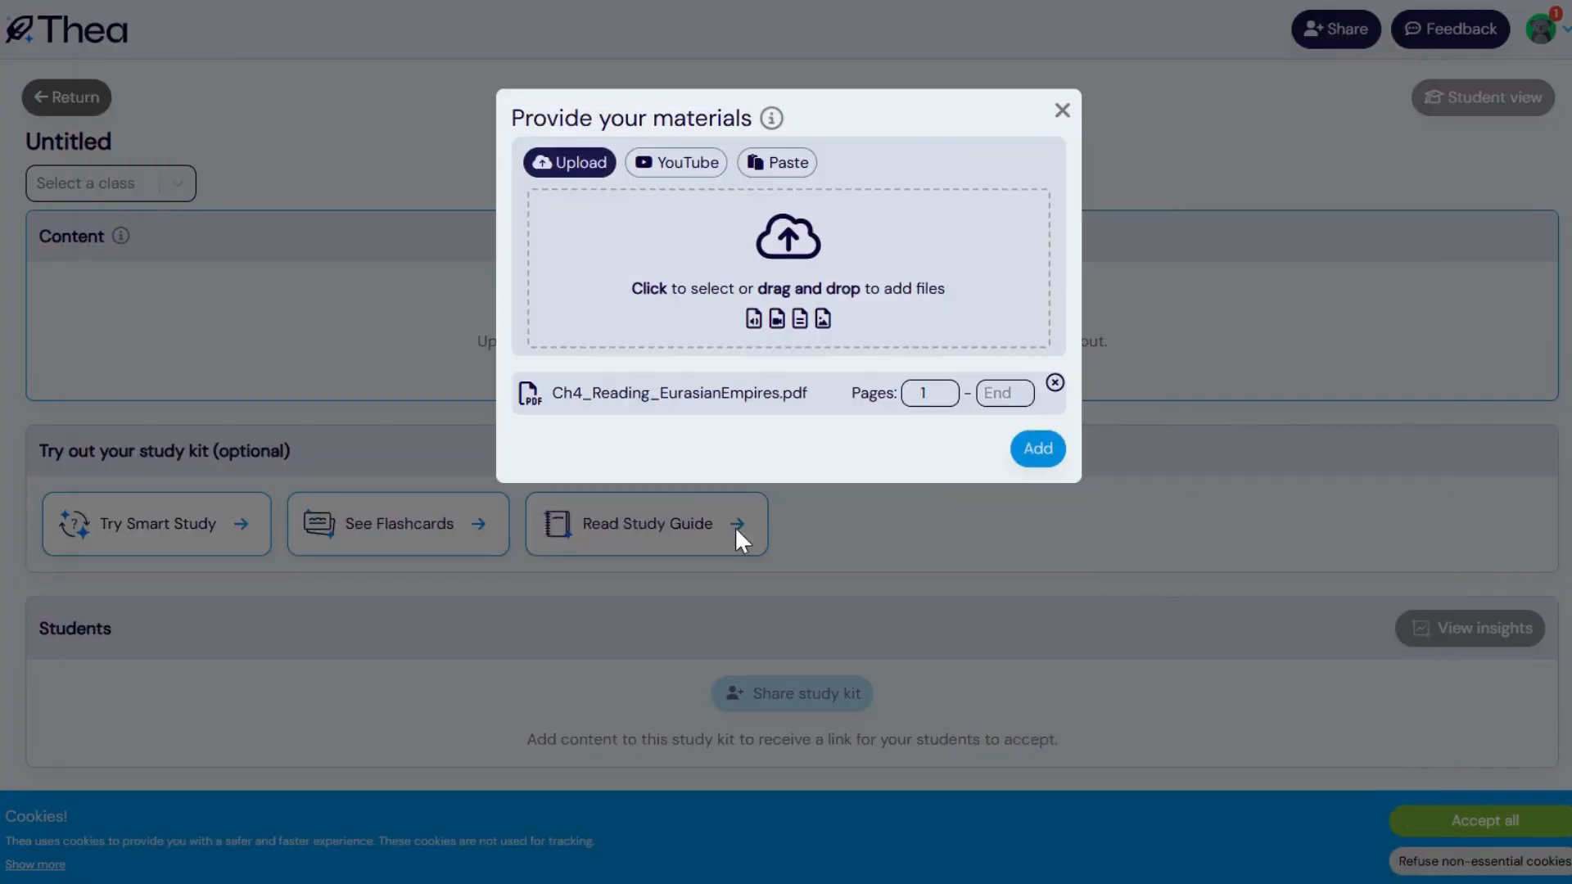
click(993, 397)
click(1038, 455)
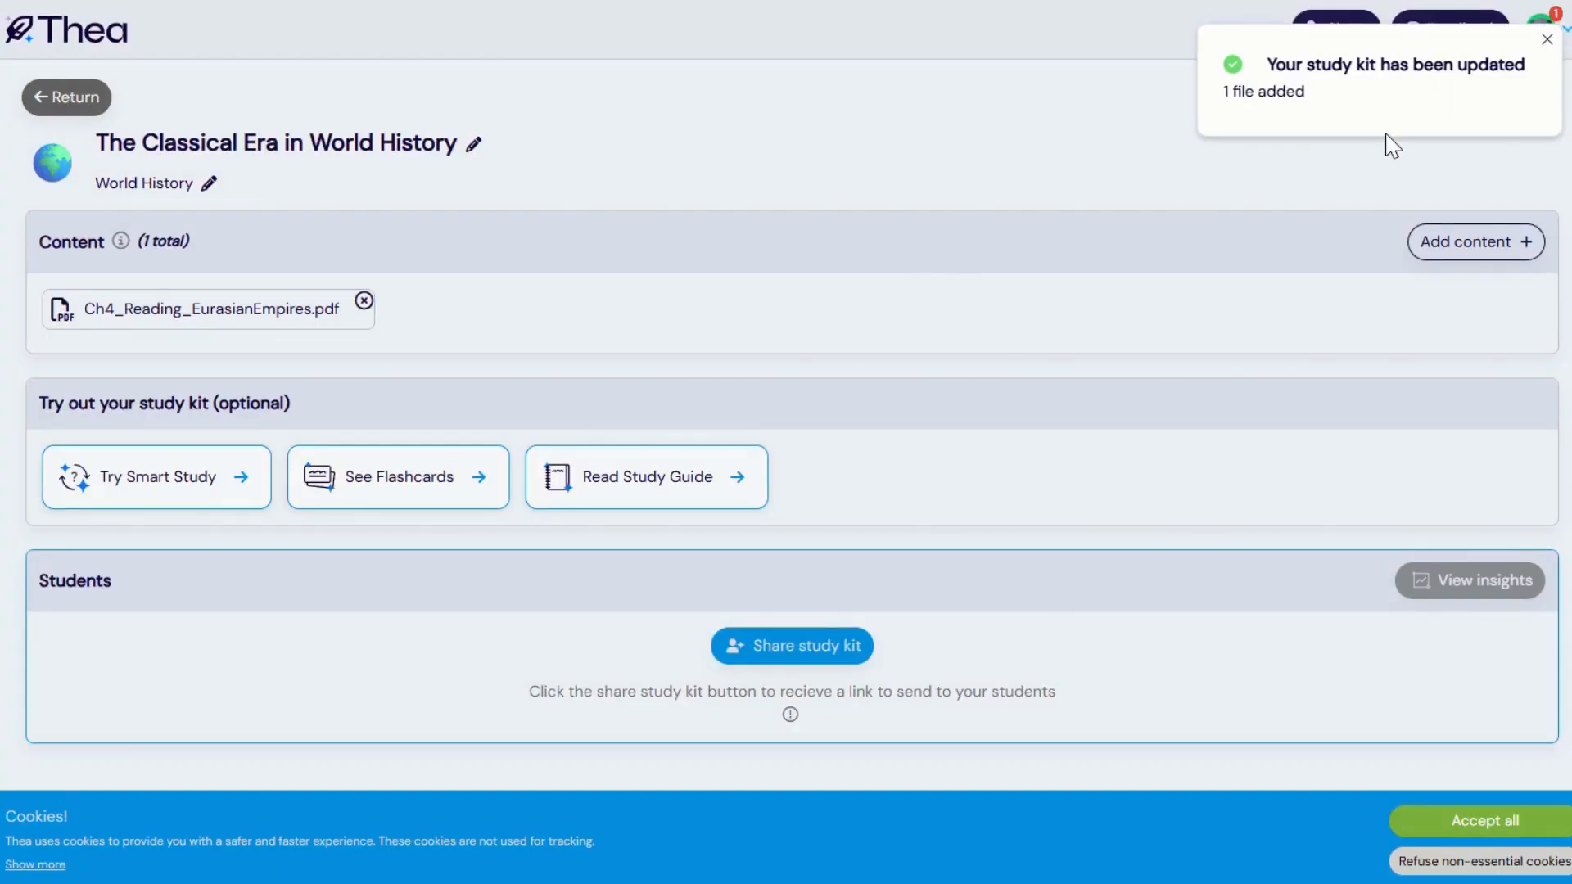
Step: Look at the YouTube and Paste options for adding more content, leaving without adding anything
click(1546, 41)
click(1478, 242)
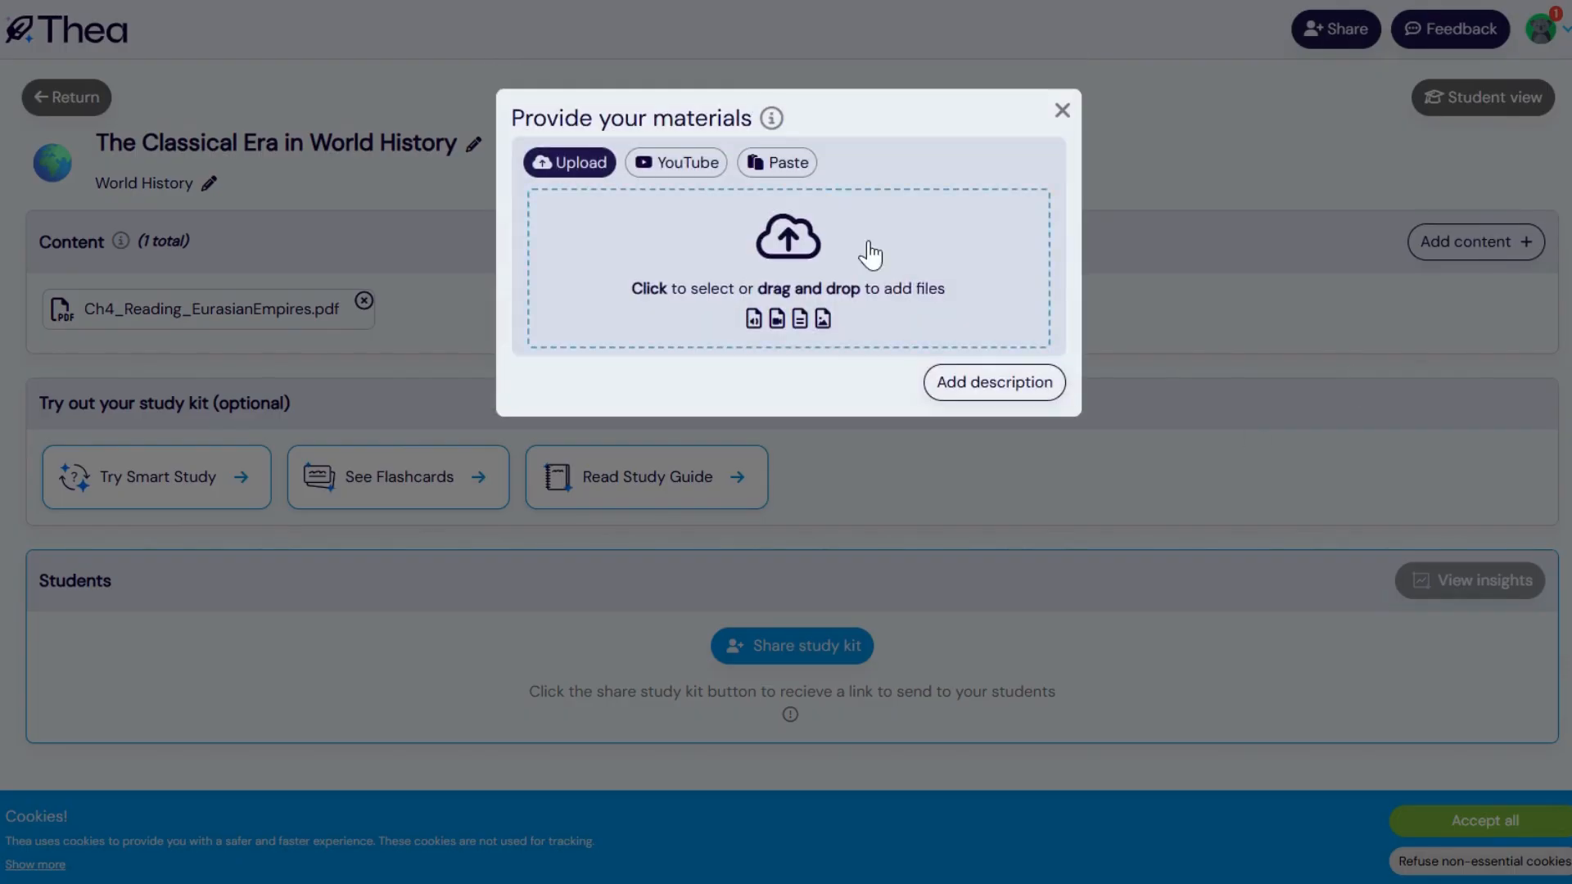
click(678, 162)
click(782, 165)
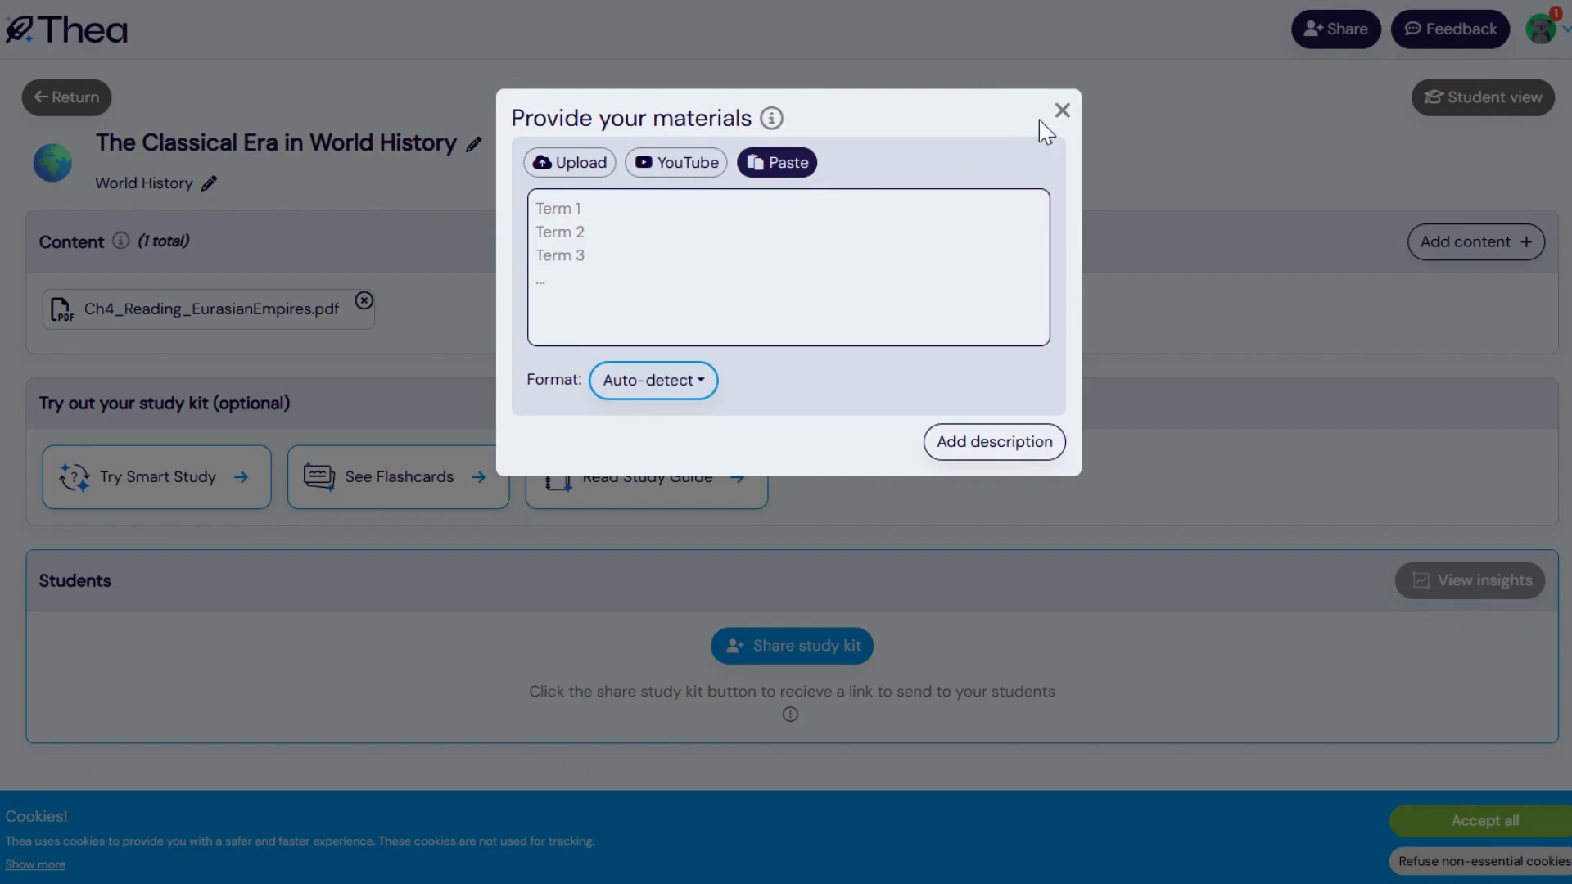
click(1062, 110)
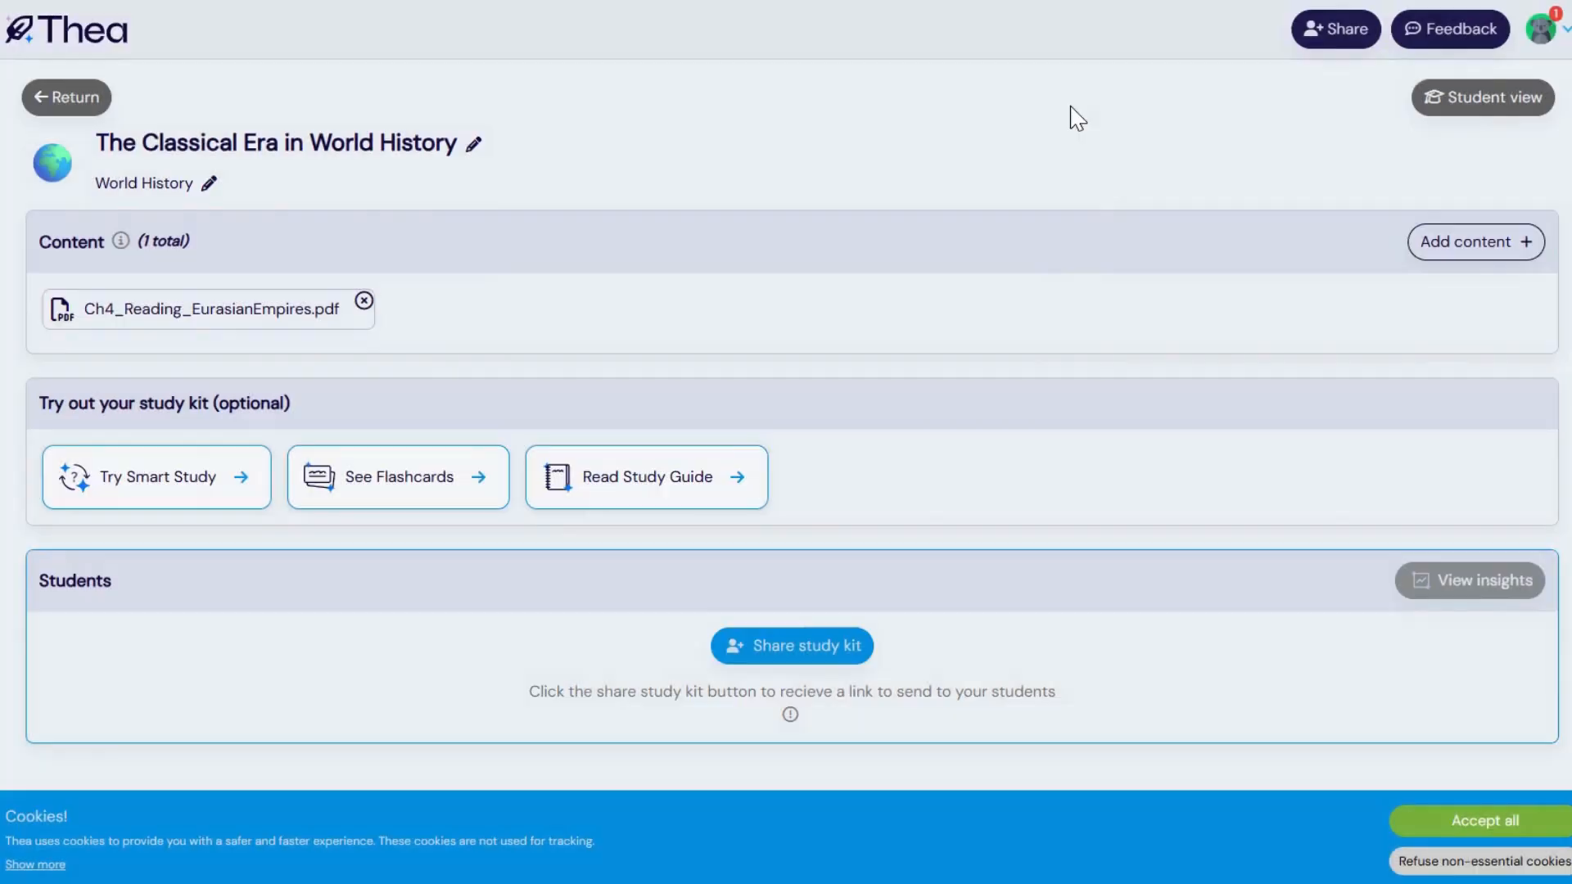
Step: Rename the study kit as Chapter 4 Reading Assignment
click(474, 156)
triple_click(371, 148)
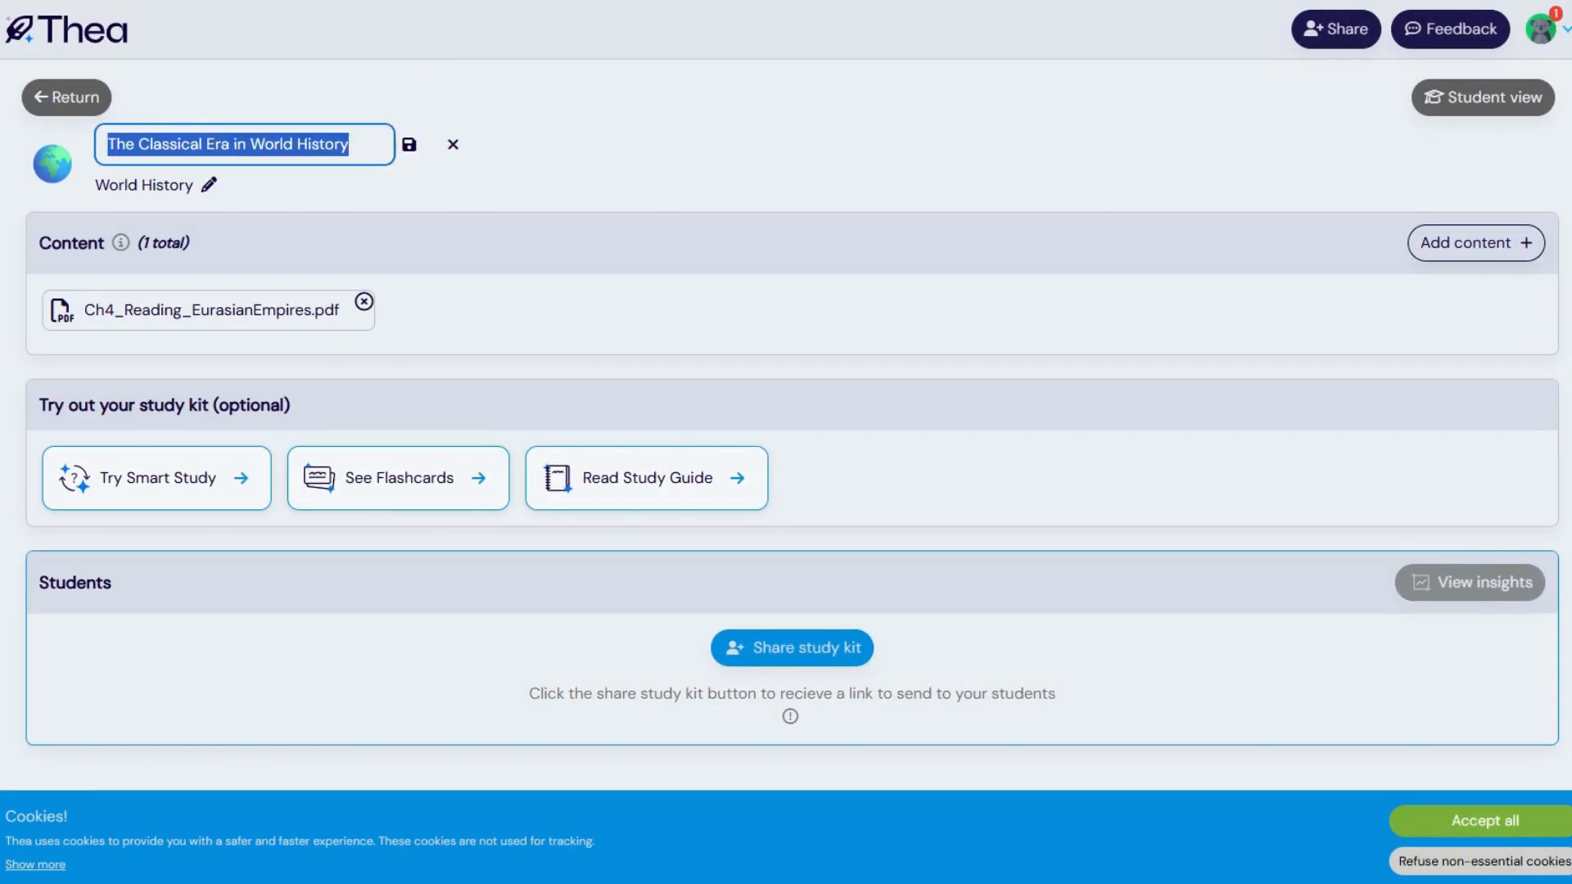
text(Chapter 4)
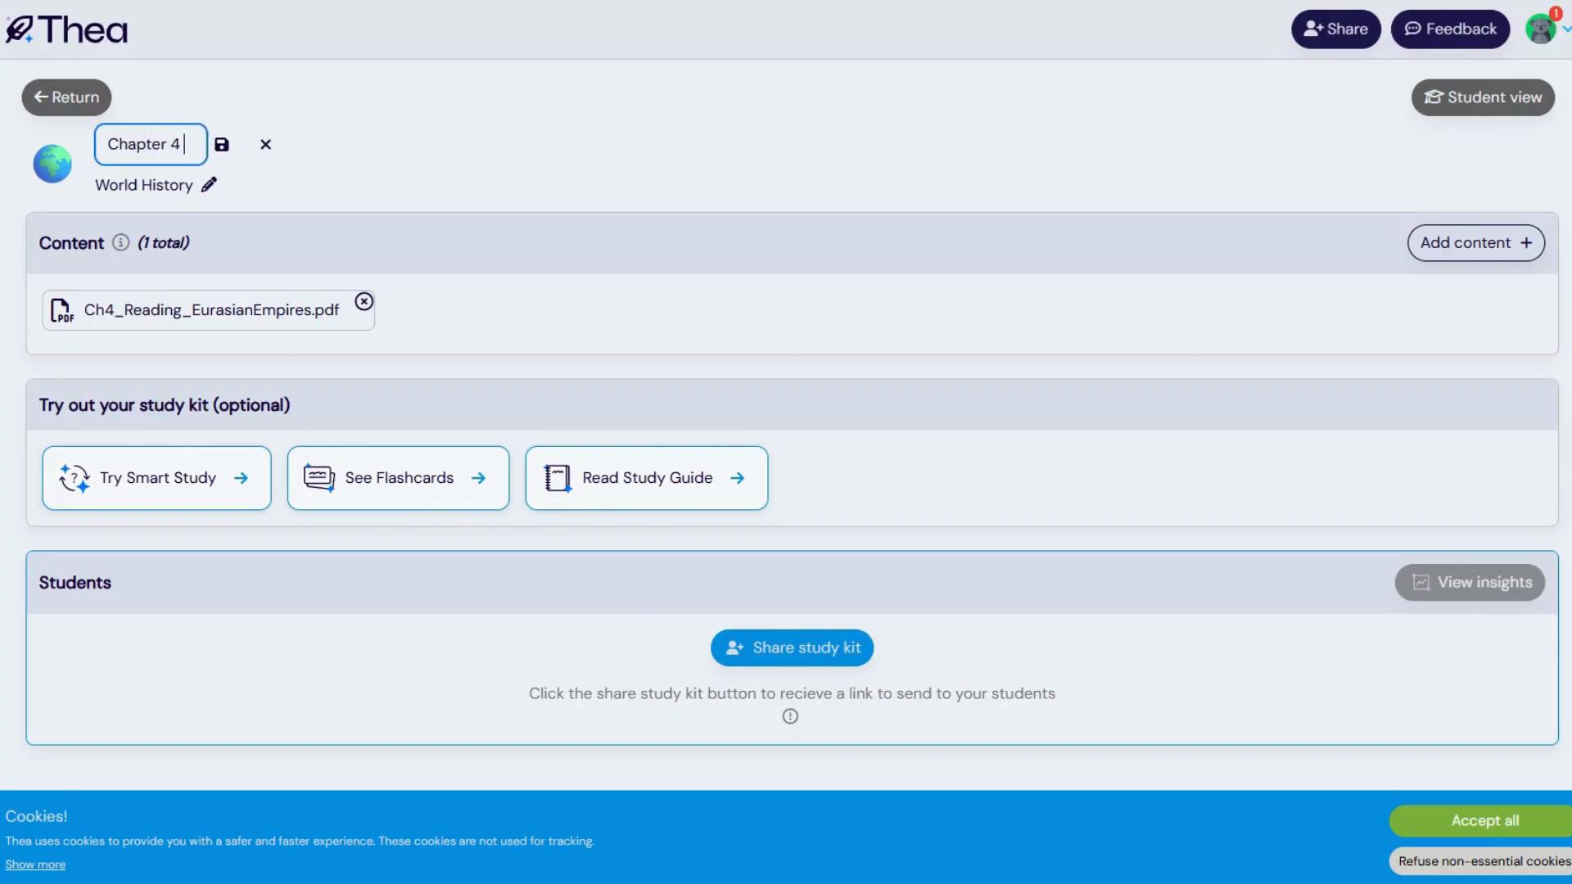
text( Reading Assig)
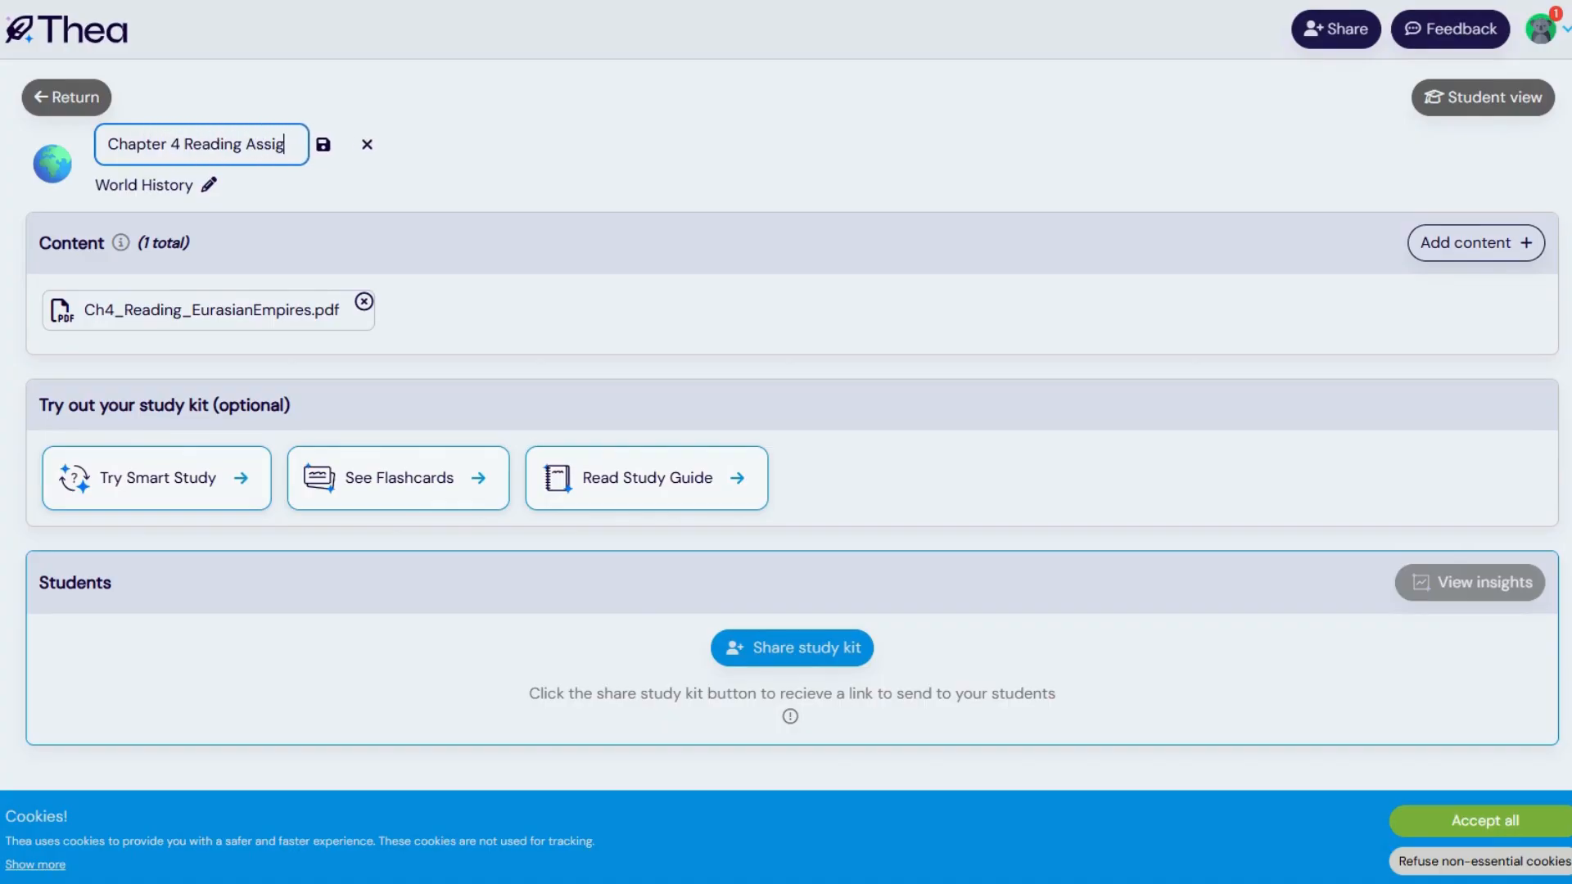
text(nment)
key(Return)
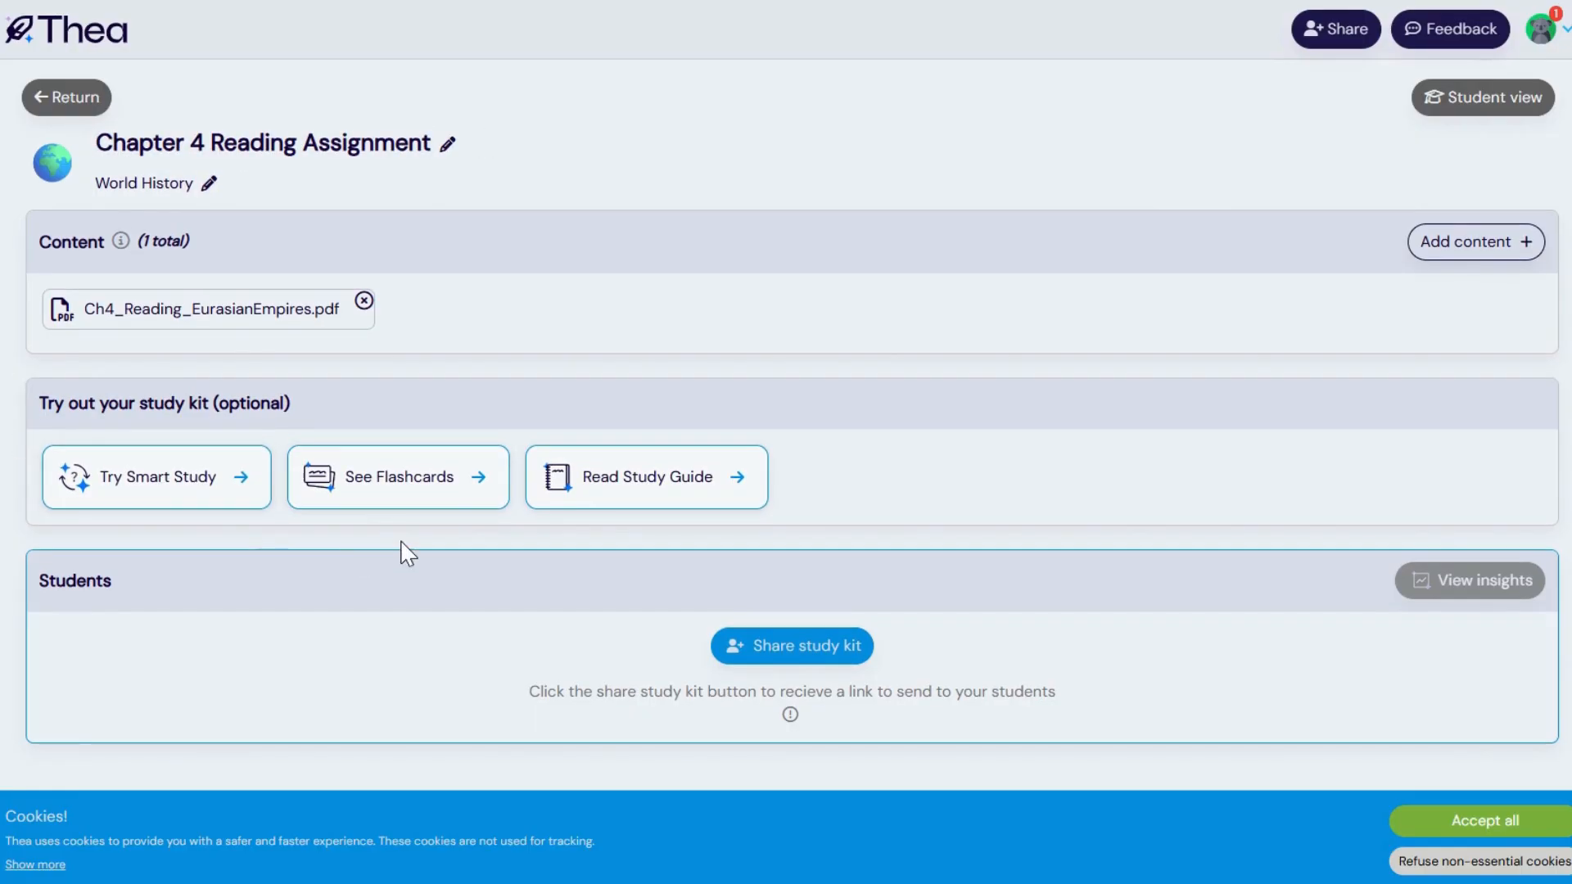
Step: Open the kit's study guide and look through its generated content
click(663, 491)
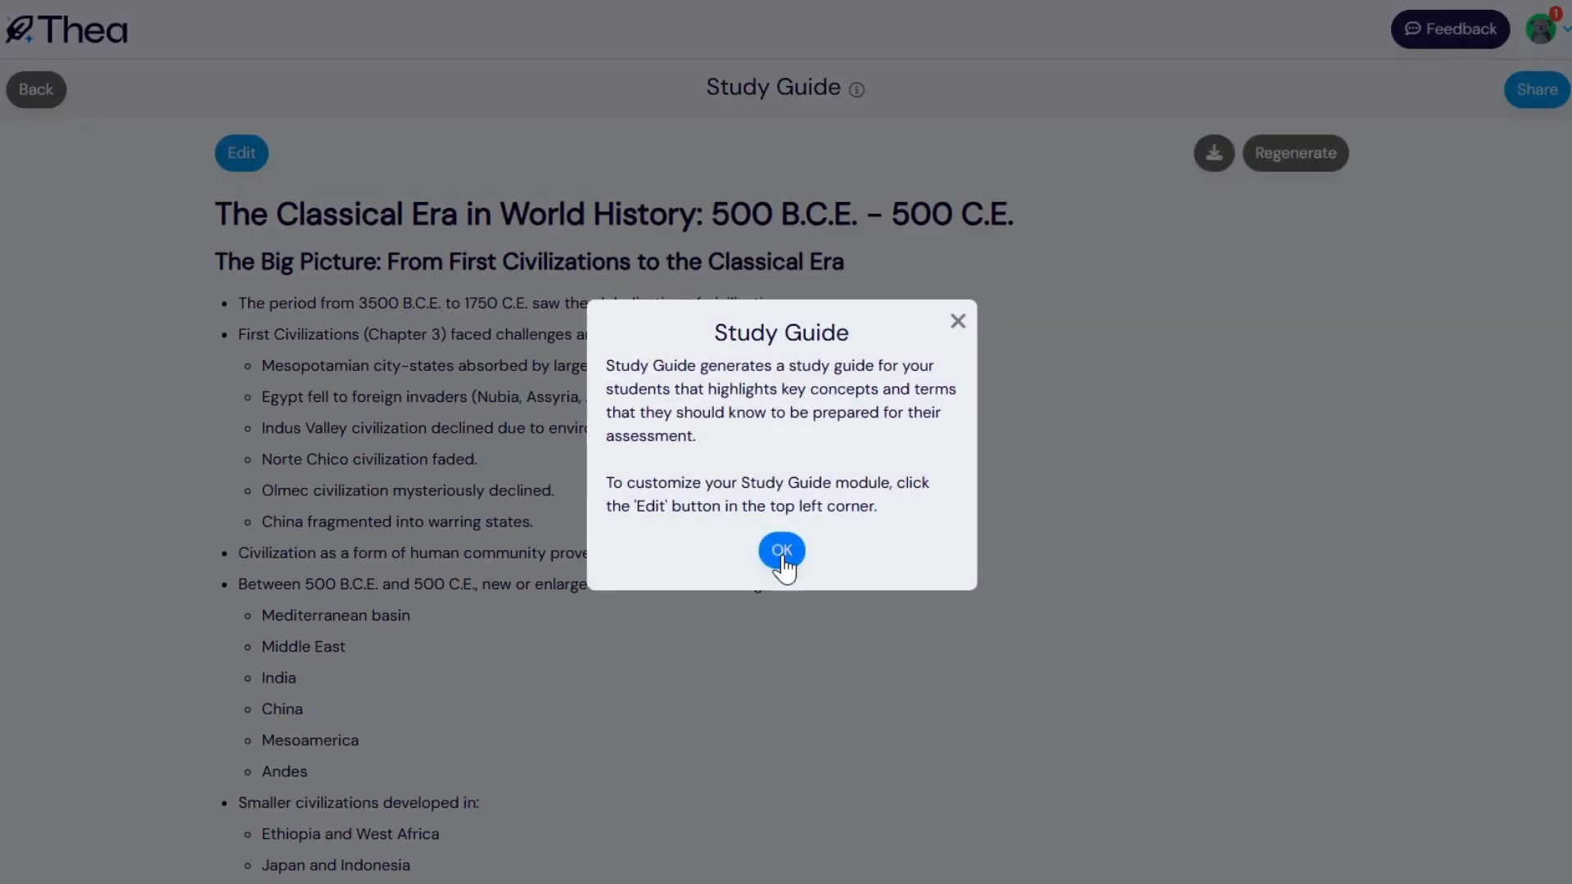
click(786, 450)
scroll(309, 328, down, 20)
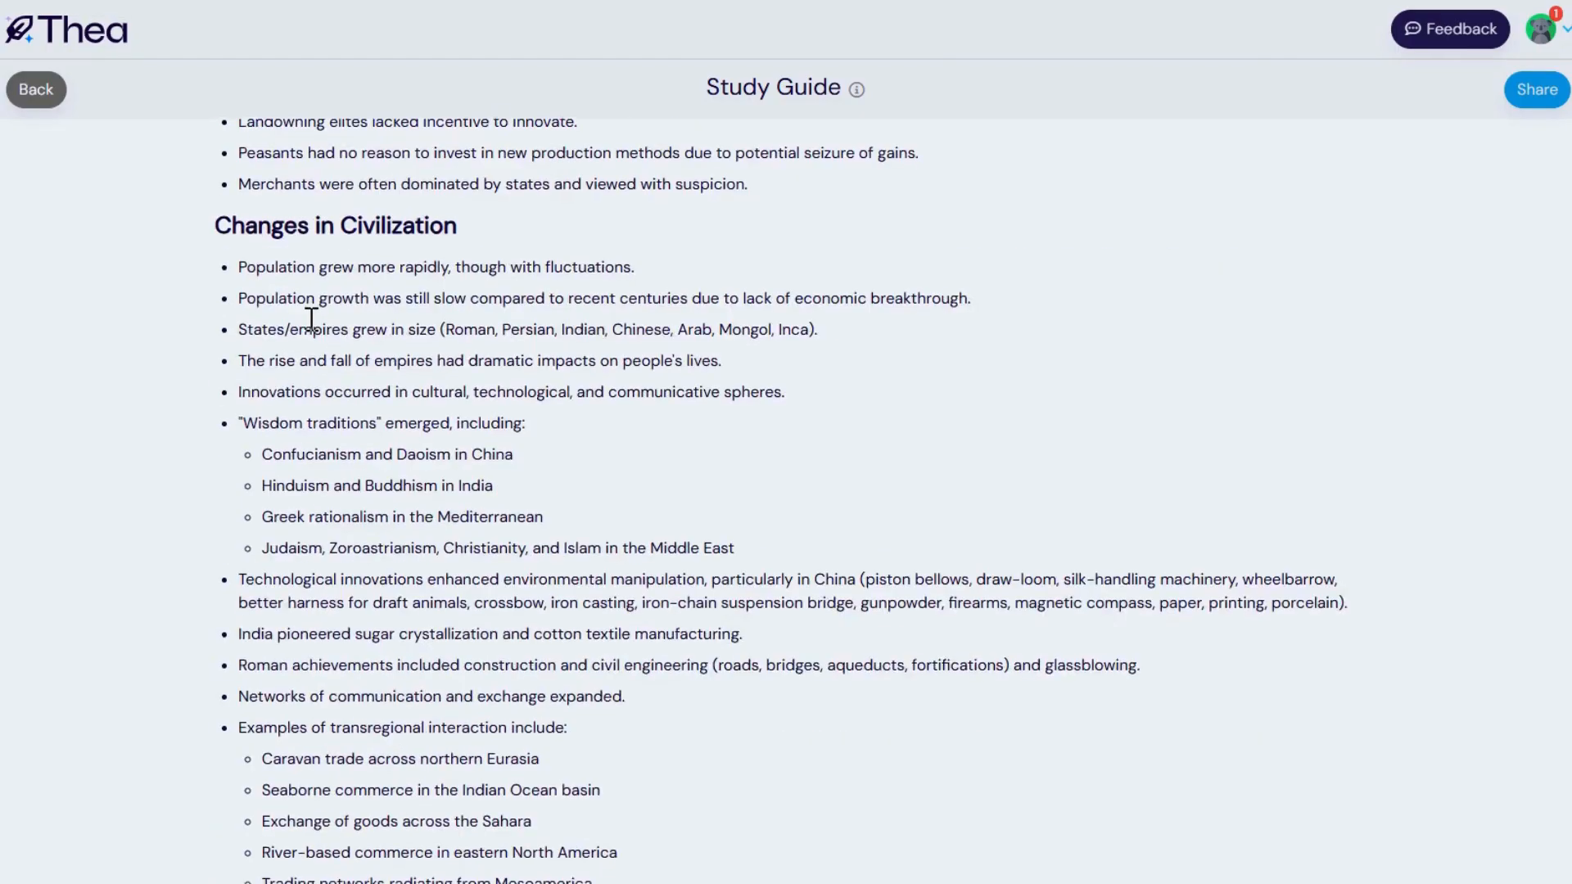
scroll(309, 321, up, 20)
scroll(311, 320, up, 6)
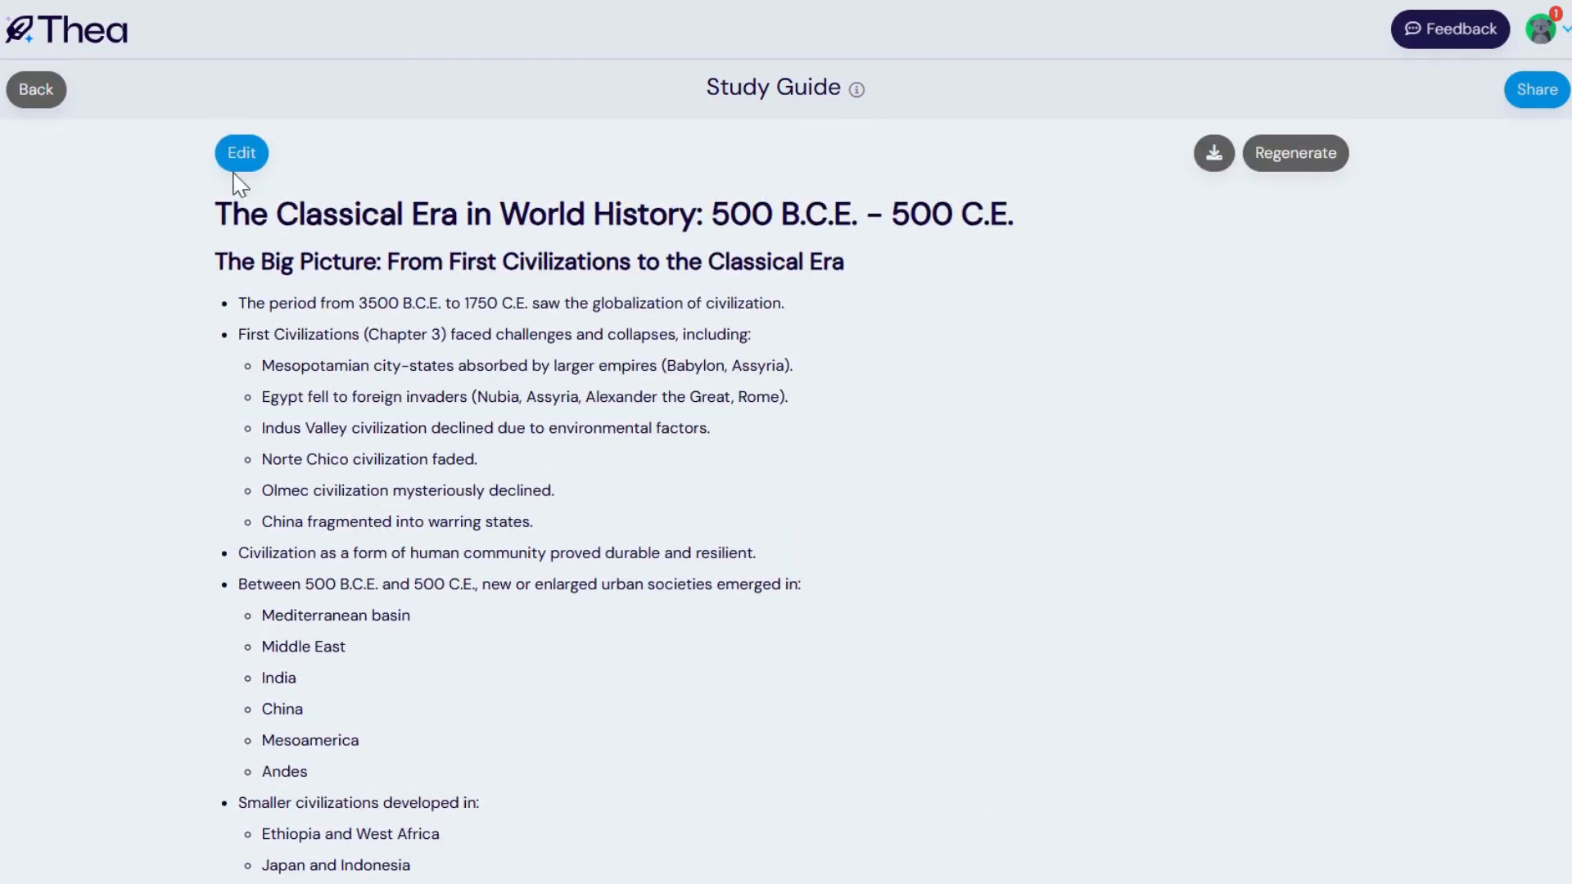
Step: Add the line "chapter 4 quiz: September 19th" below the study guide's title, save it and return to the kit
click(242, 153)
click(236, 313)
key(Return)
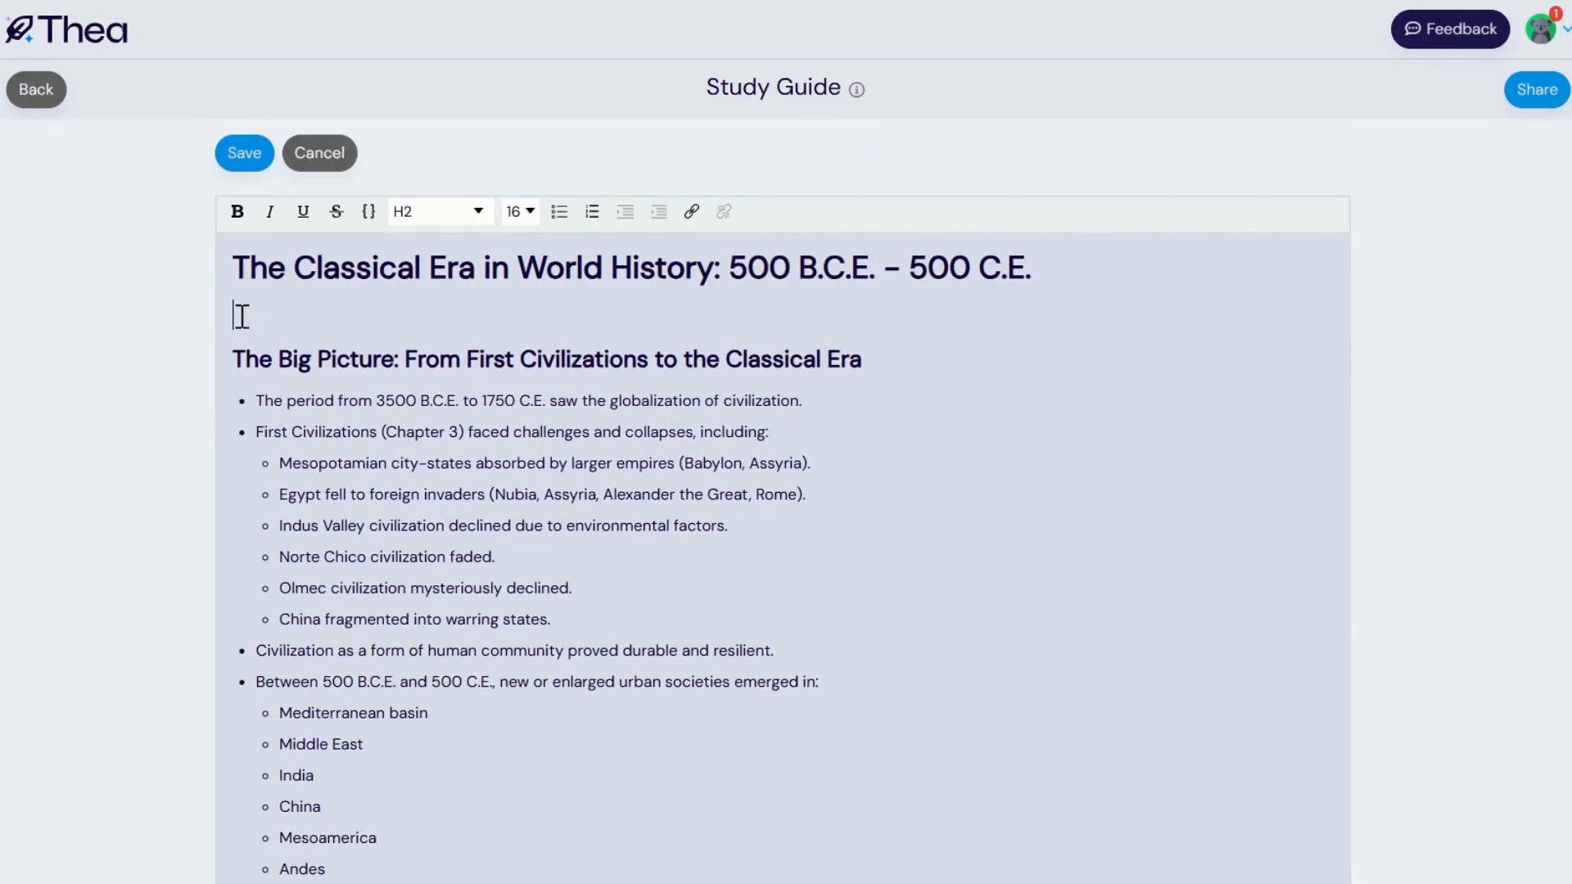
text(Chapter 4 quiz:)
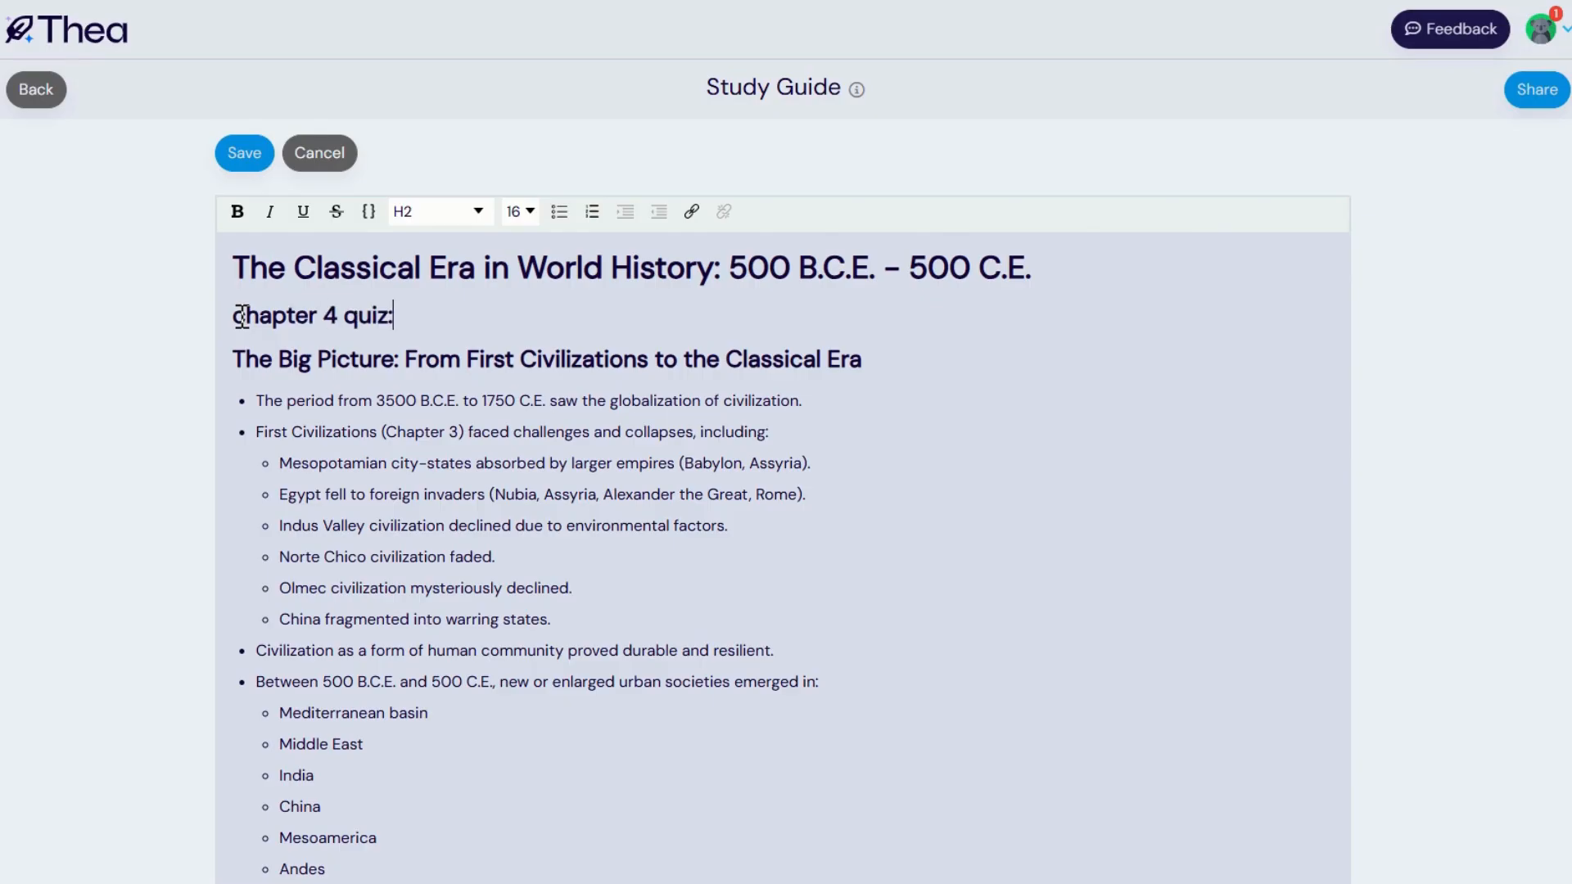
text( September 19th)
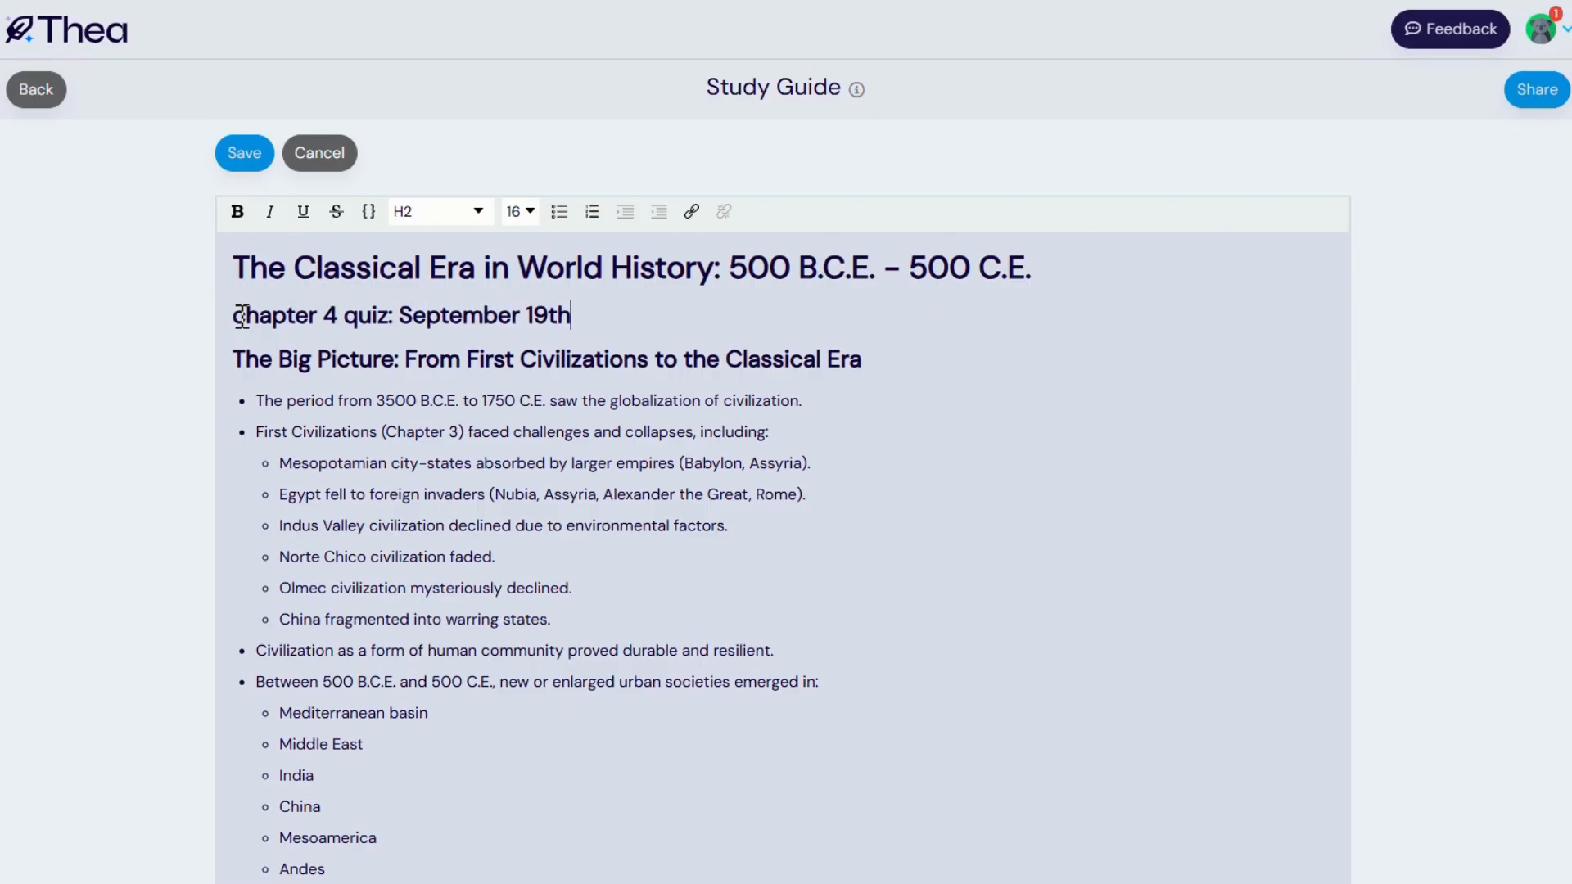
click(240, 155)
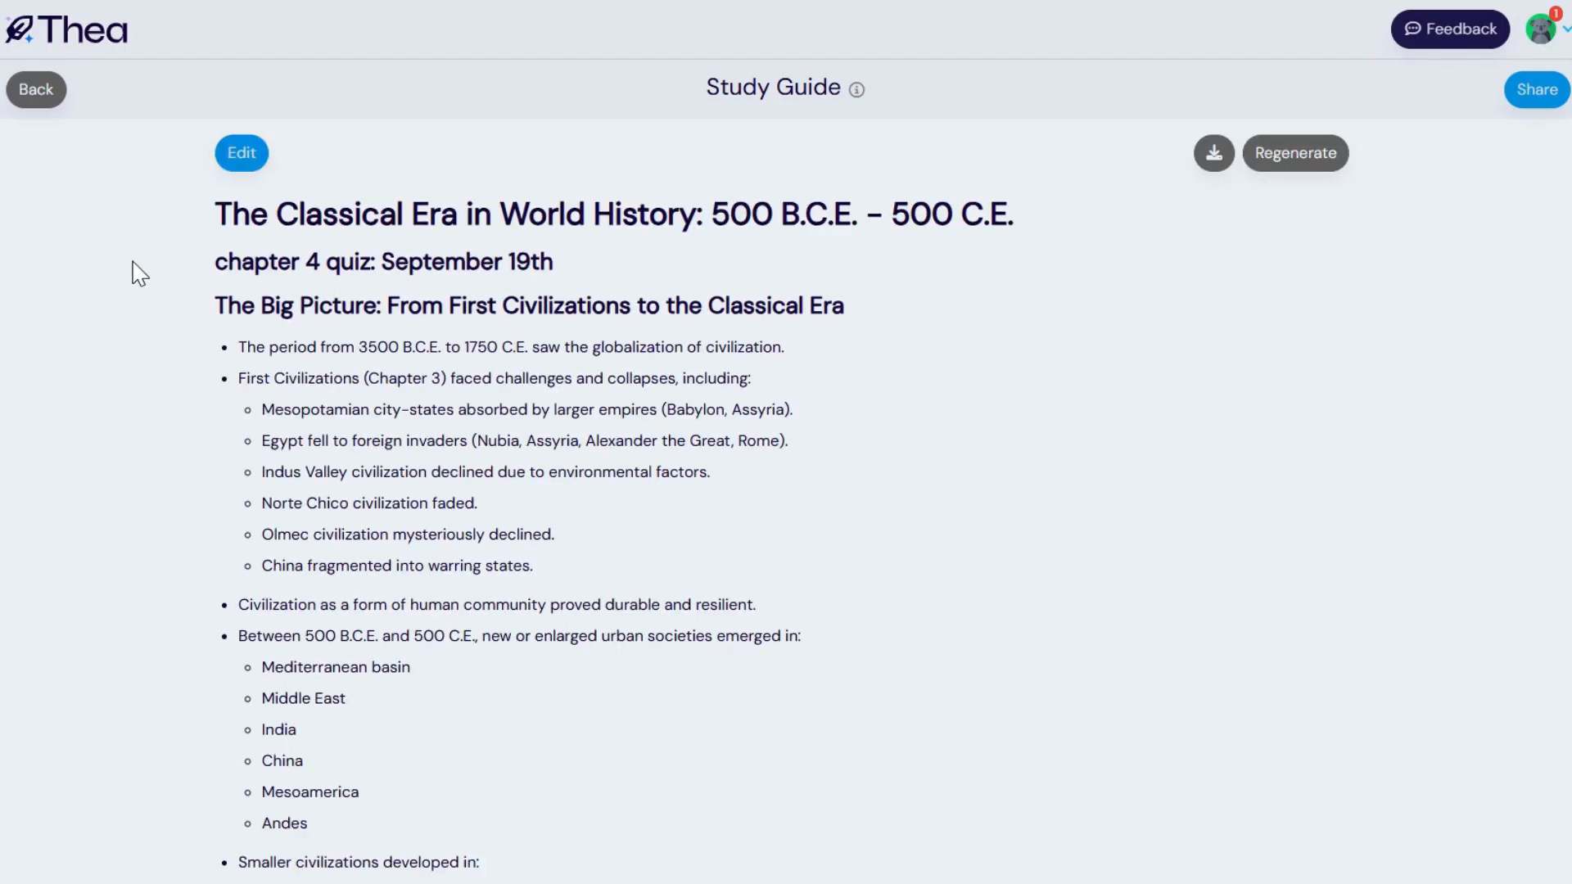
click(29, 95)
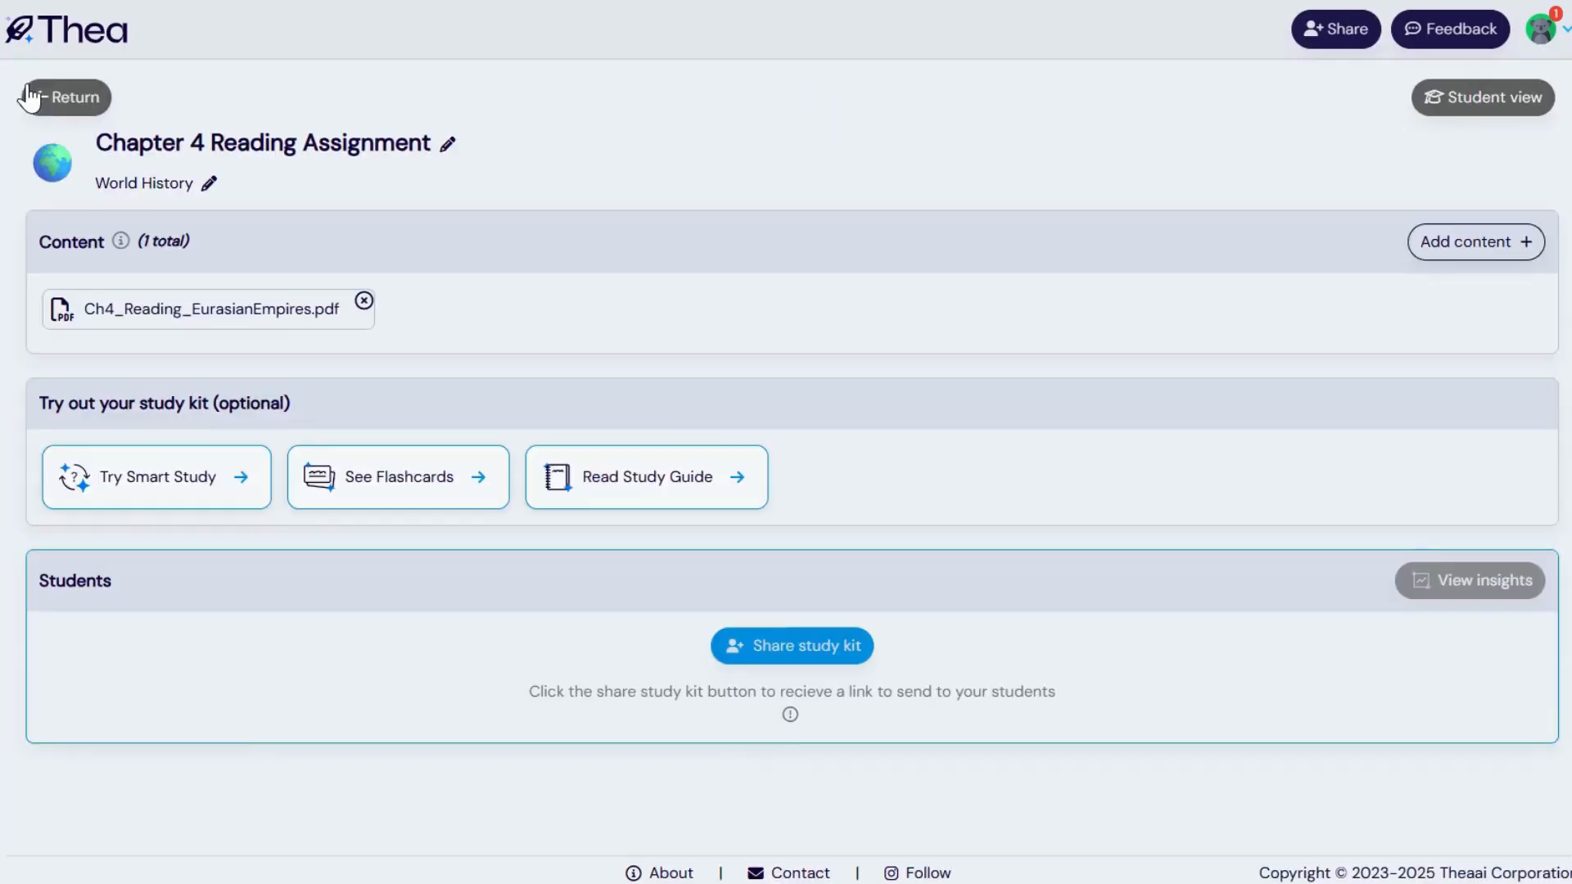
Step: Open the kit's flashcards as a list with definitions shown, look through the cards and return to the kit
click(416, 491)
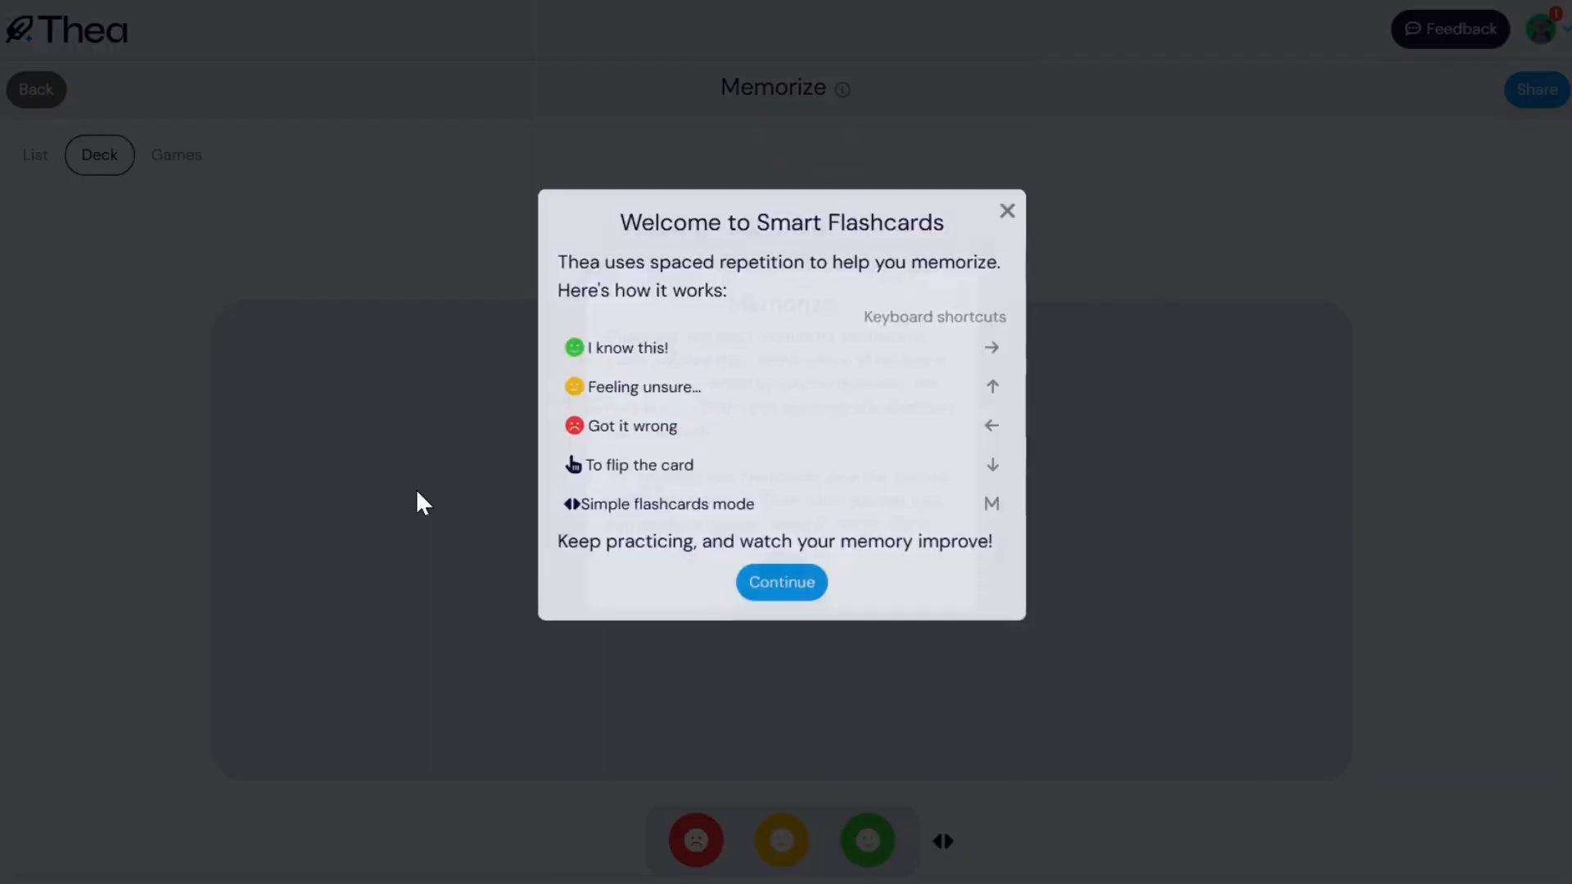
click(782, 602)
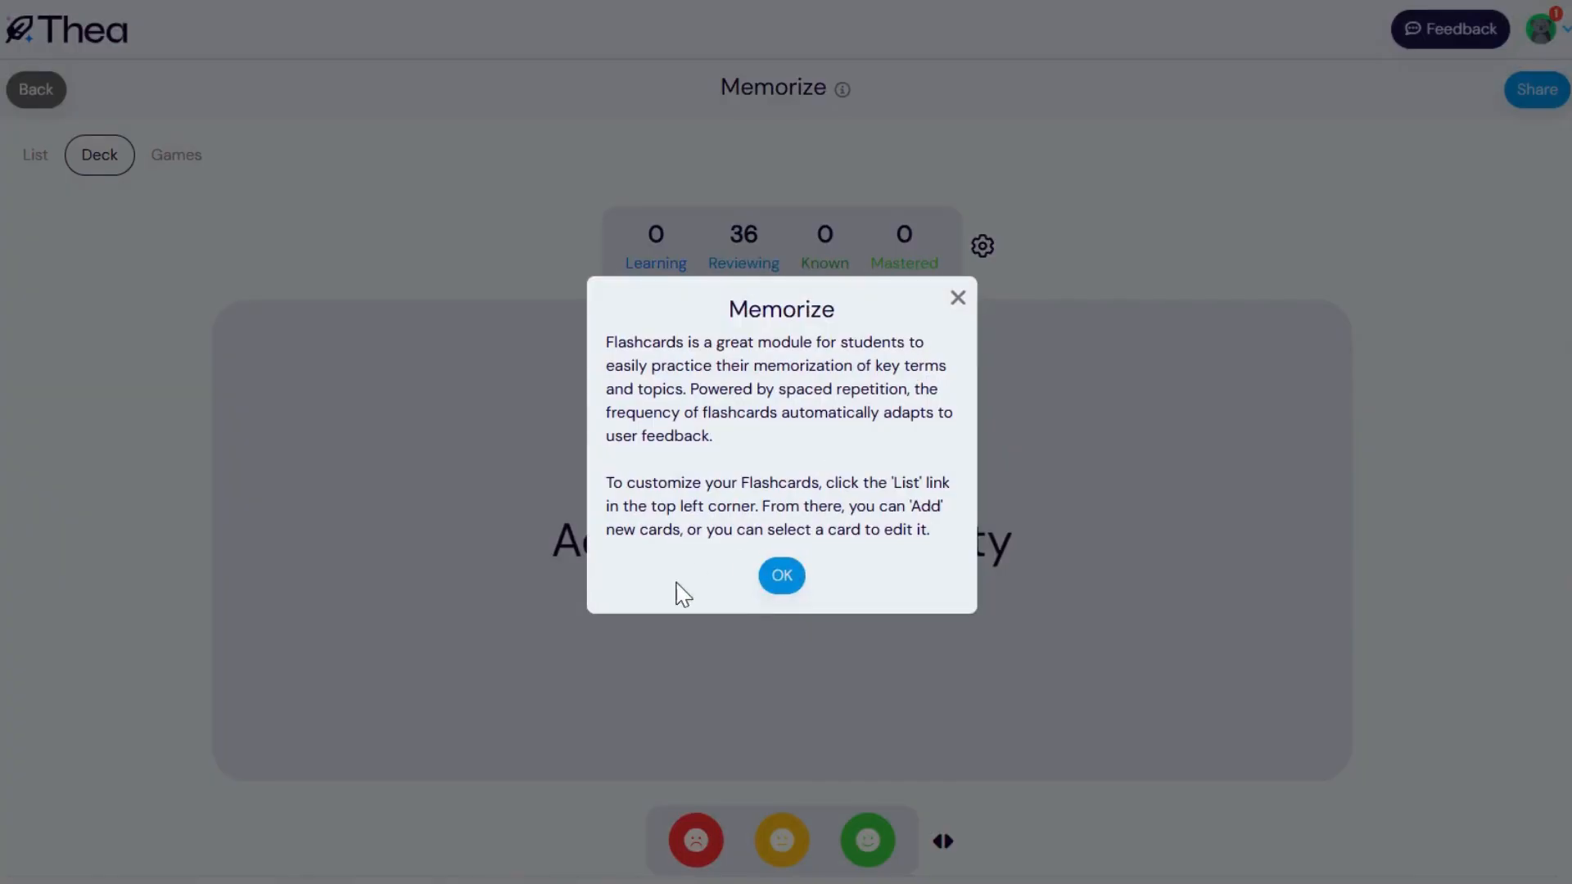
click(776, 595)
click(35, 155)
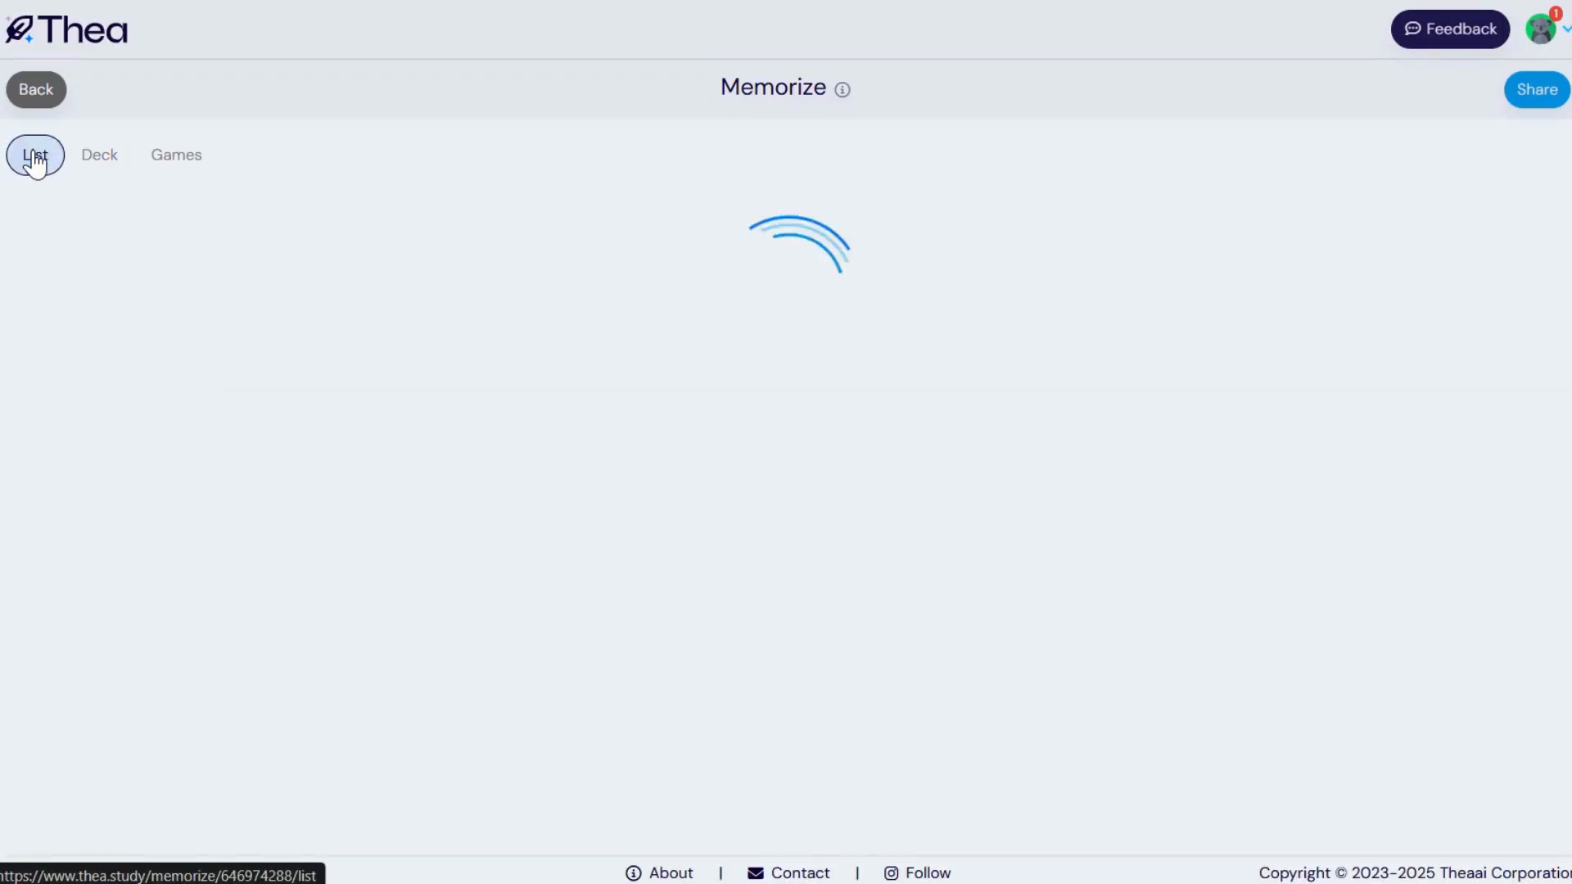
click(1336, 223)
click(1322, 298)
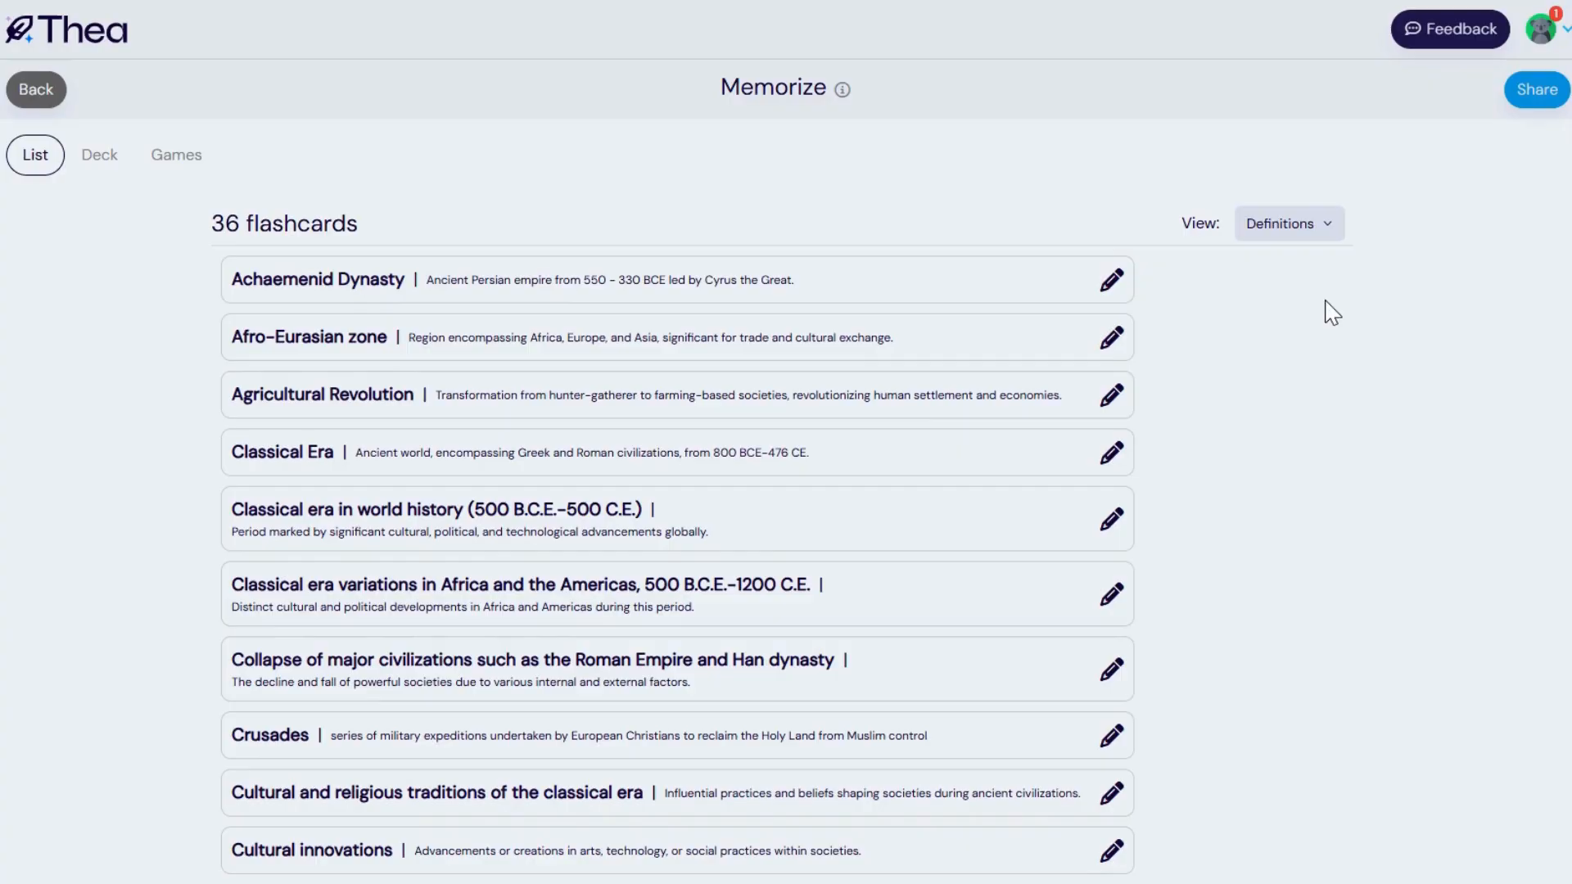
scroll(1202, 344, down, 12)
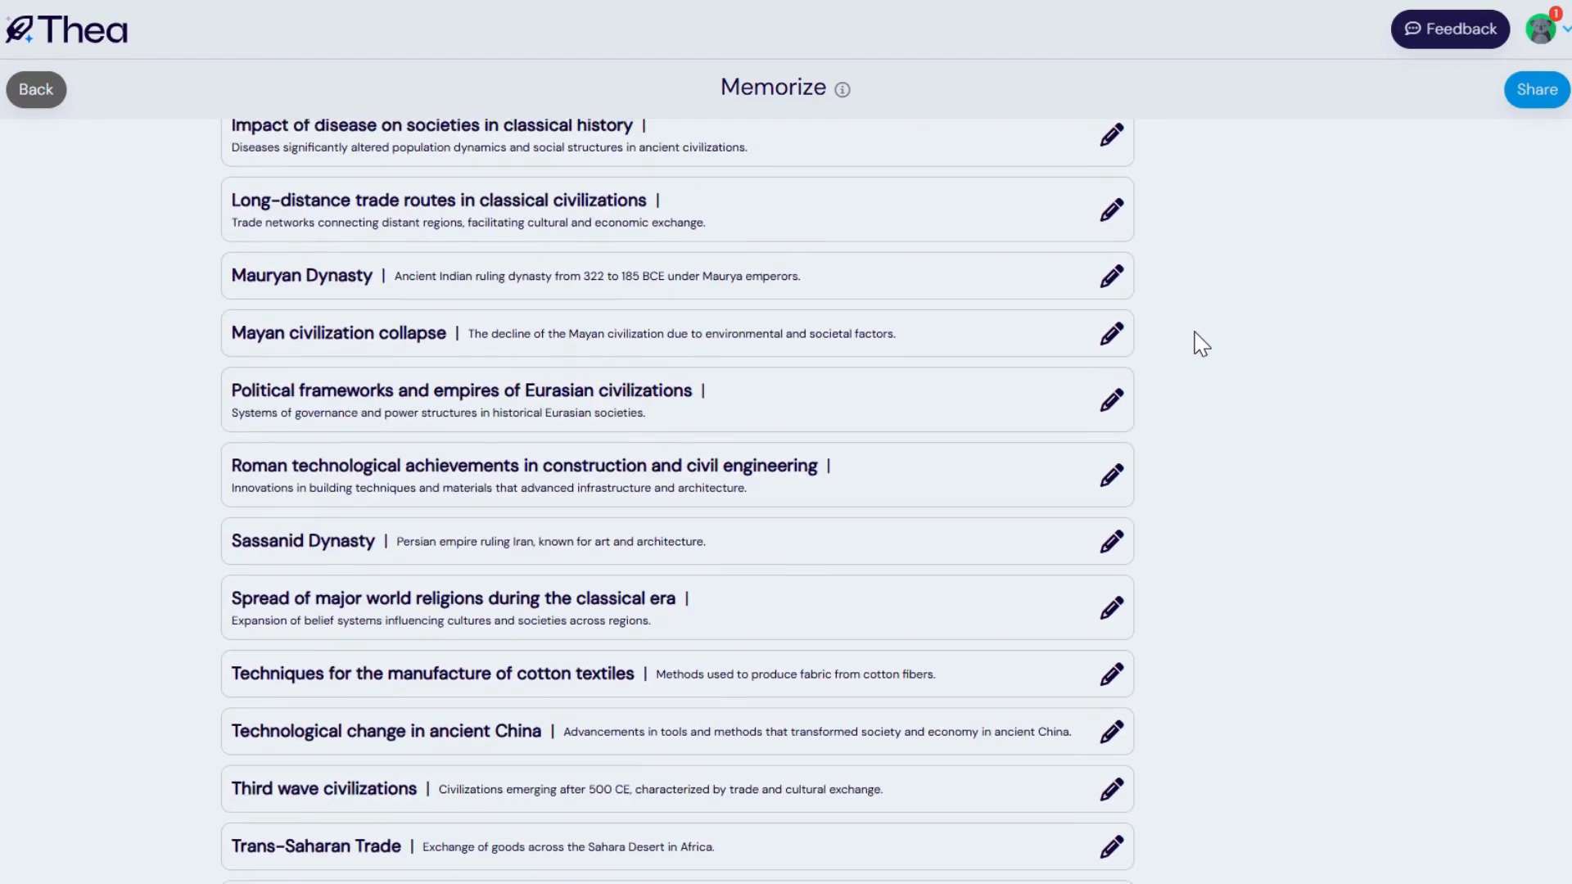
scroll(1198, 342, up, 12)
click(35, 92)
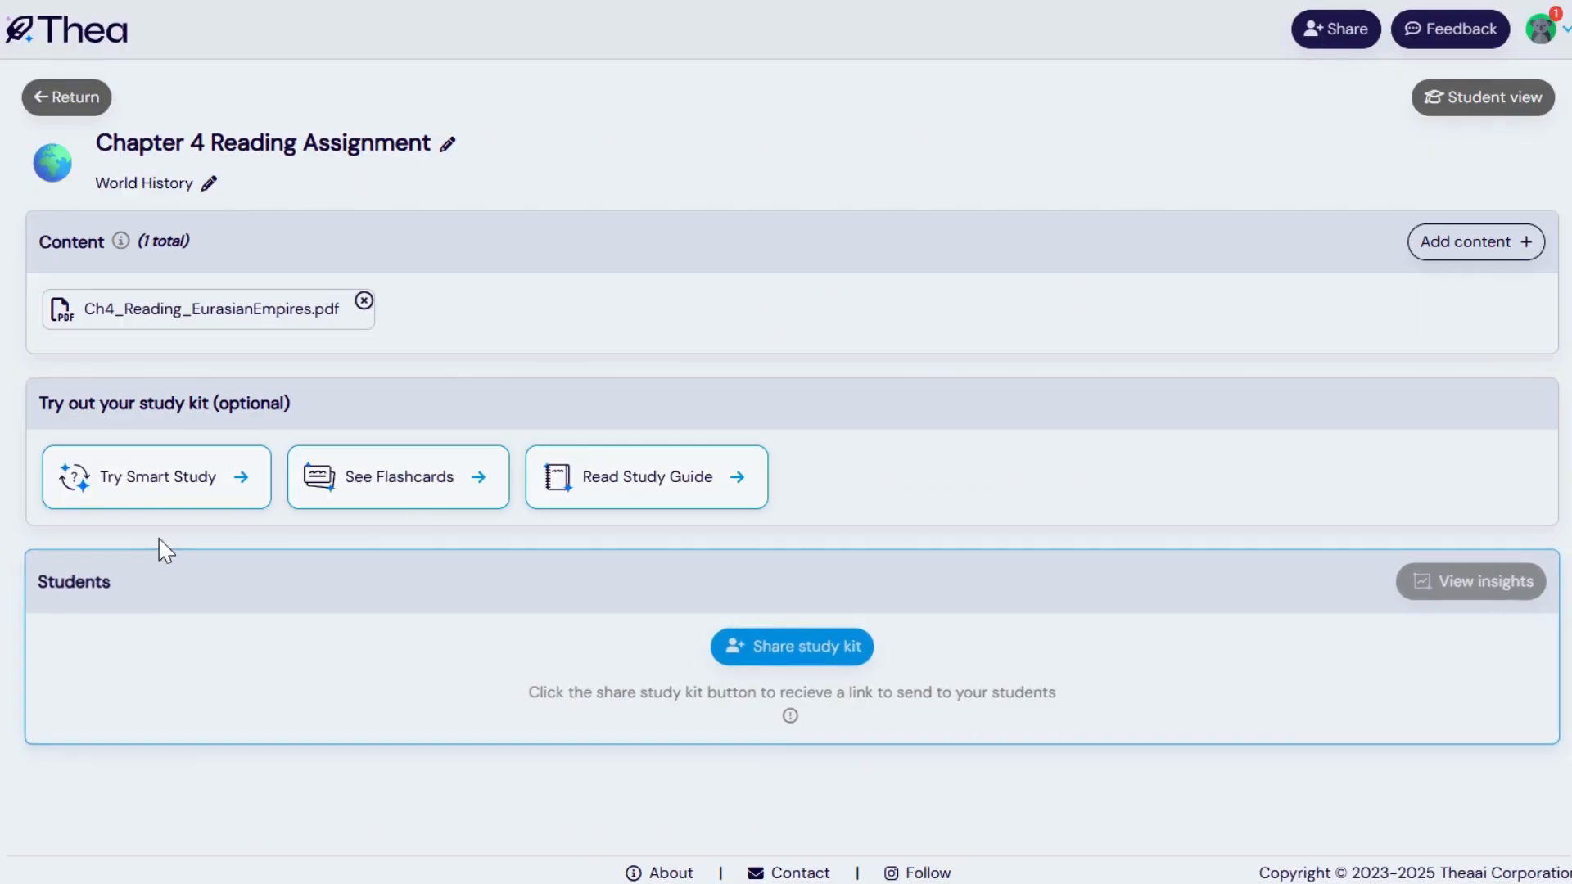
Step: Try Smart Study by choosing the fourth answer for each of the first two questions, and return to the kit
click(135, 489)
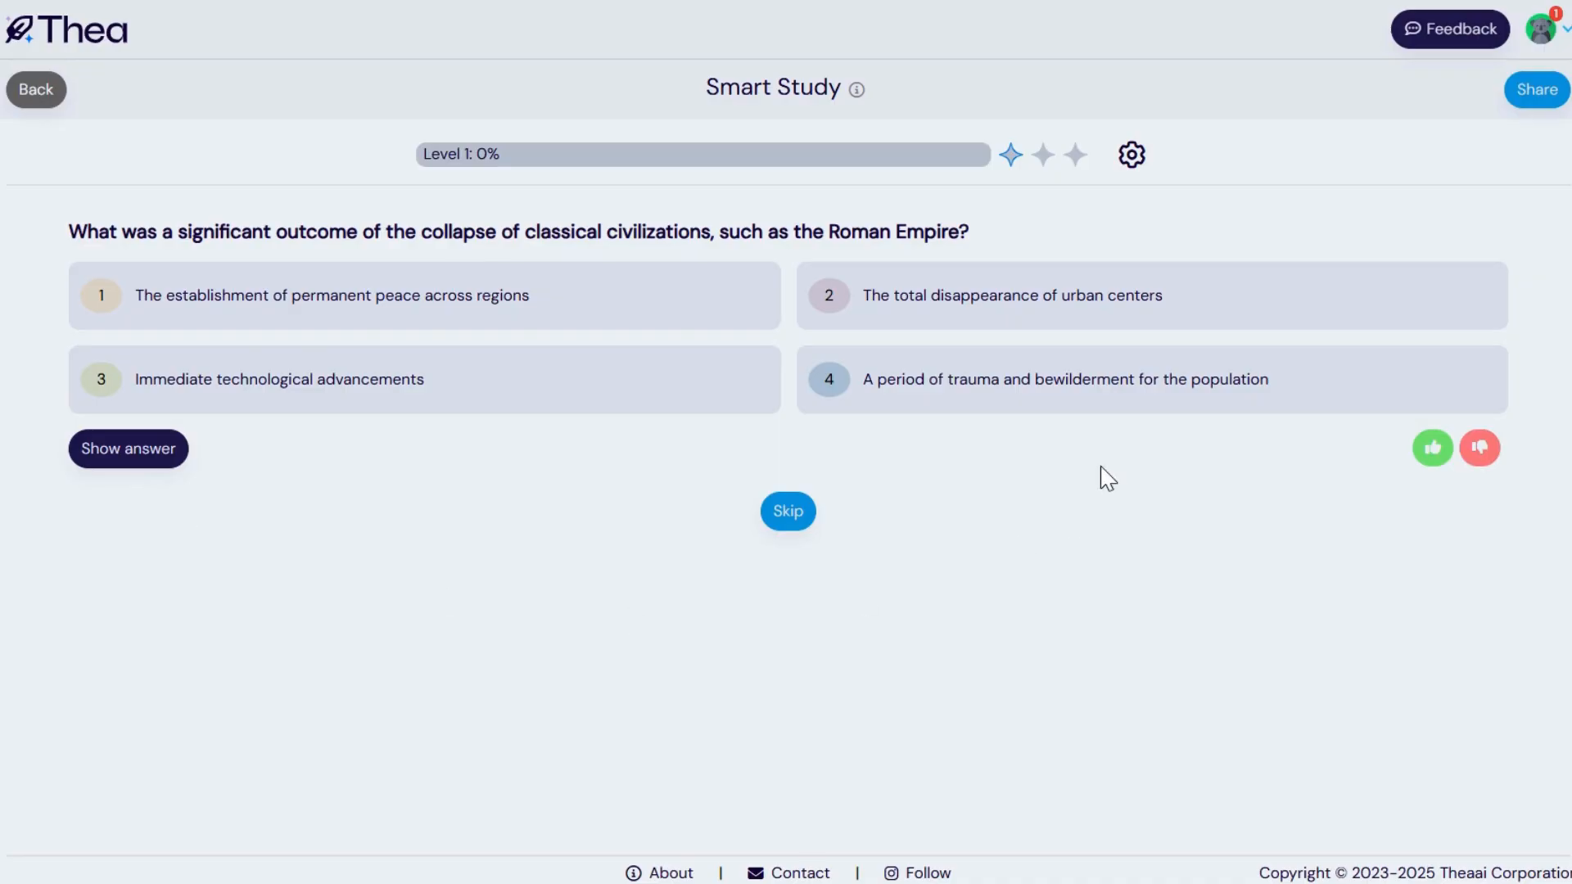
click(1112, 407)
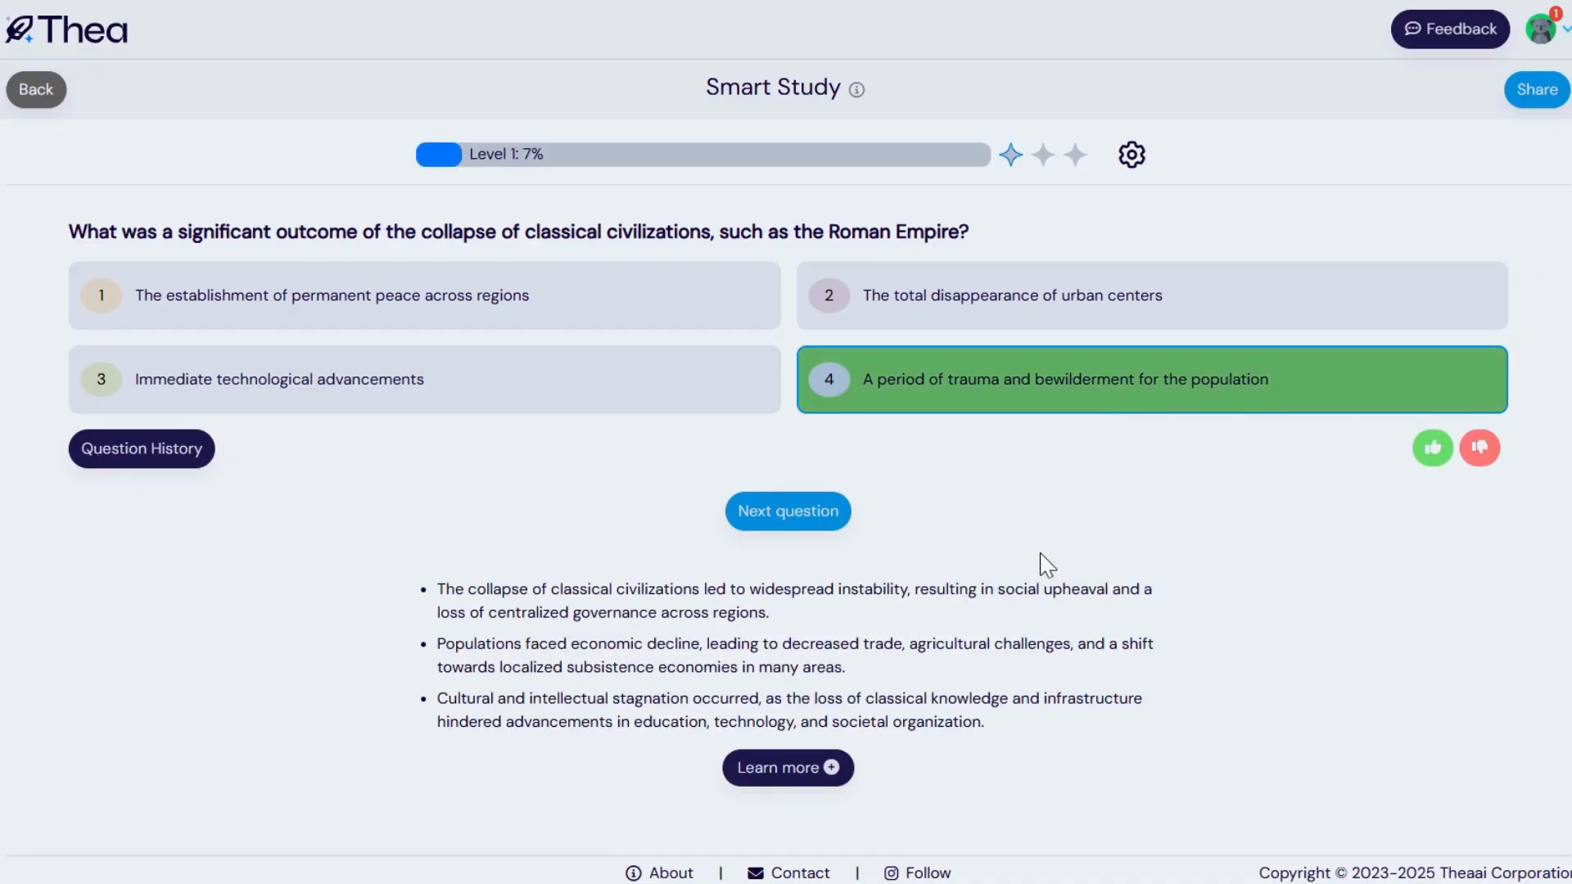
click(798, 518)
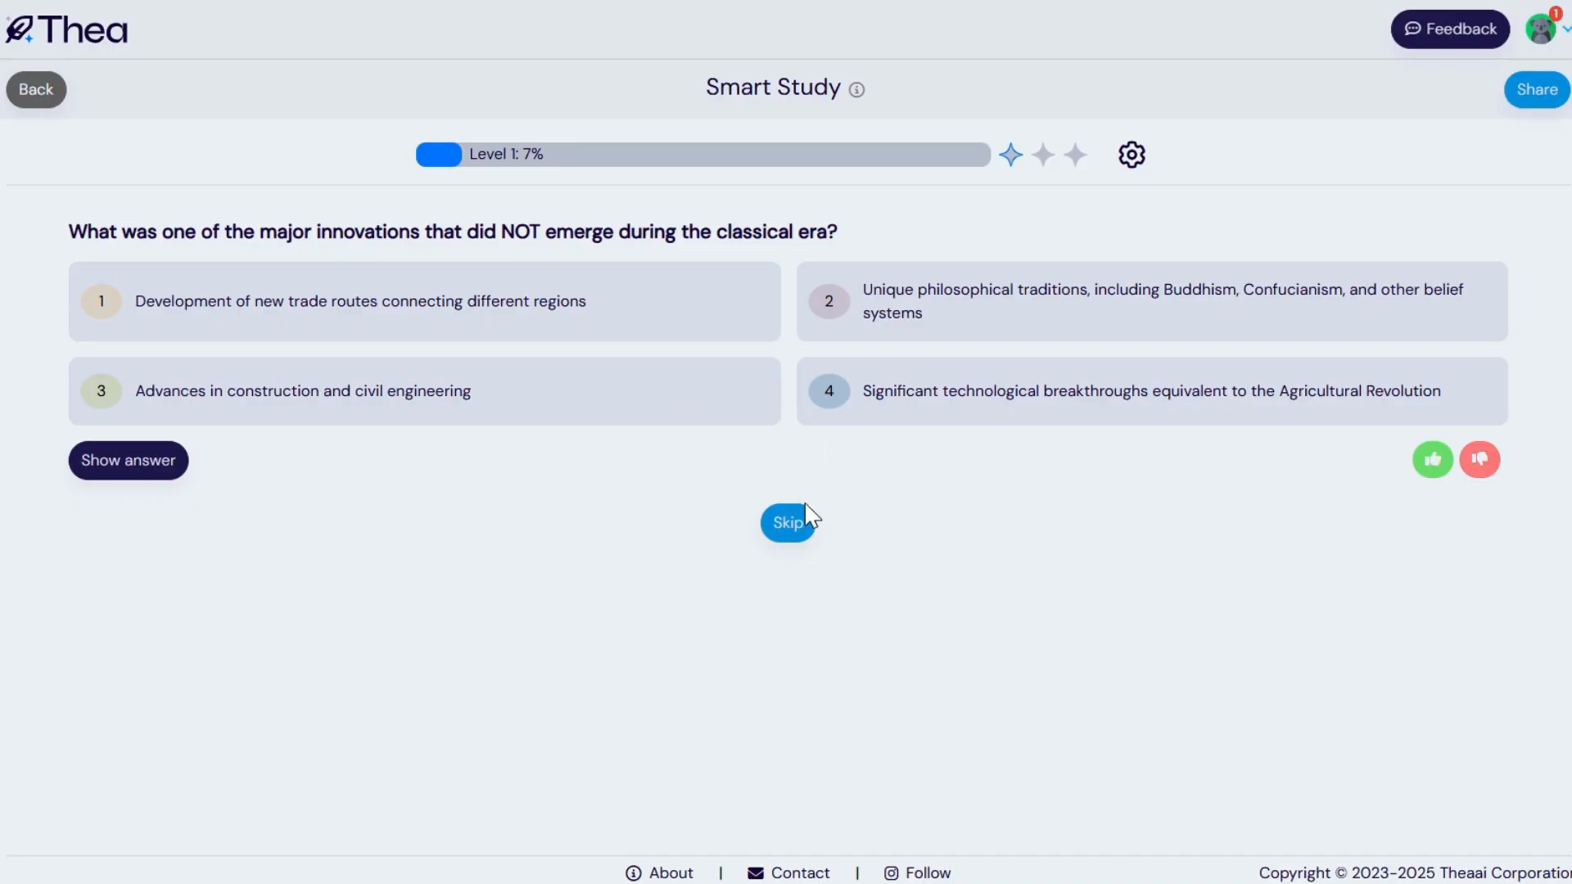
click(904, 416)
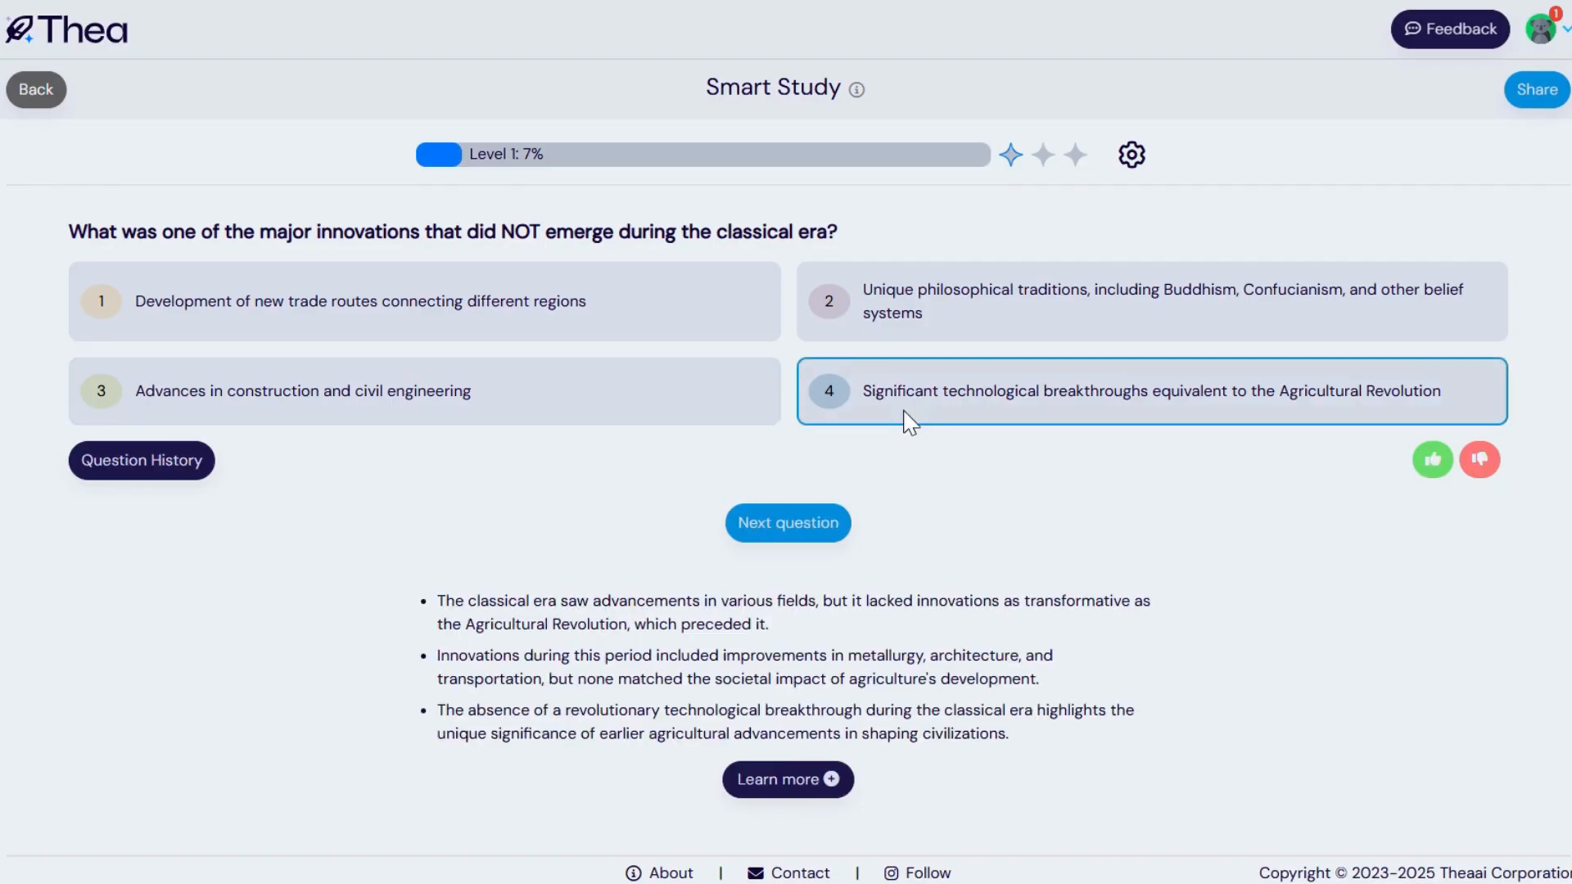
click(793, 526)
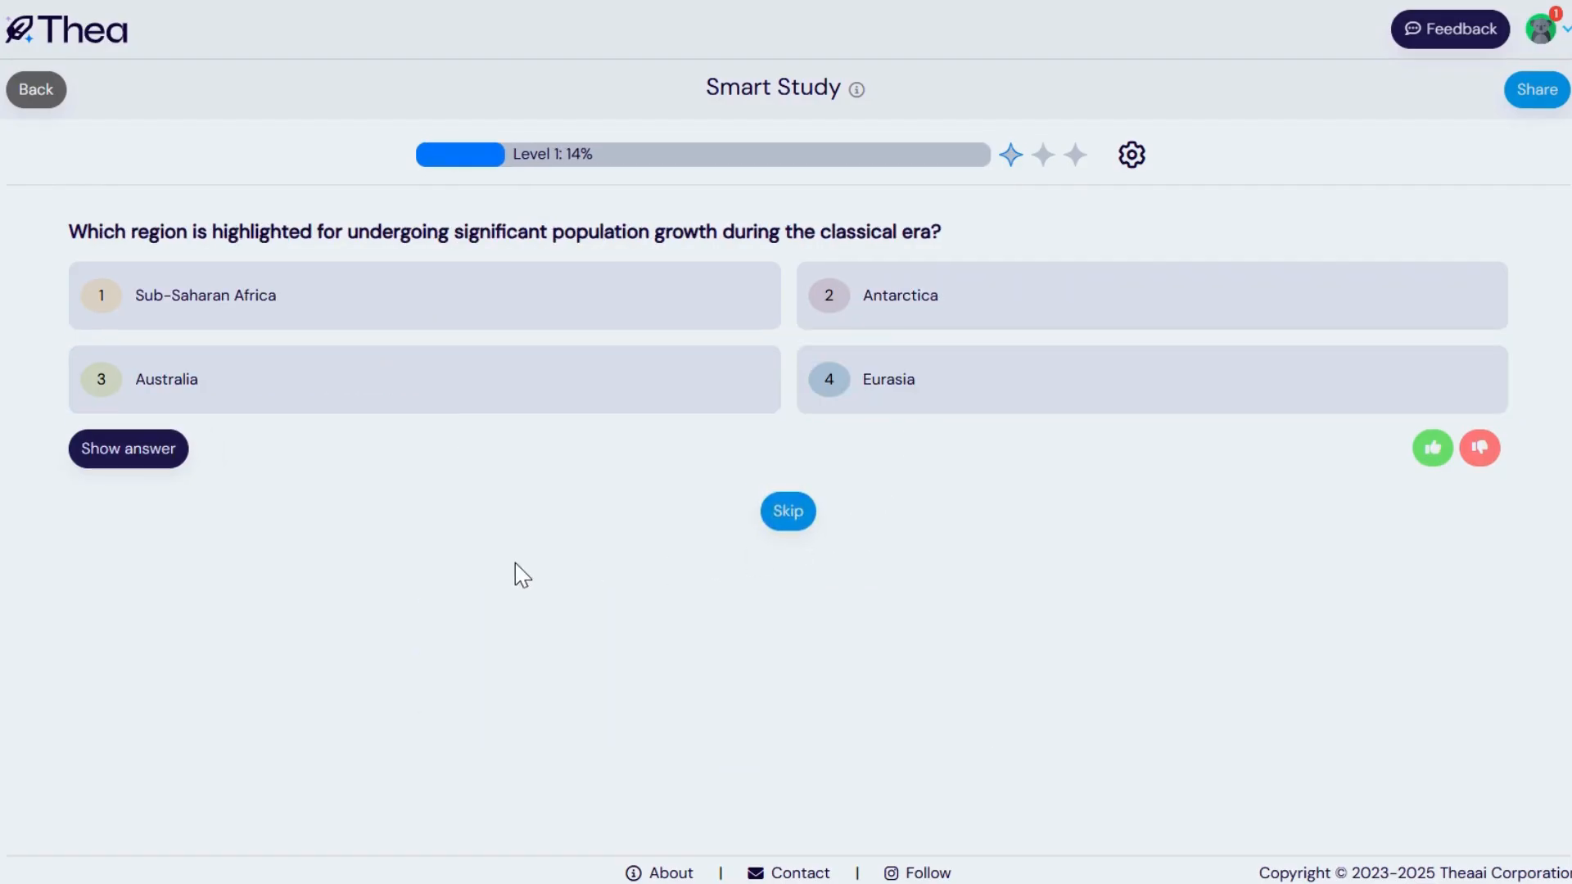
click(37, 90)
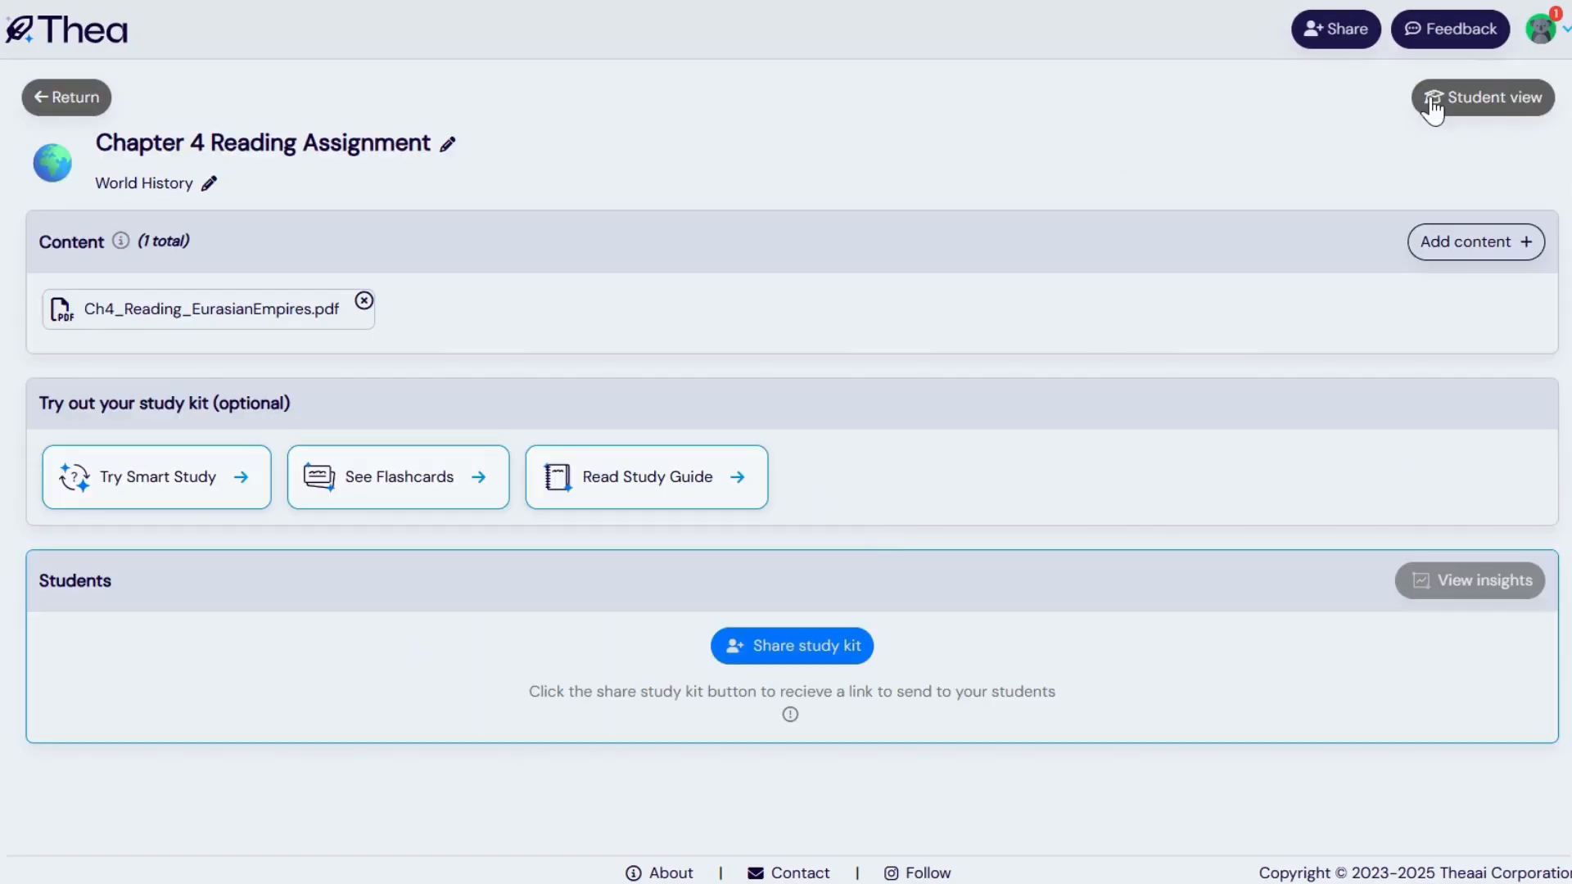
Step: Switch the Chapter 4 Reading Assignment study kit to the student view
click(1472, 98)
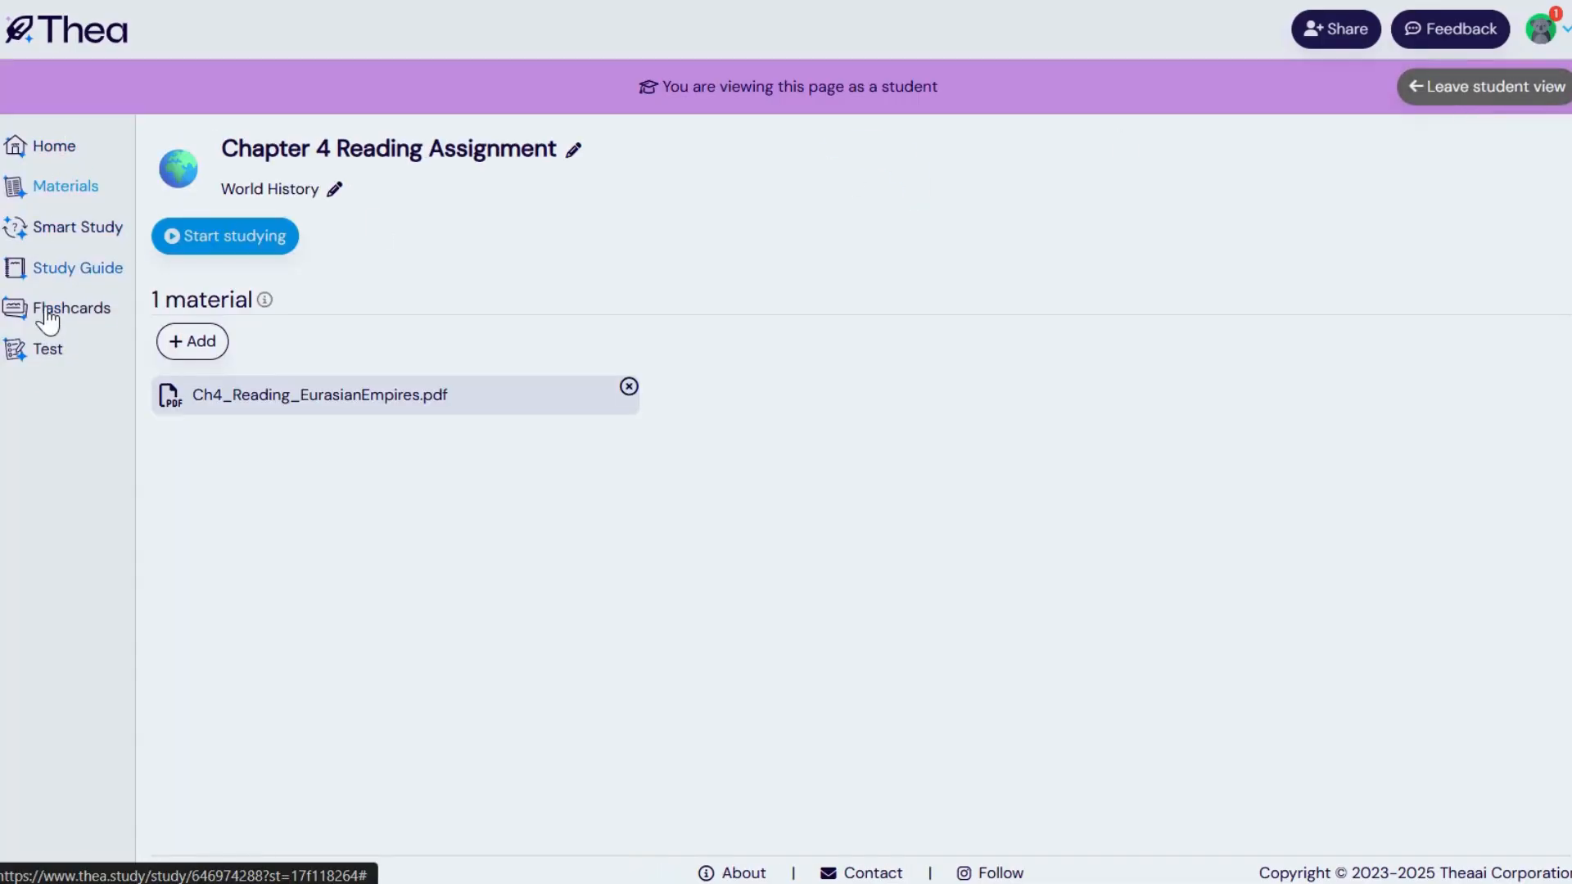
Step: Start a study session in the student view to preview its practice question, and leave the student view
click(109, 235)
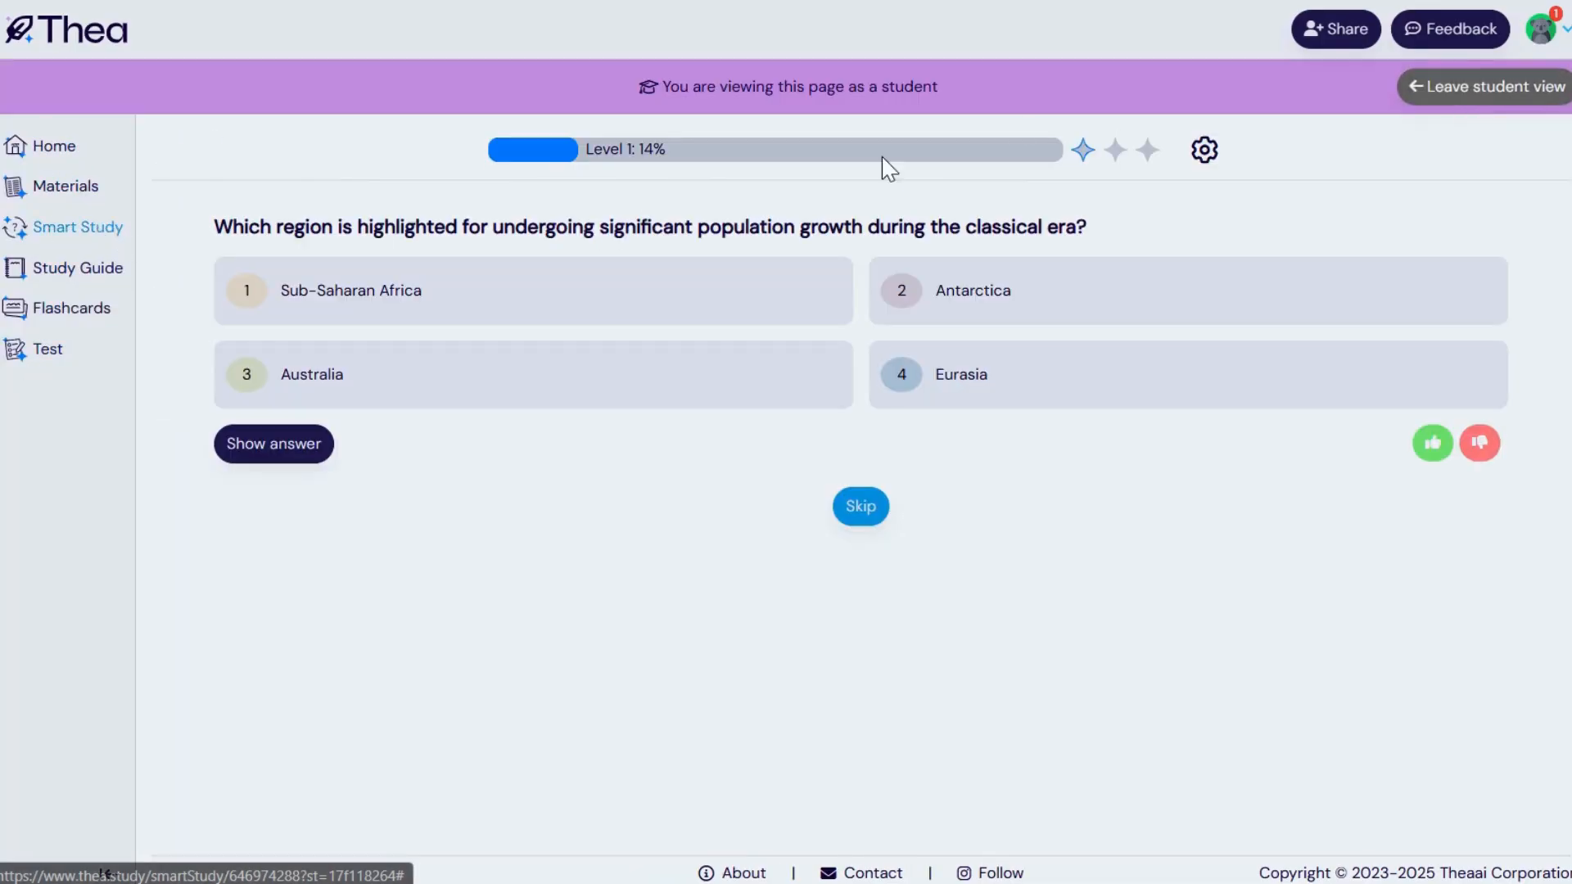
click(1421, 86)
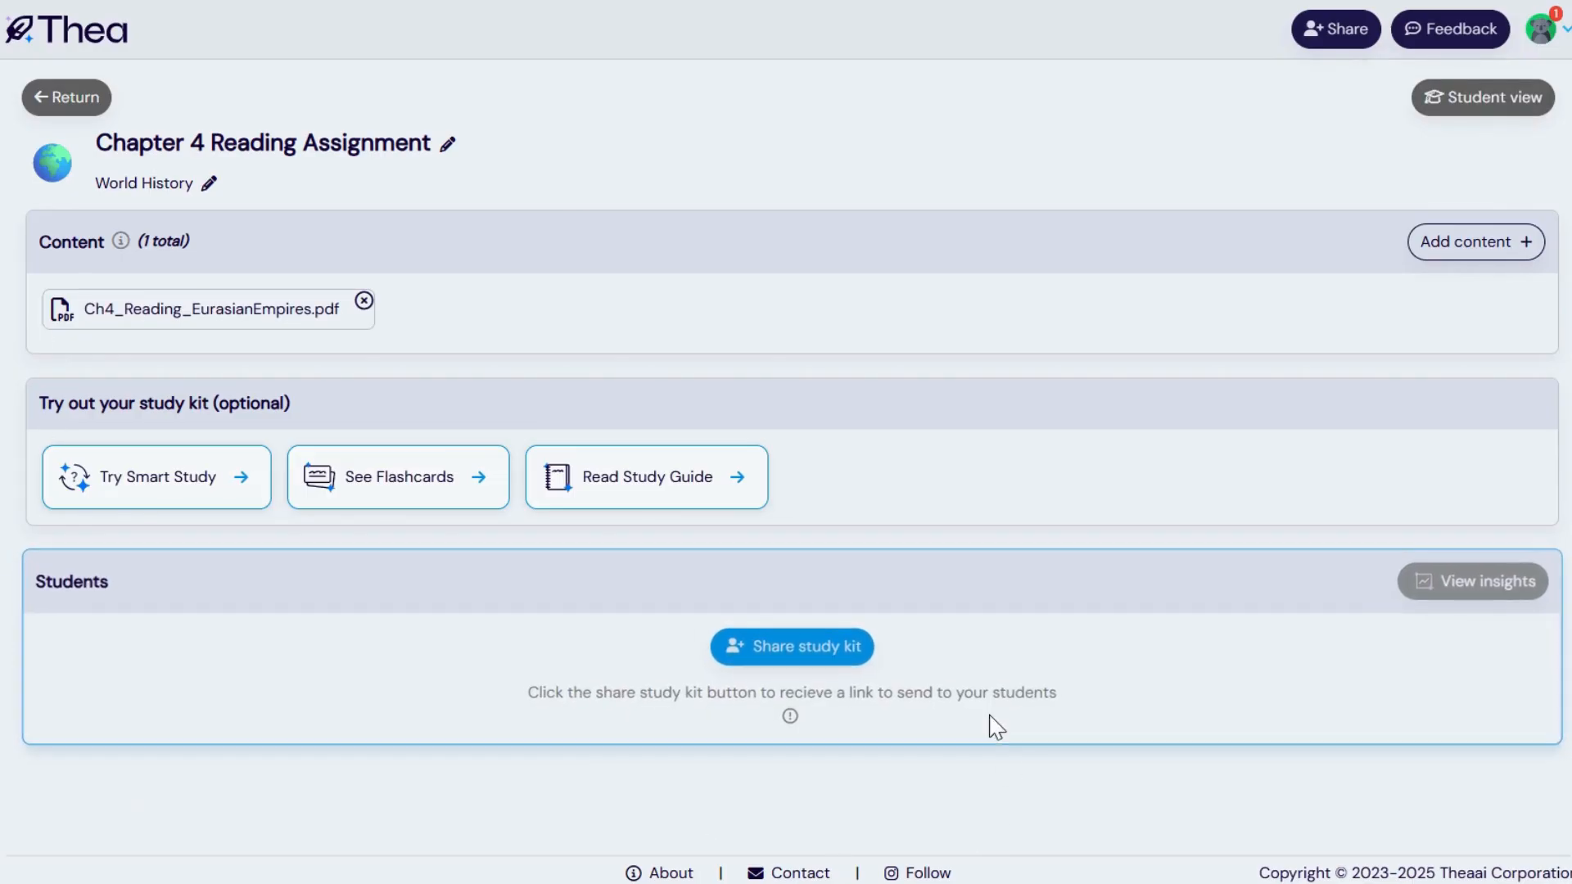
Step: Copy the share link for the Chapter 4 Reading Assignment study kit and close the sharing dialog
click(844, 661)
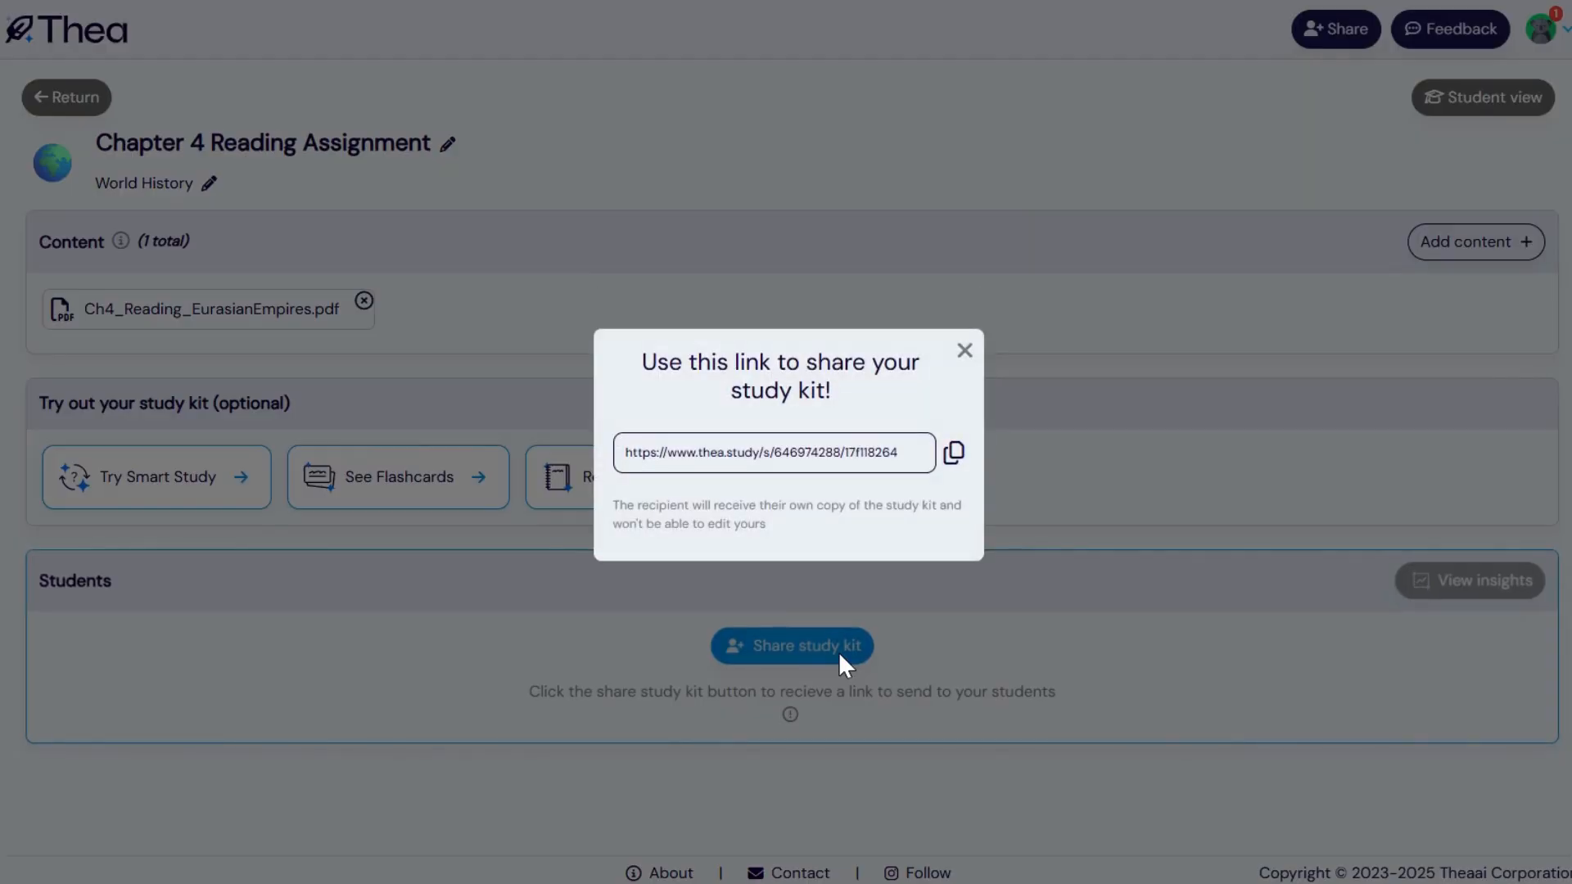
click(954, 455)
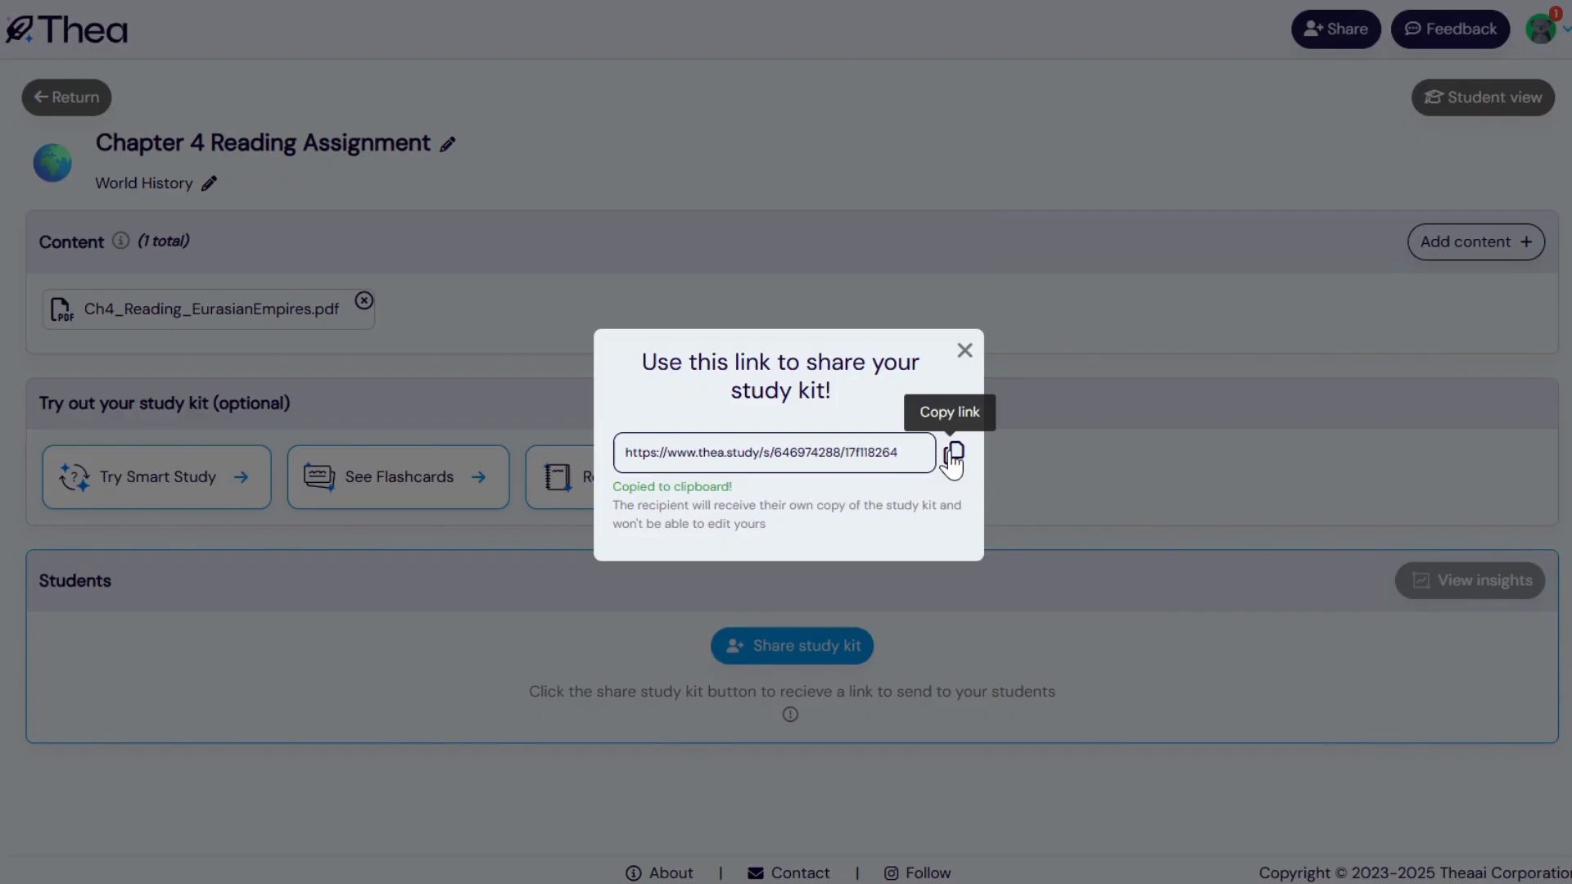
click(965, 354)
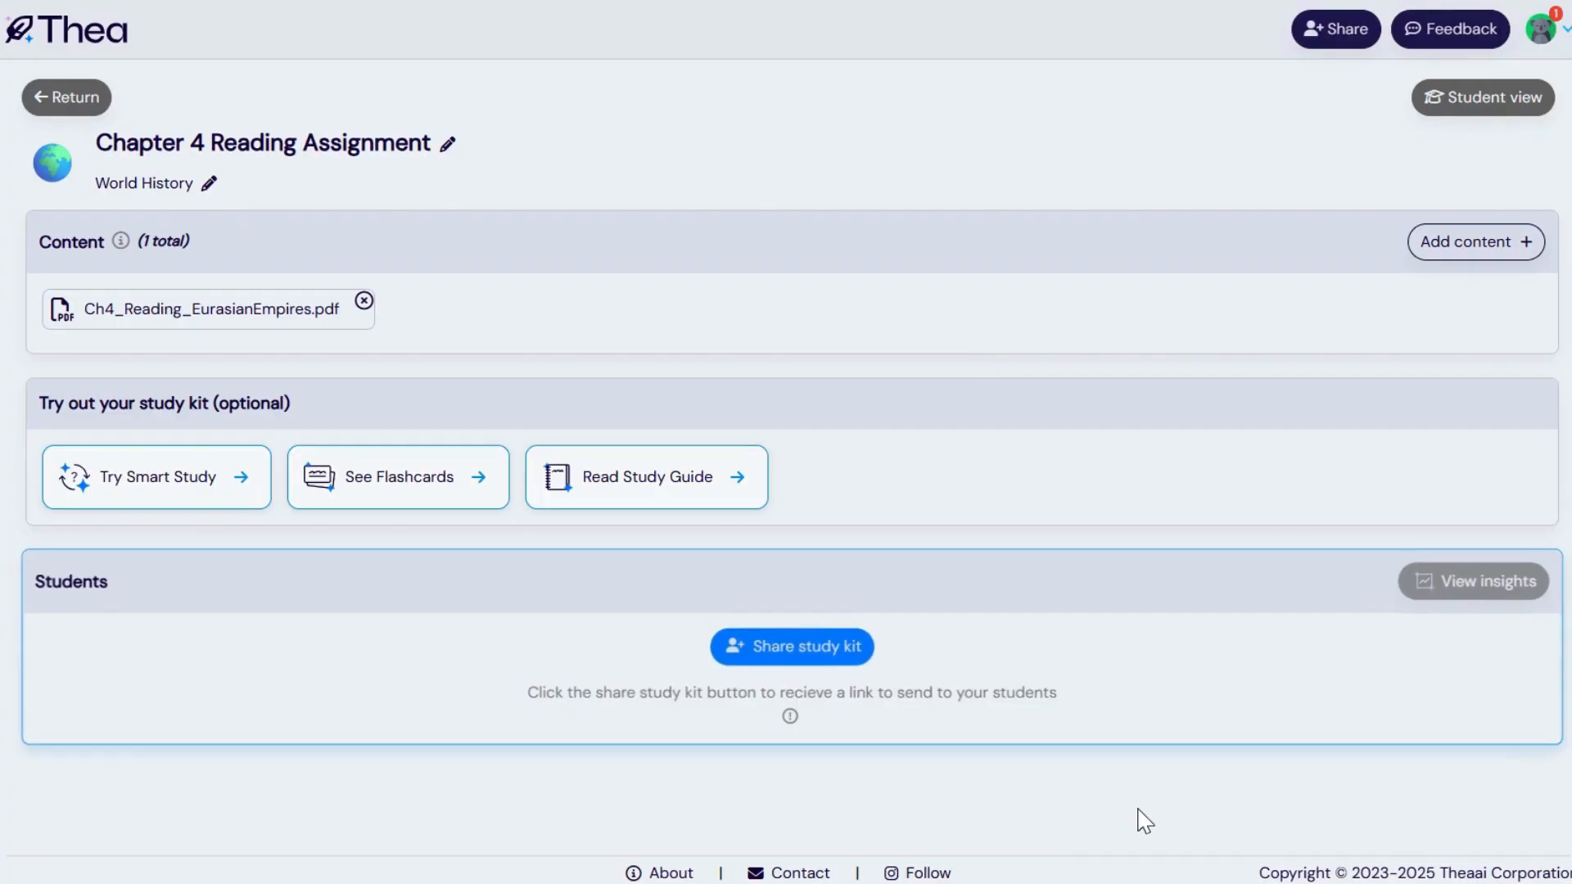
mouse_move(1488, 593)
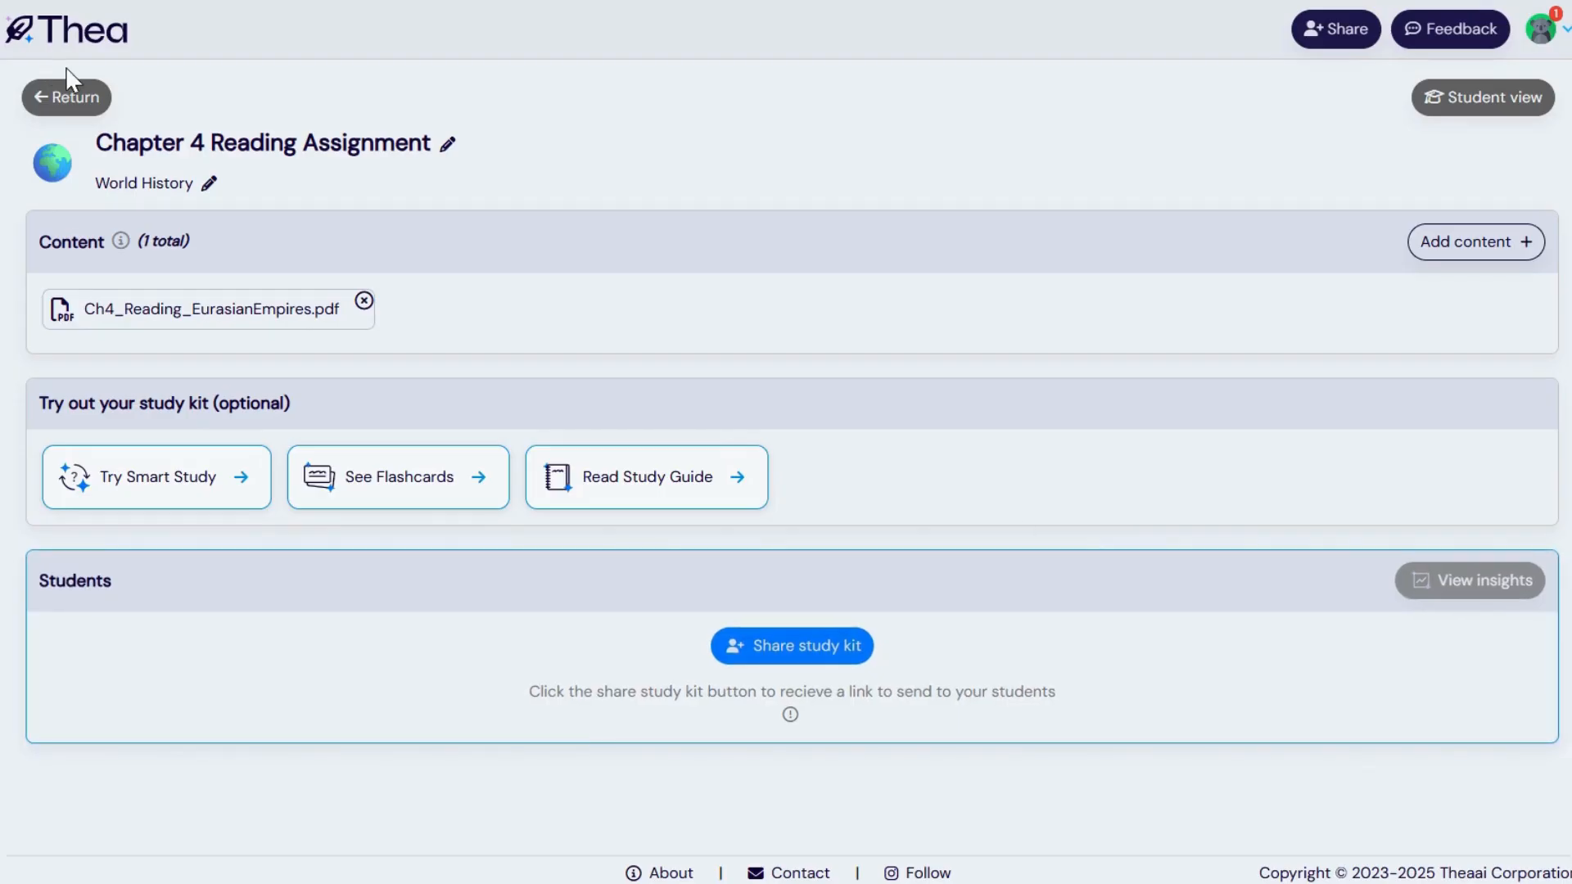
Step: Return to the home page and create an assignment named "Biology Cell Quiz" with the class name Biology
click(69, 112)
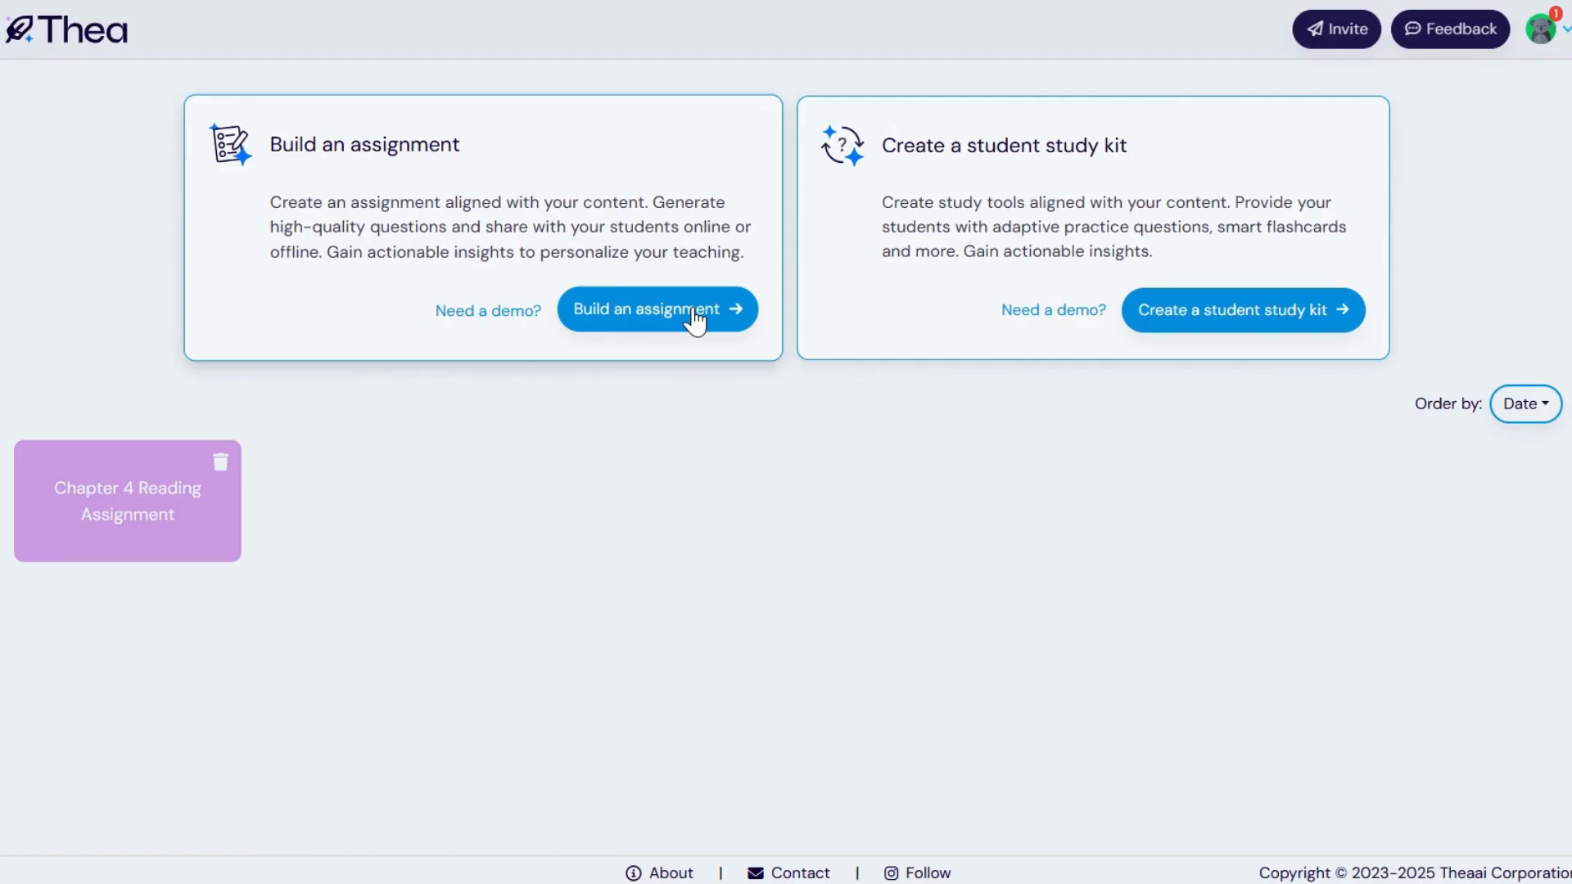
click(636, 318)
click(631, 428)
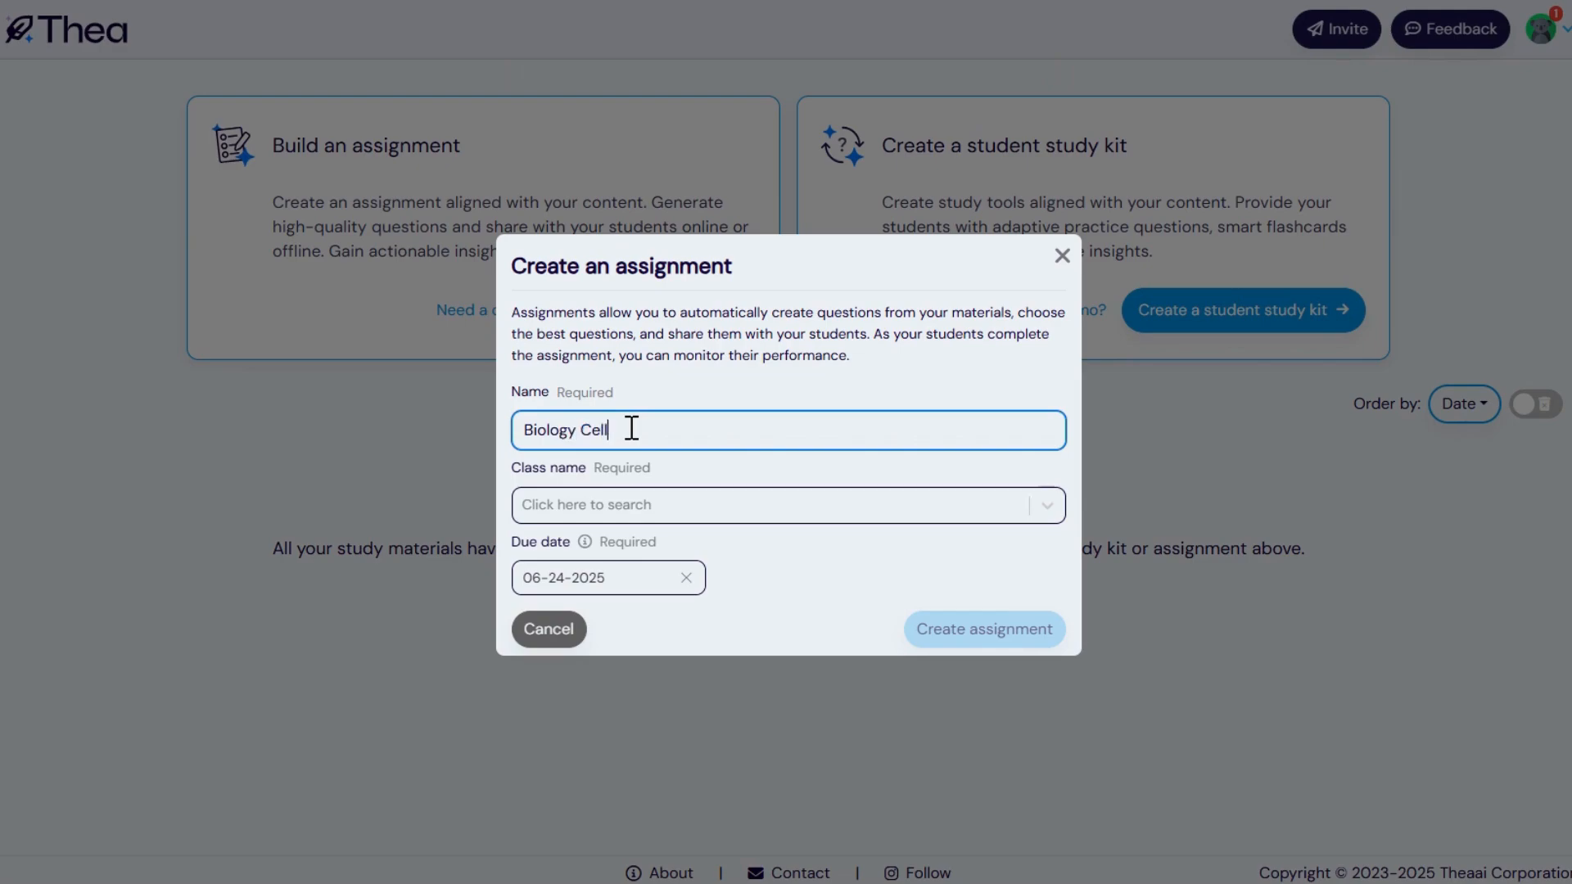
text(Biology Cell Quiz)
click(648, 509)
text(Biology)
click(647, 506)
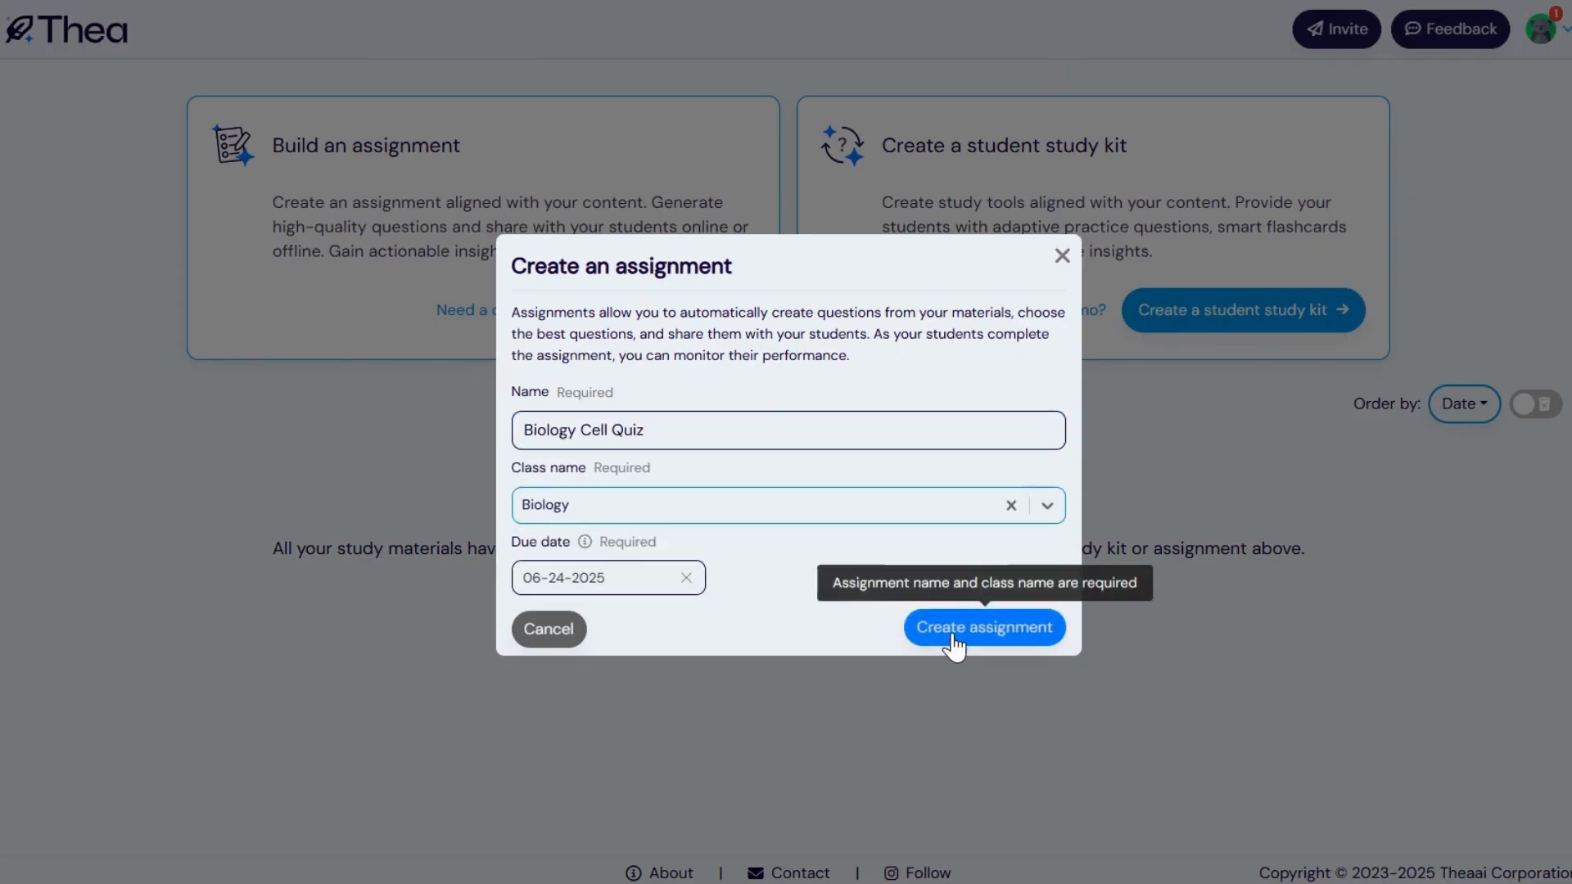
click(951, 632)
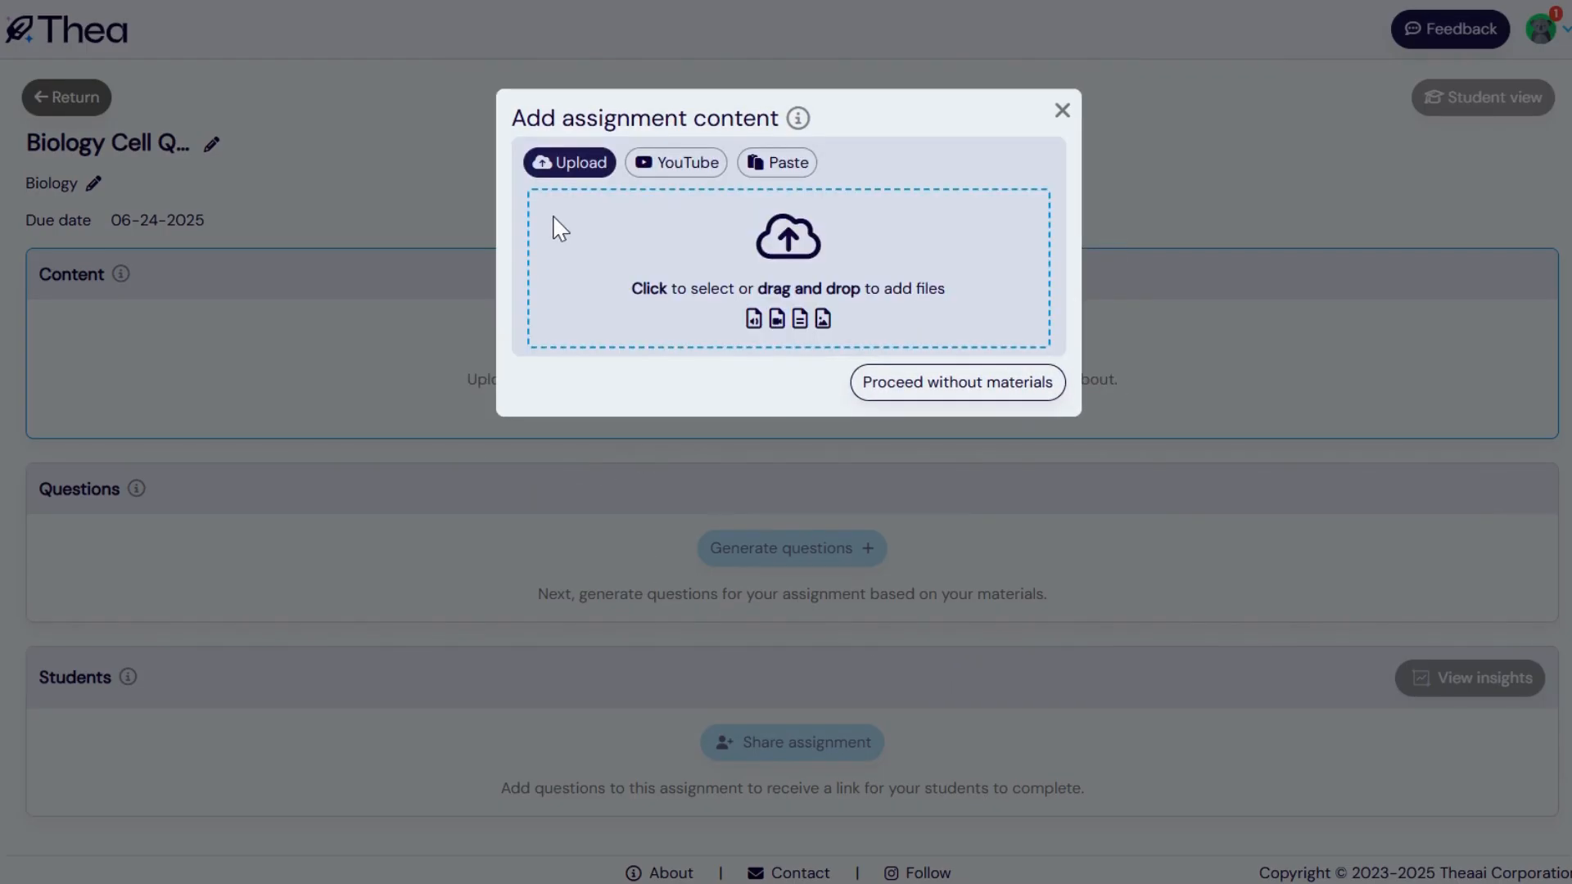
Step: Look through the cell study guide in Word and add Study Guide -The Cell.docx as the assignment's content
key(alt+Tab)
scroll(709, 442, down, 5)
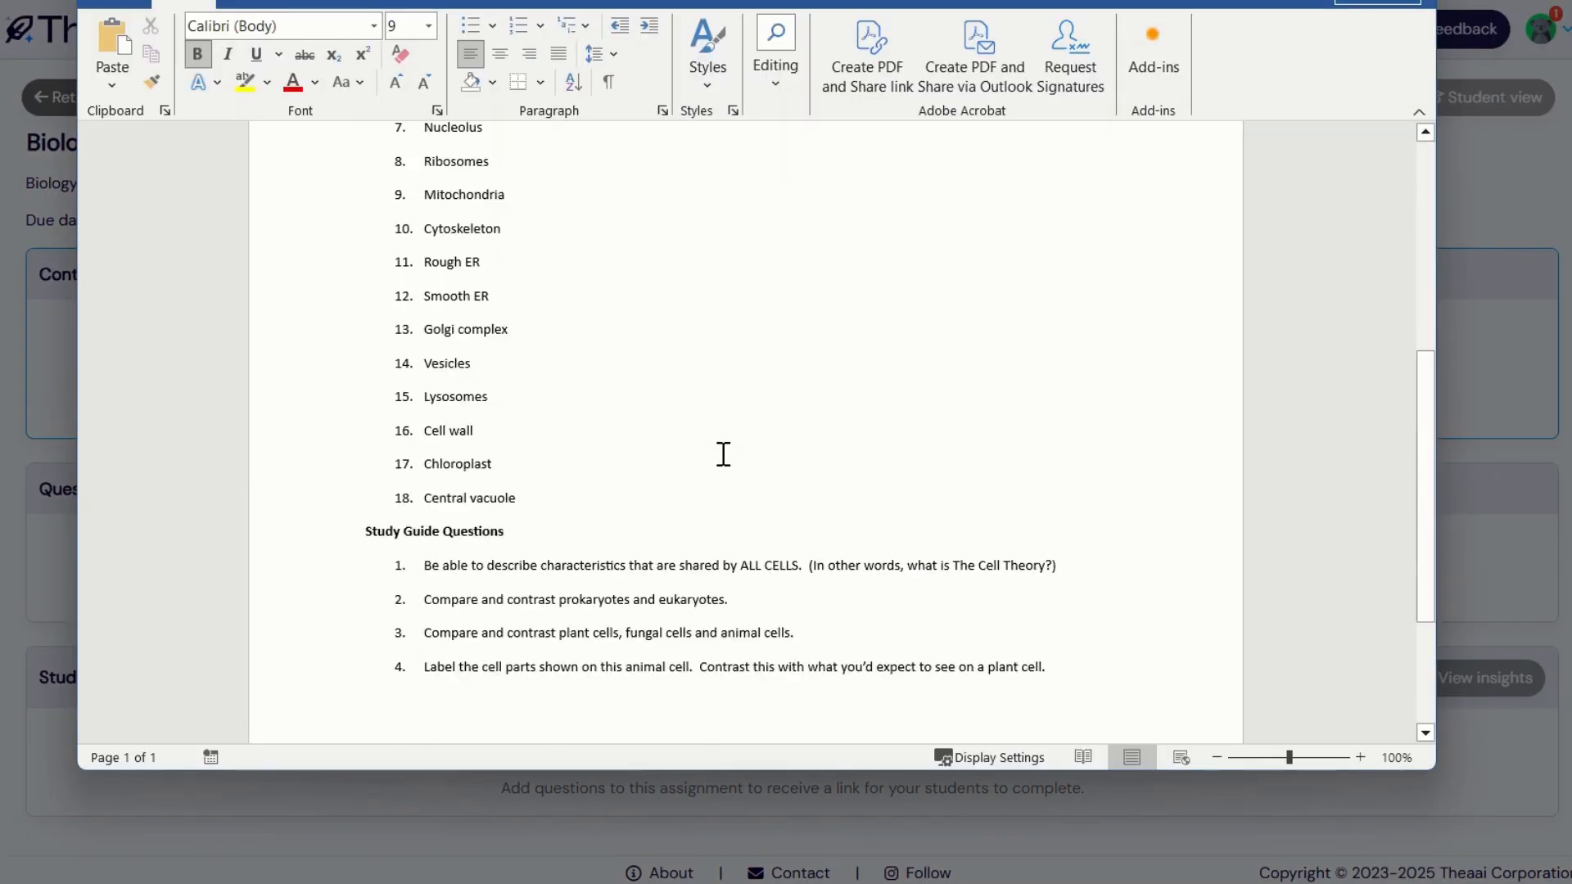
scroll(723, 454, down, 2)
drag(639, 442, 726, 288)
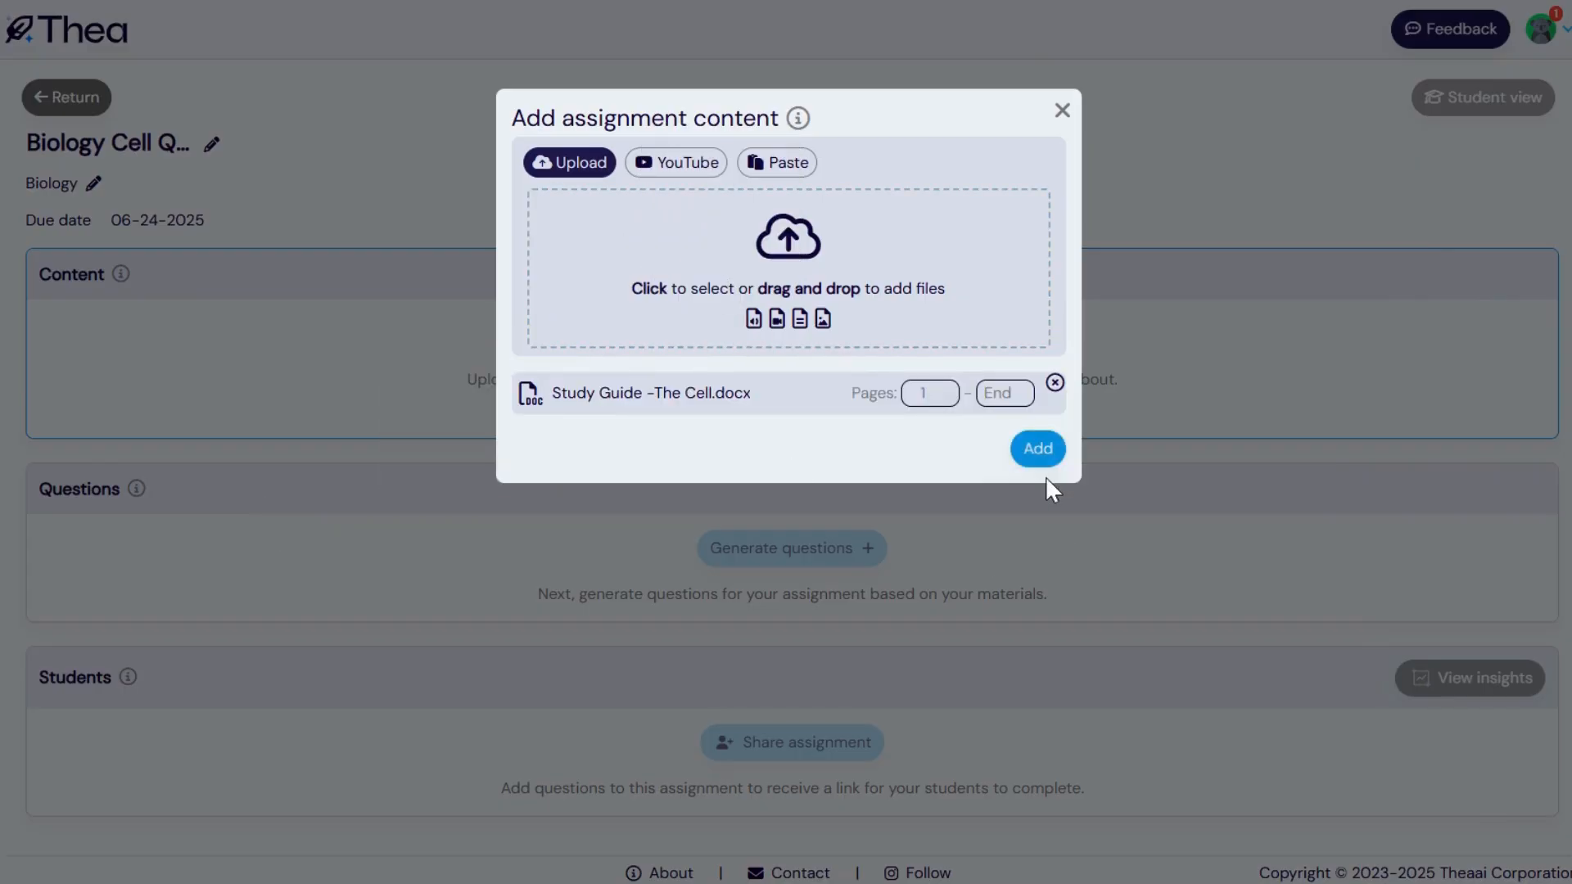
click(1049, 453)
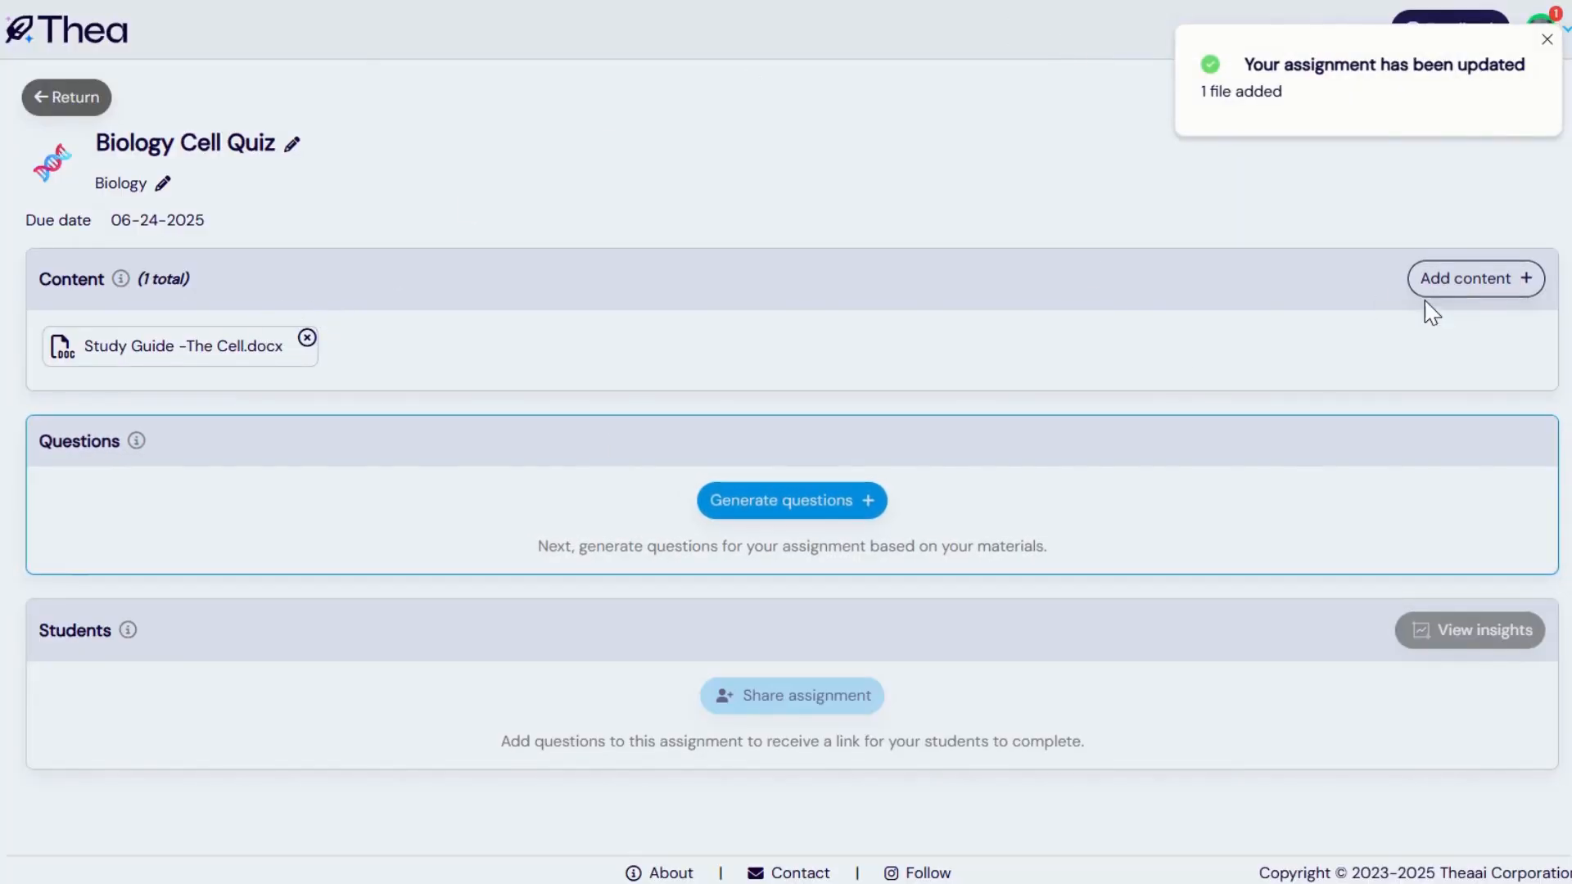
Step: Generate 10 questions using the multiple choice, true or false, ordering and multi-select types, and expand the question about ribosomes
click(799, 504)
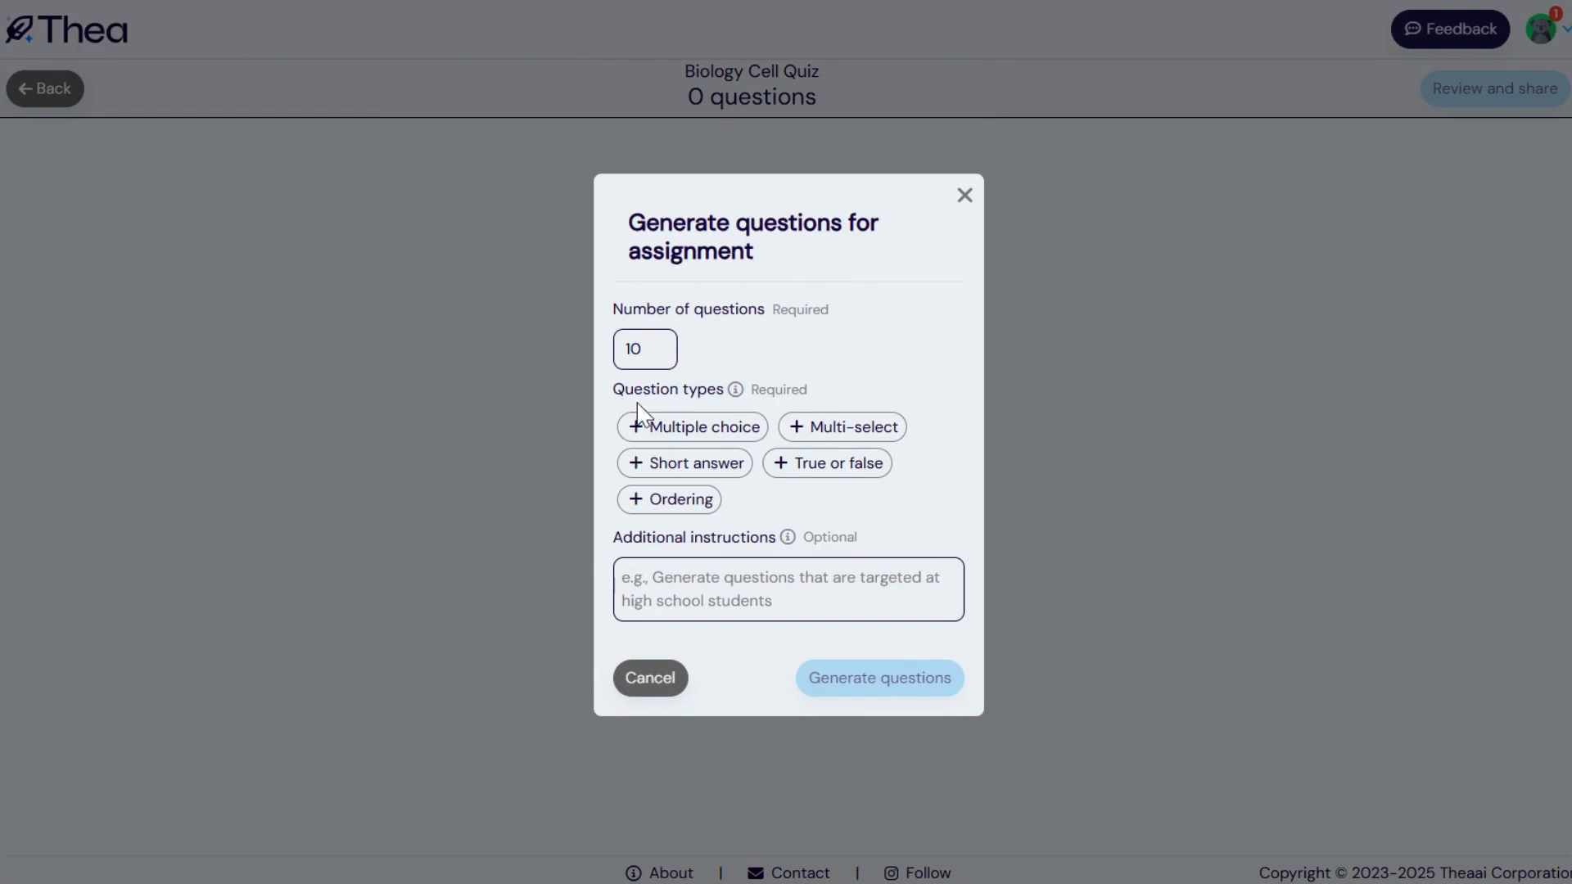
click(671, 432)
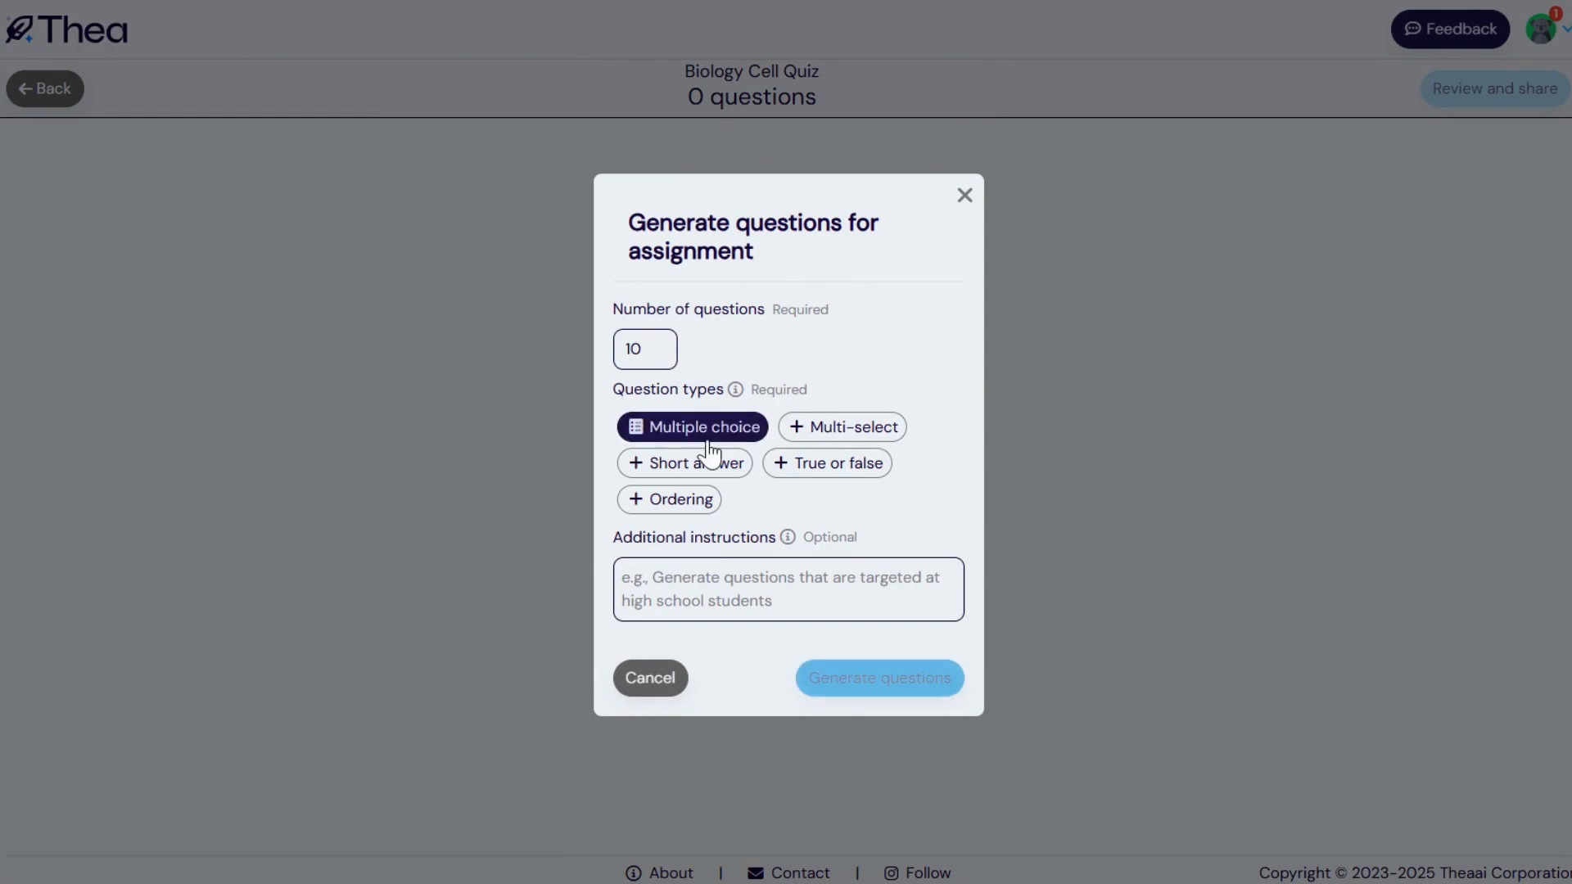
click(793, 471)
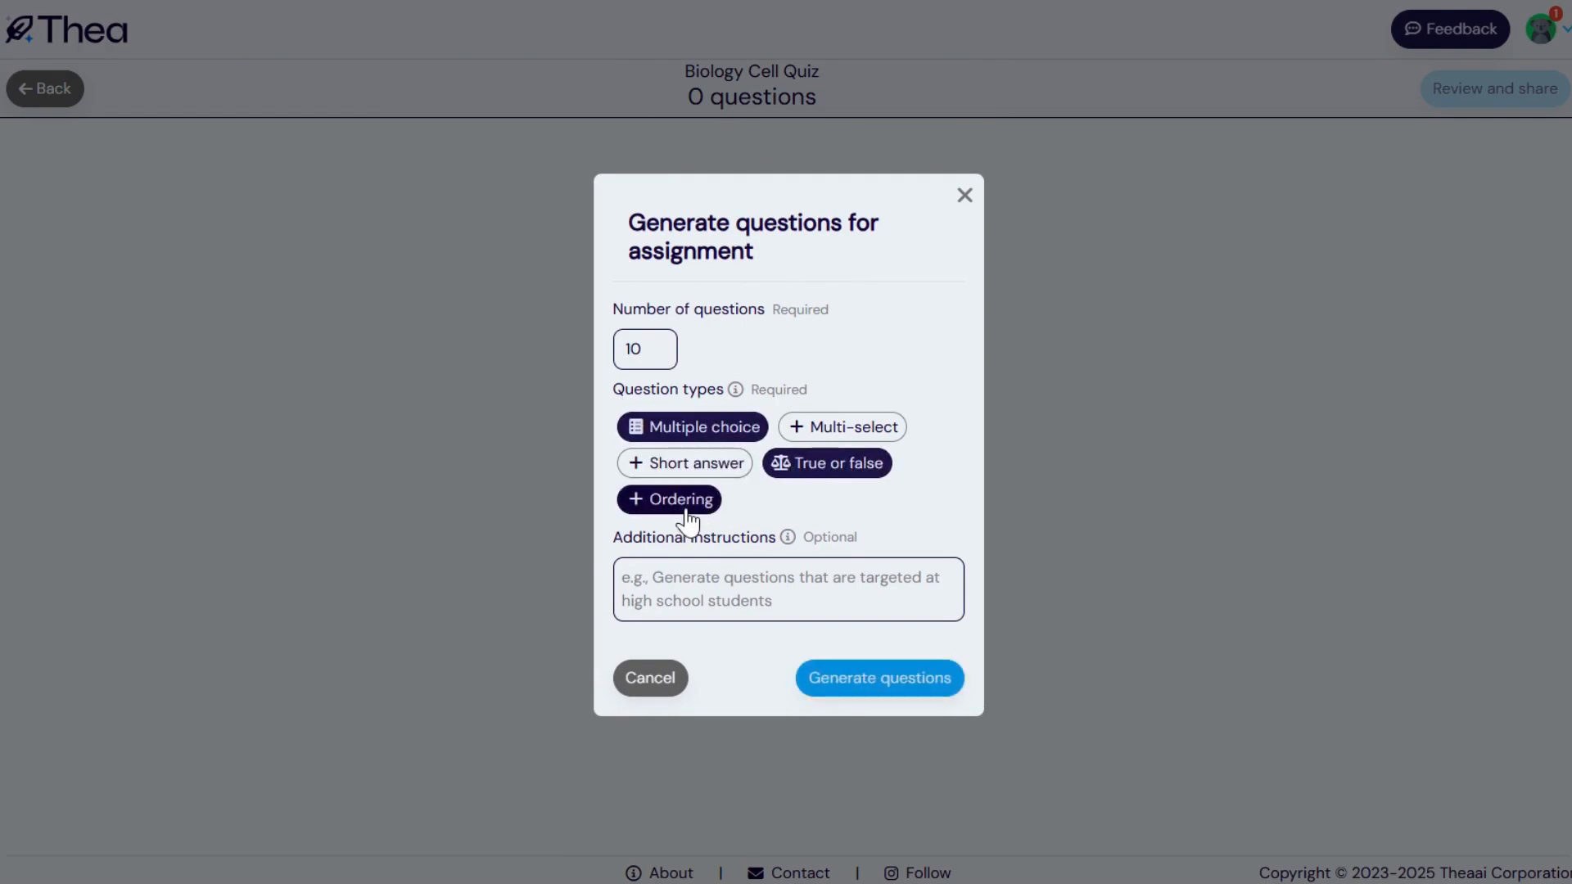
click(845, 432)
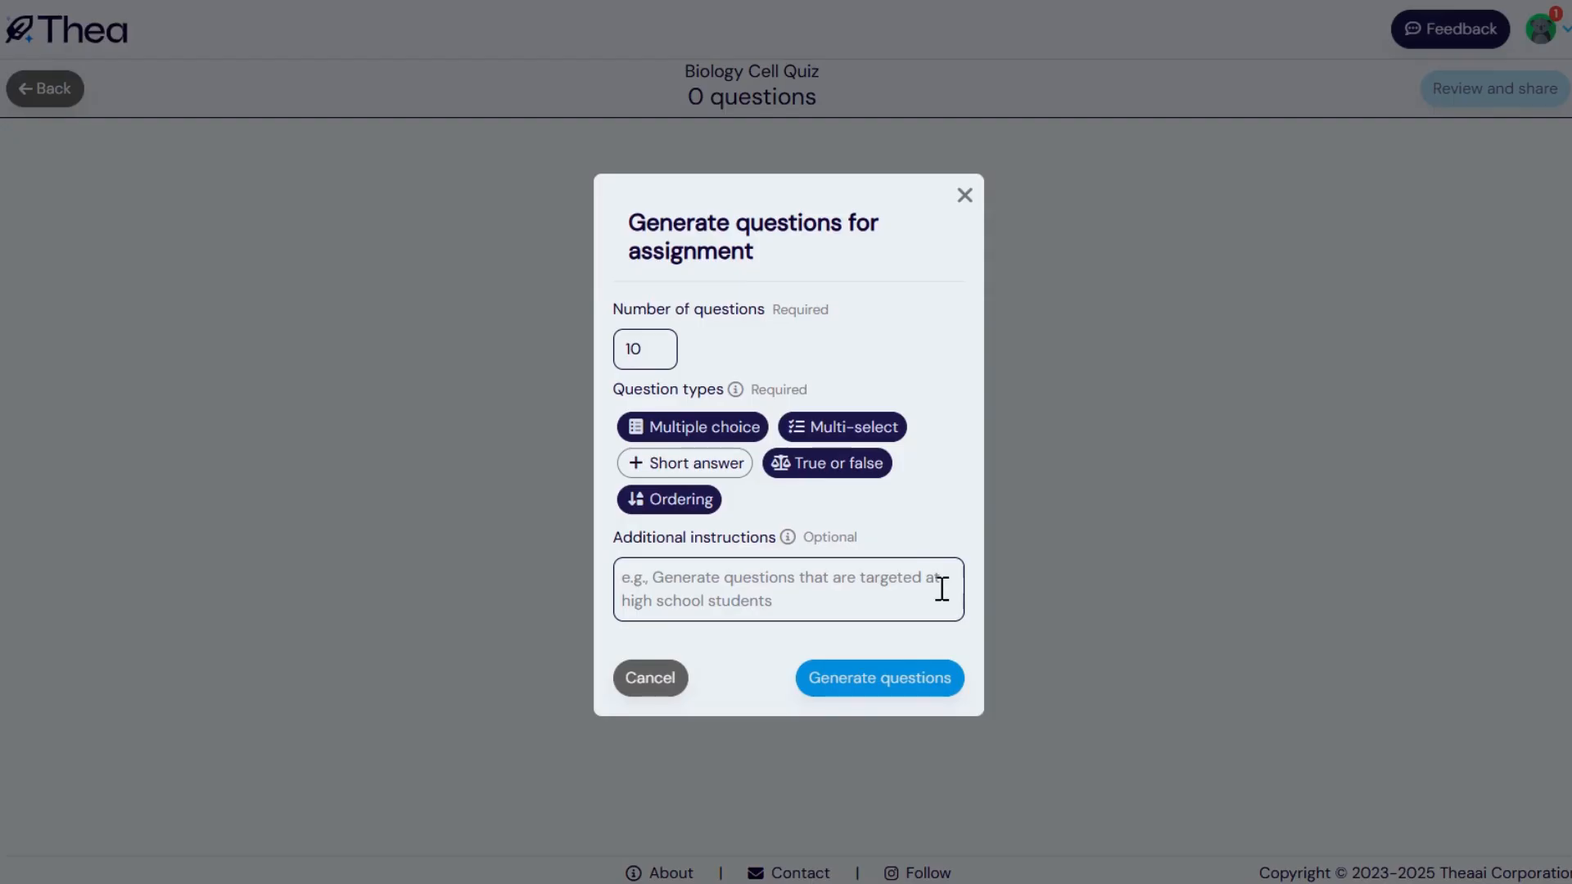
click(910, 673)
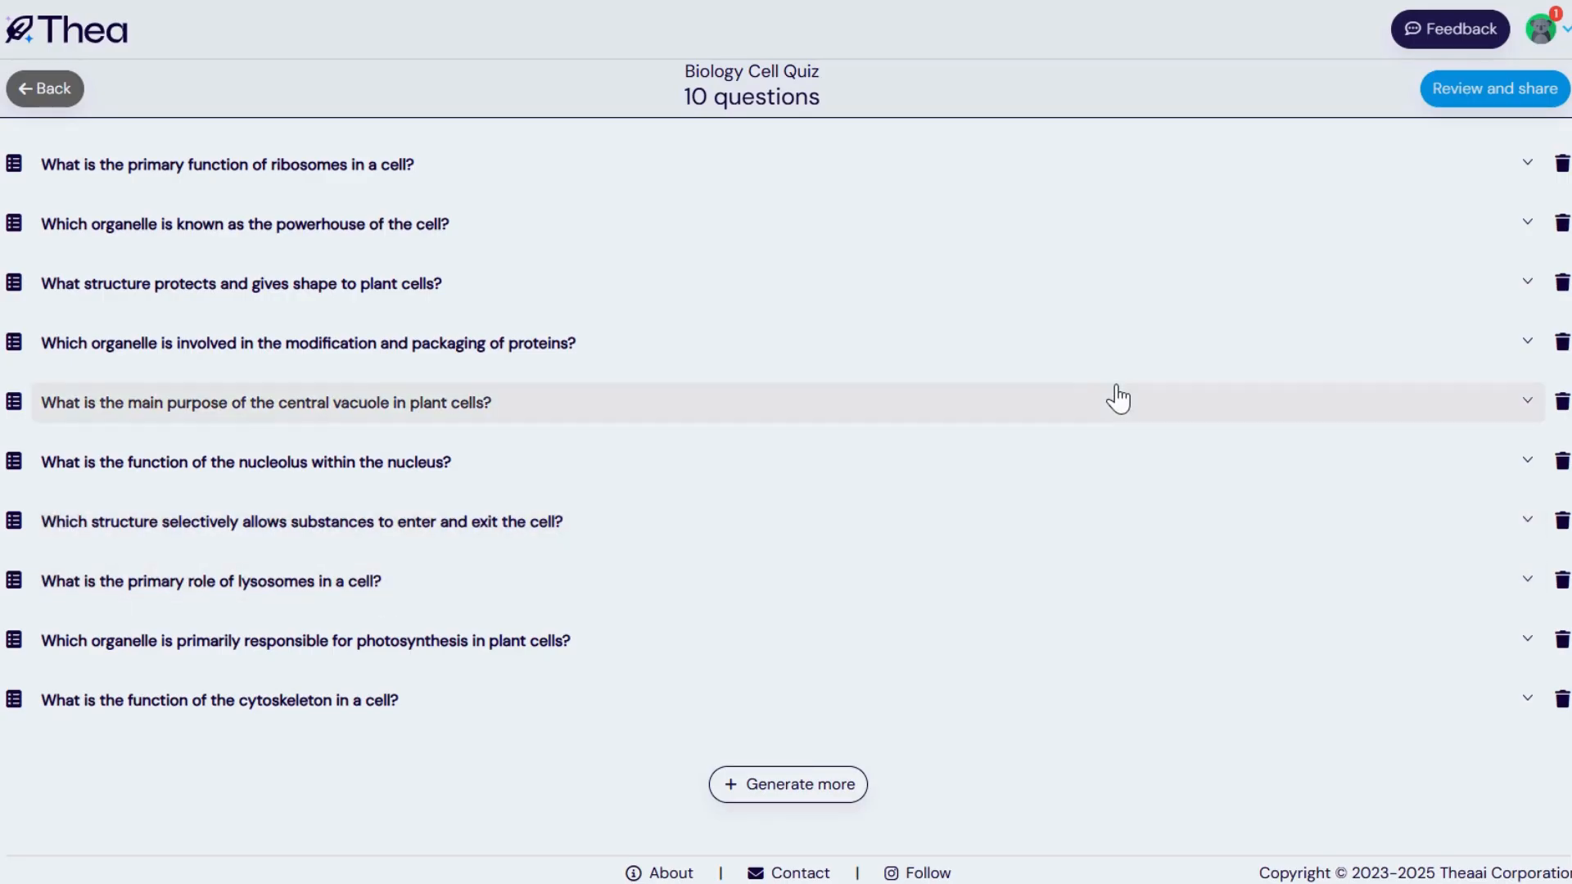
click(1527, 168)
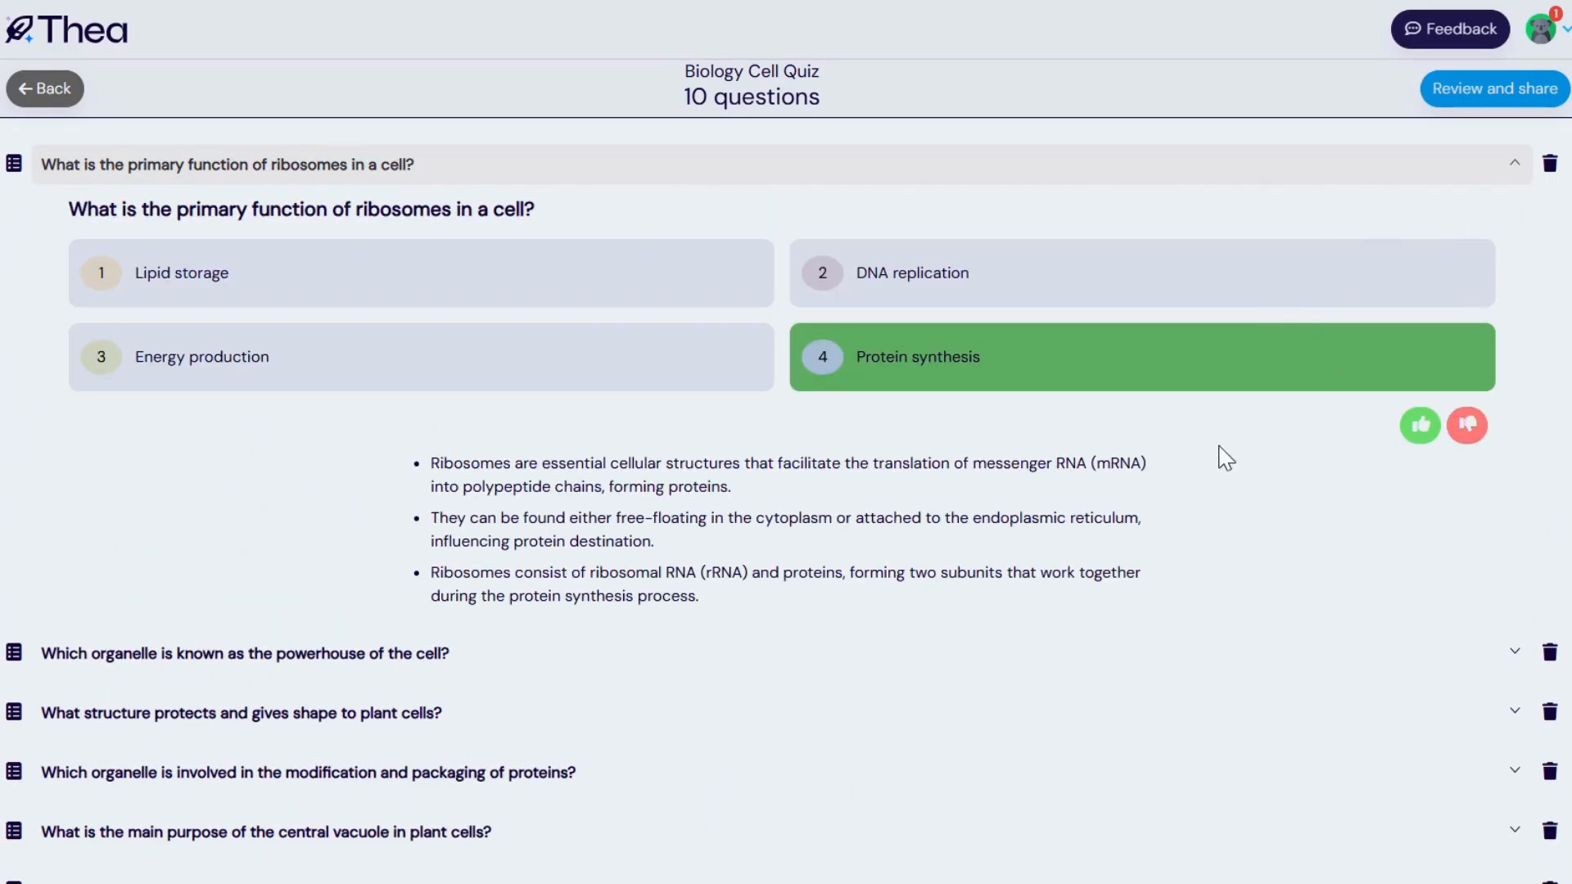
Step: Generate two more questions with the additional instruction "about cell wall functionality"
scroll(987, 557, down, 5)
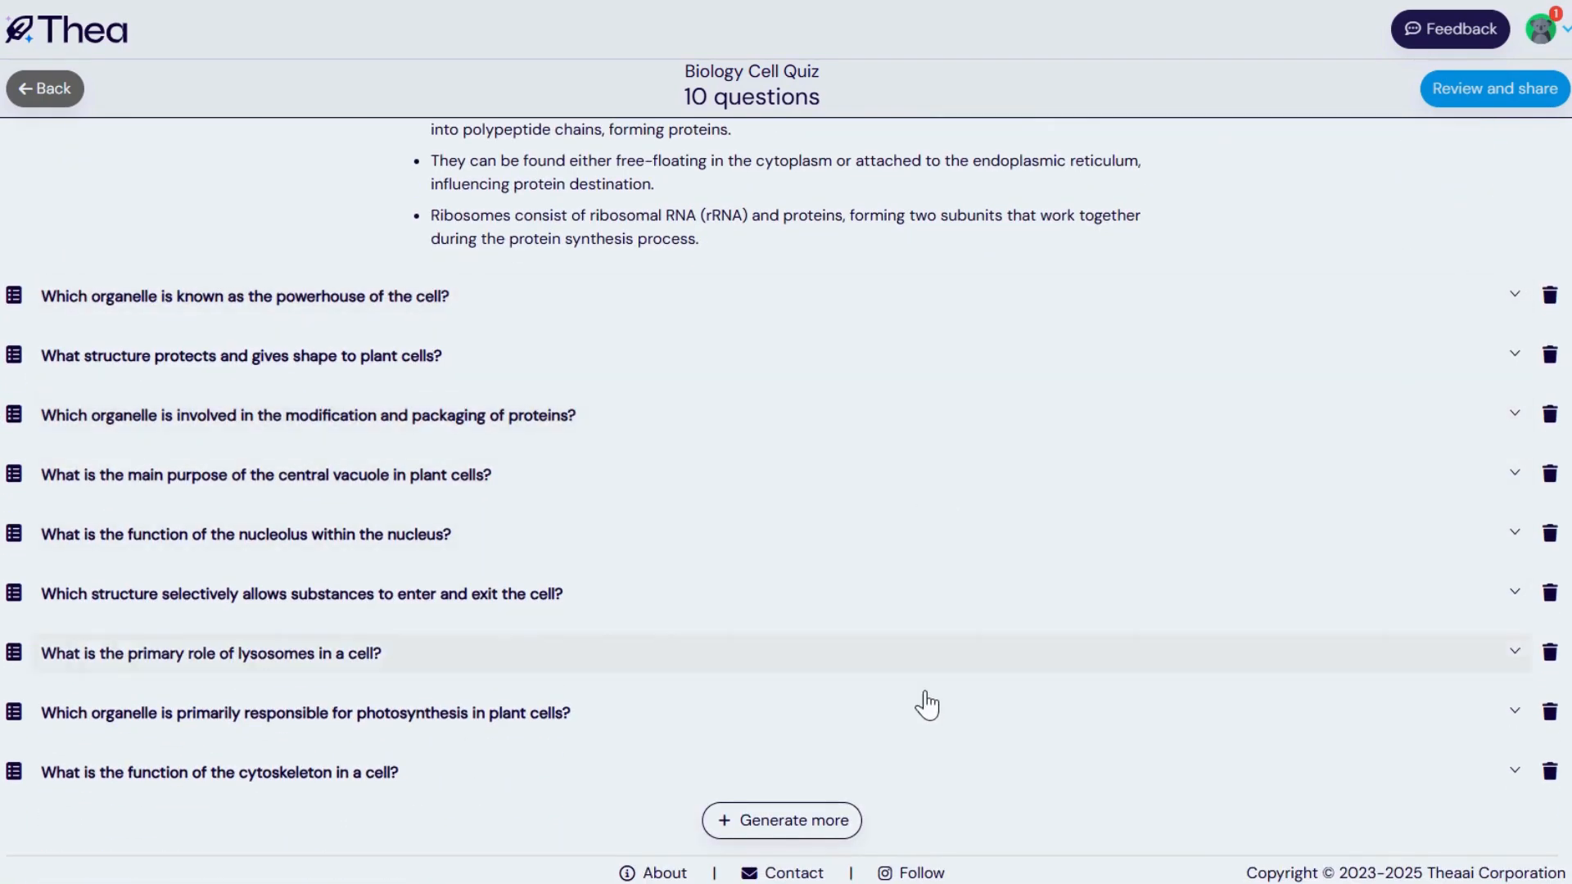
click(791, 824)
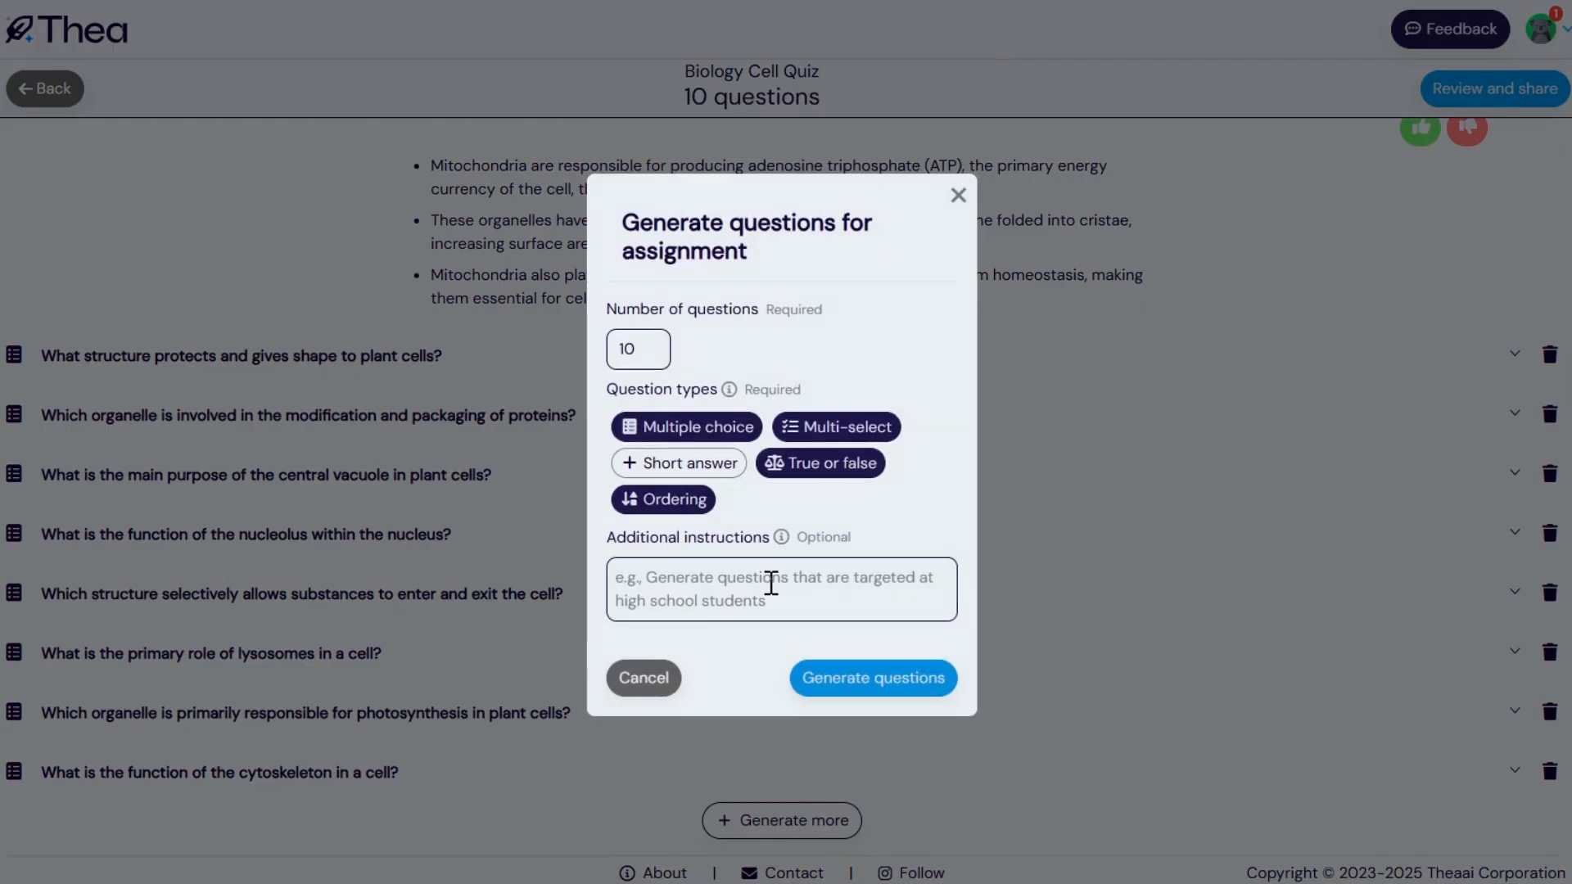
click(702, 578)
text(about cell wall functionality)
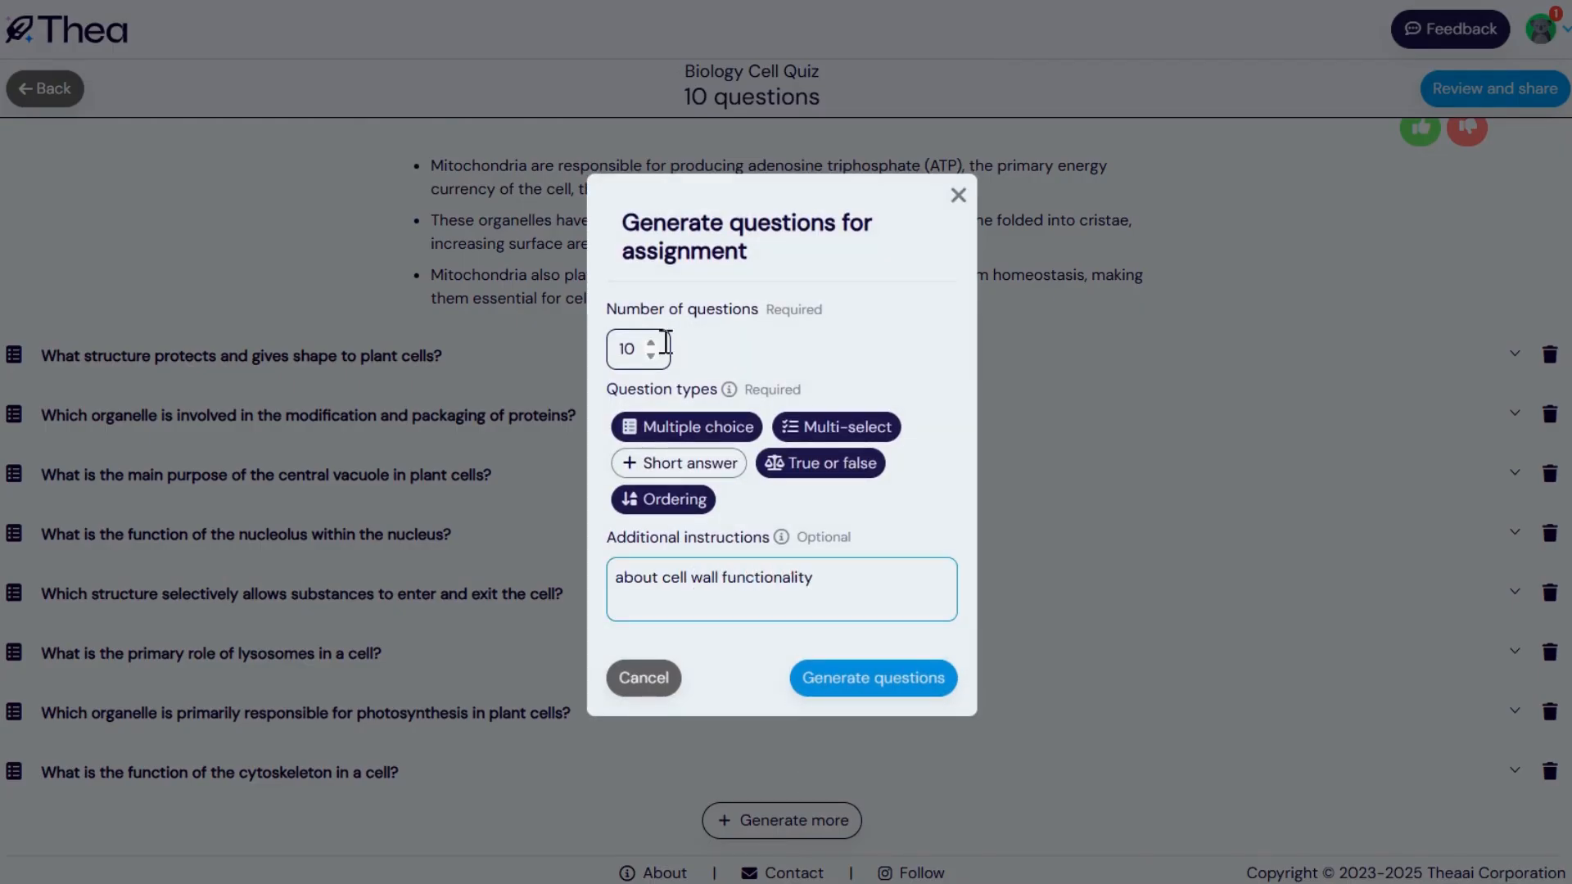
click(646, 349)
click(897, 686)
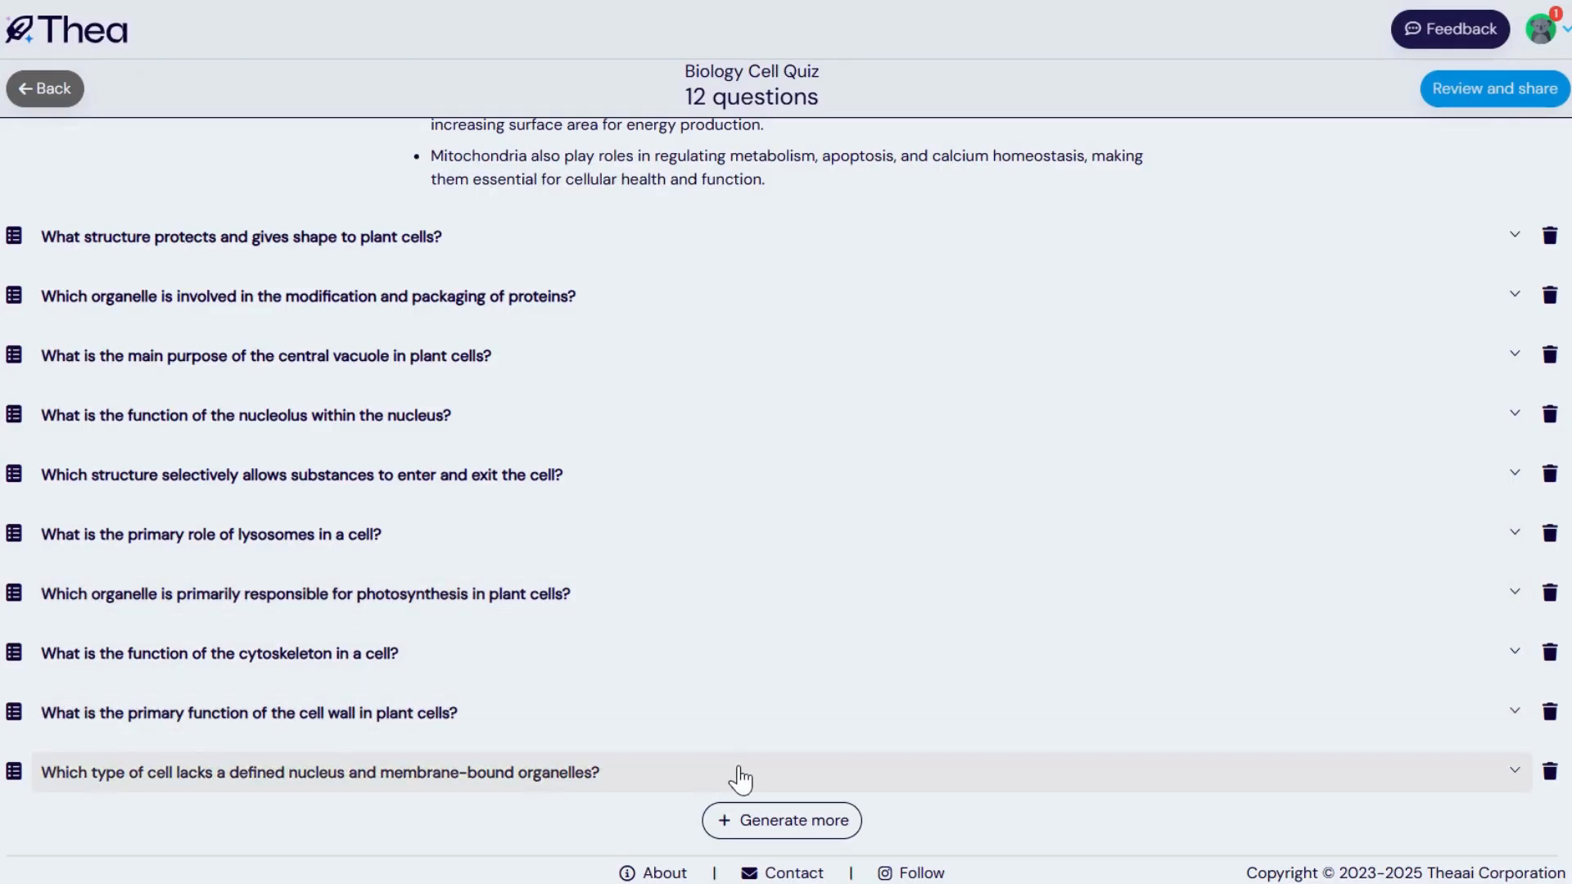
Step: Expand the added questions on the cell wall's primary function and on cells lacking a defined nucleus to check their answers
click(588, 713)
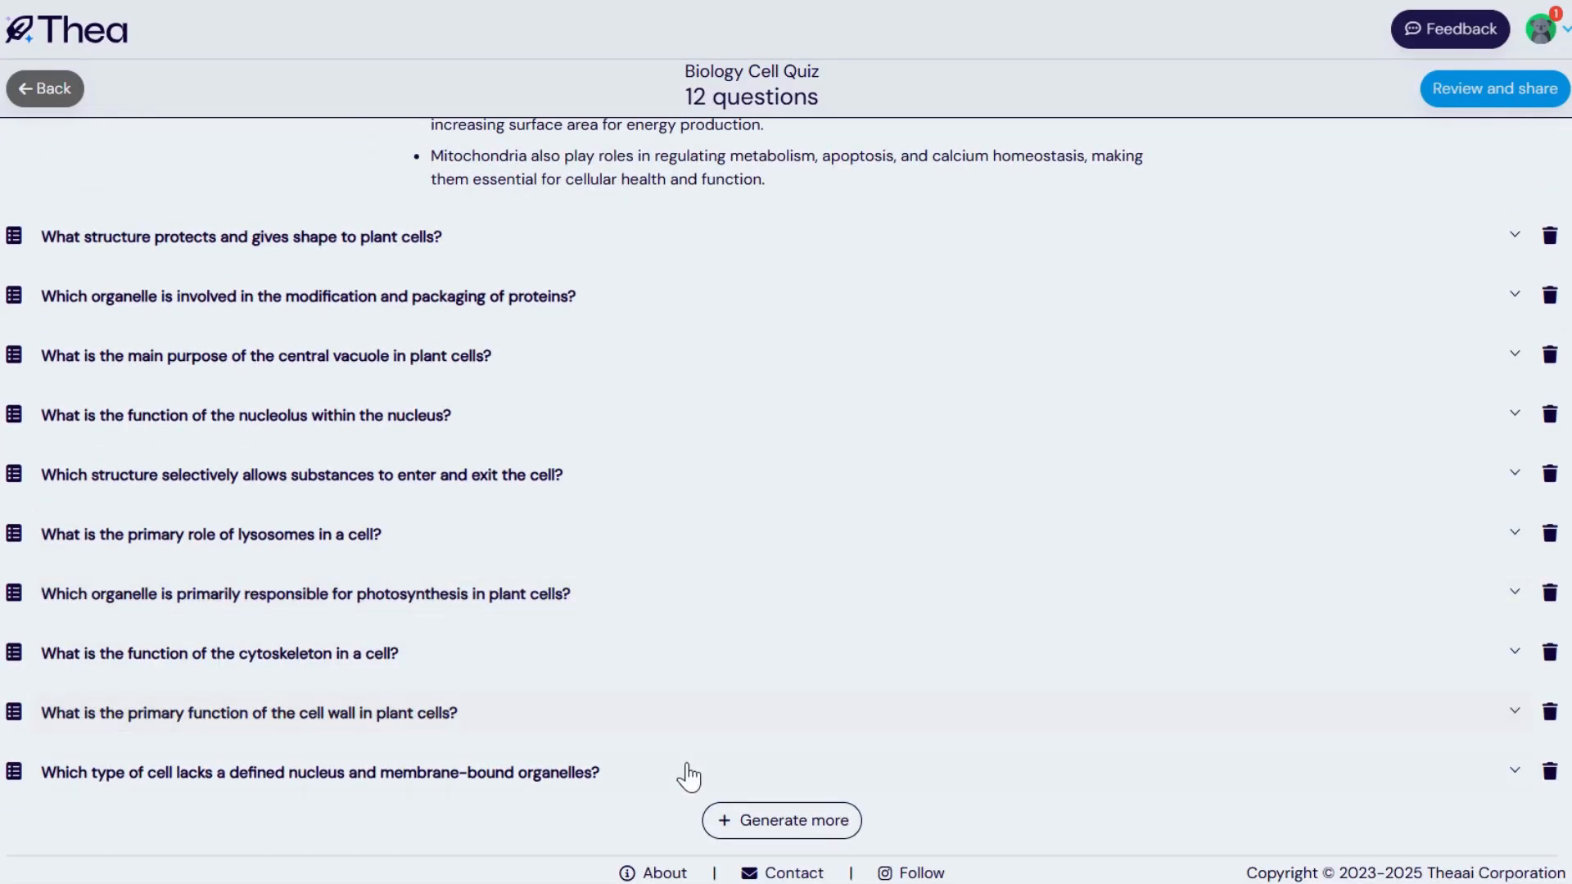
click(583, 714)
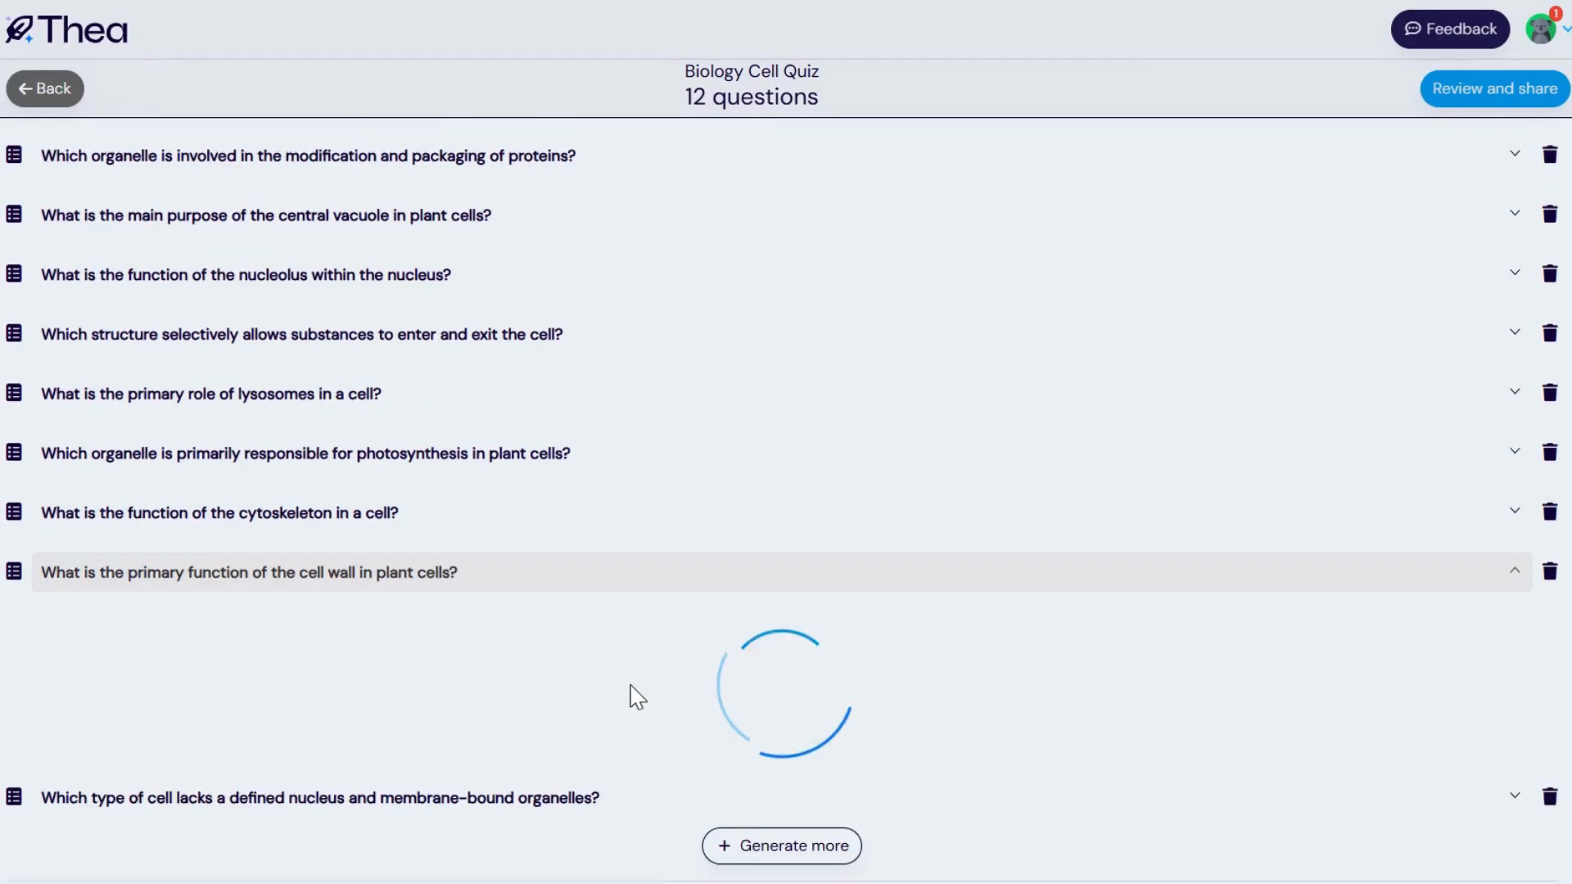
scroll(632, 686, down, 4)
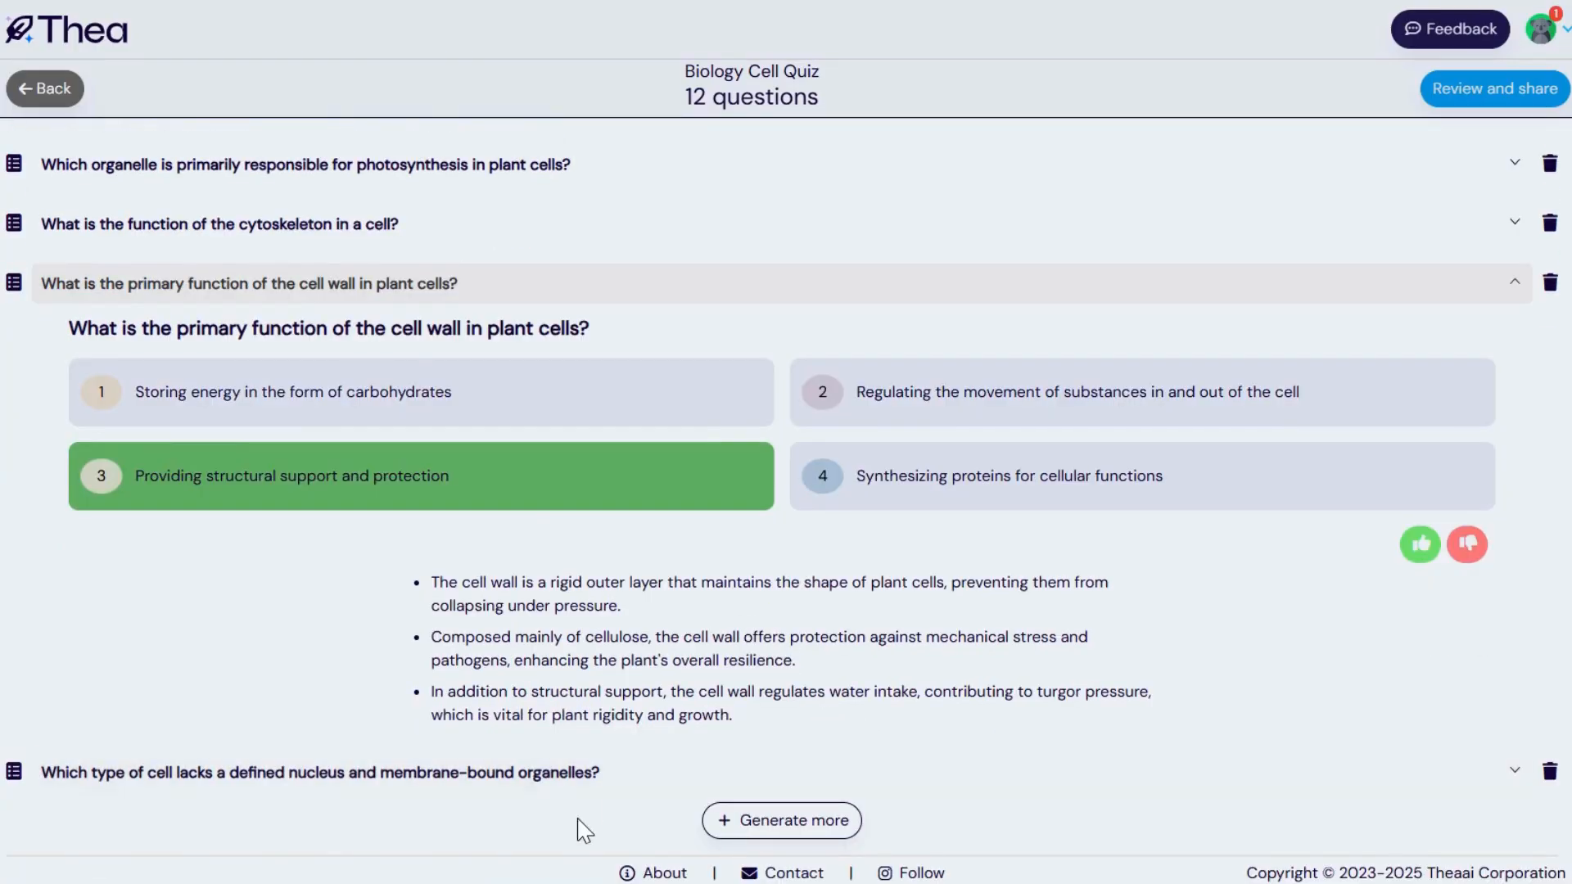
click(604, 775)
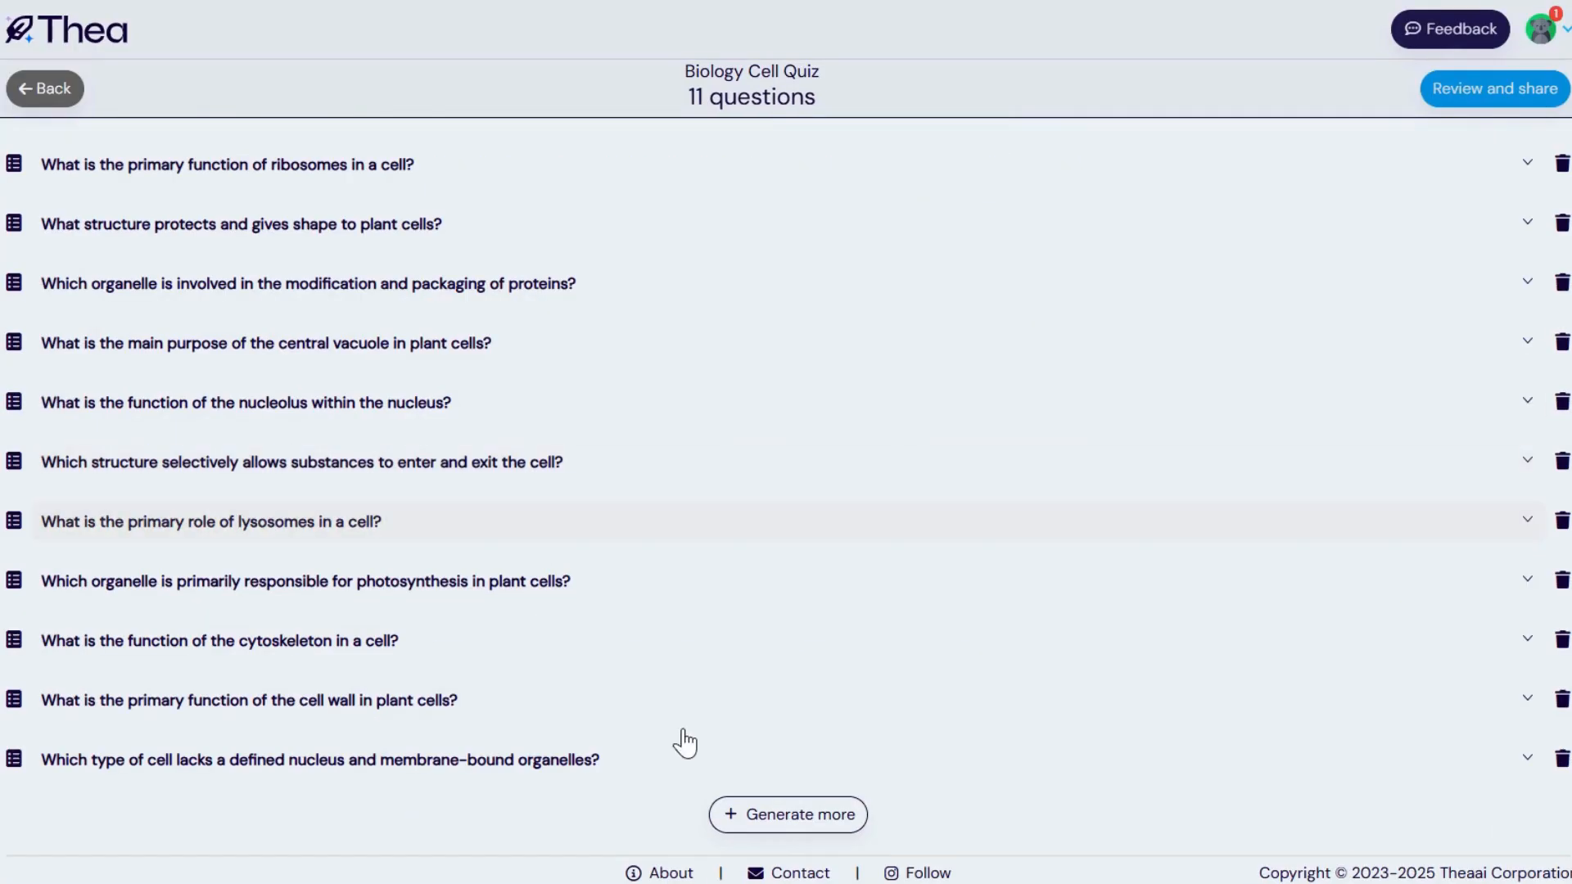
Step: Remove the question about which cell type lacks a defined nucleus and membrane-bound organelles from the assignment
click(1560, 761)
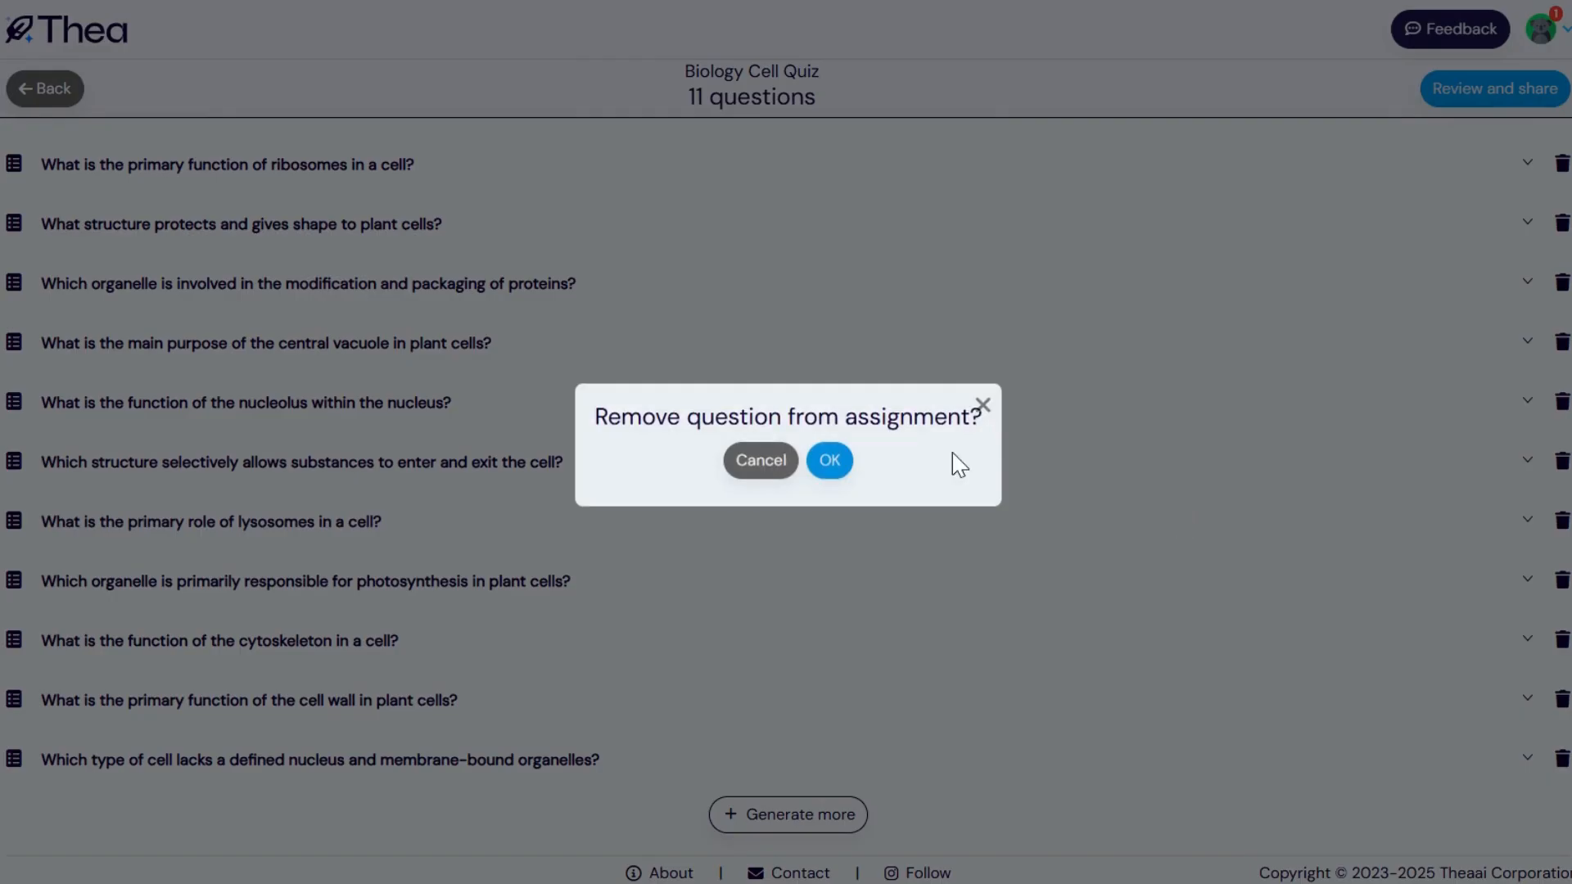
click(828, 463)
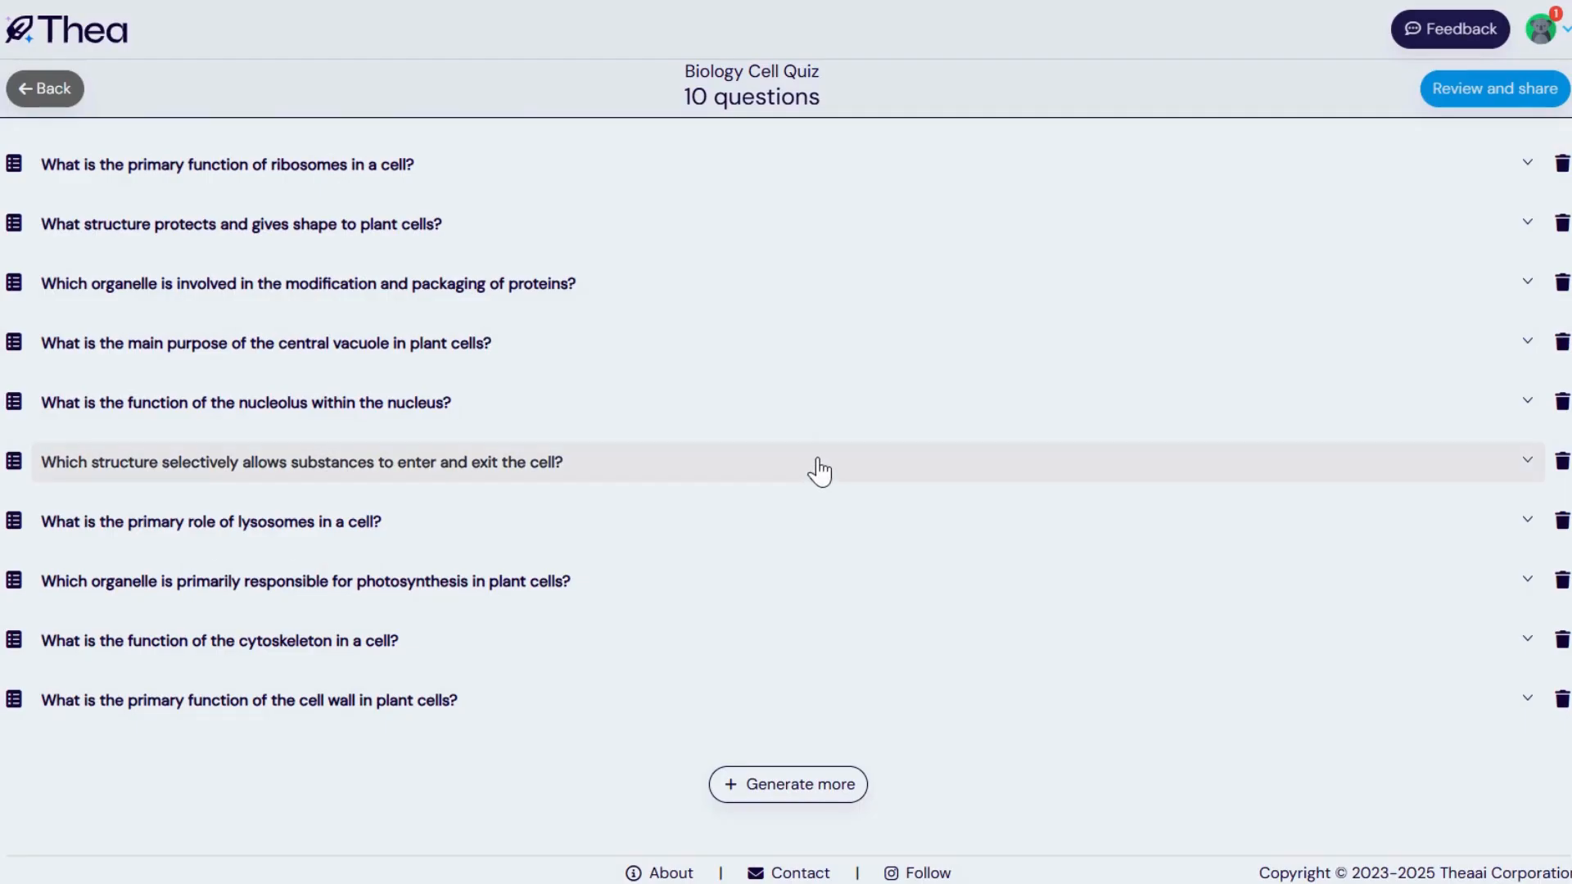
Step: Proceed to reviewing and sharing the Biology Cell Quiz, and copy its questions to the clipboard
click(1484, 91)
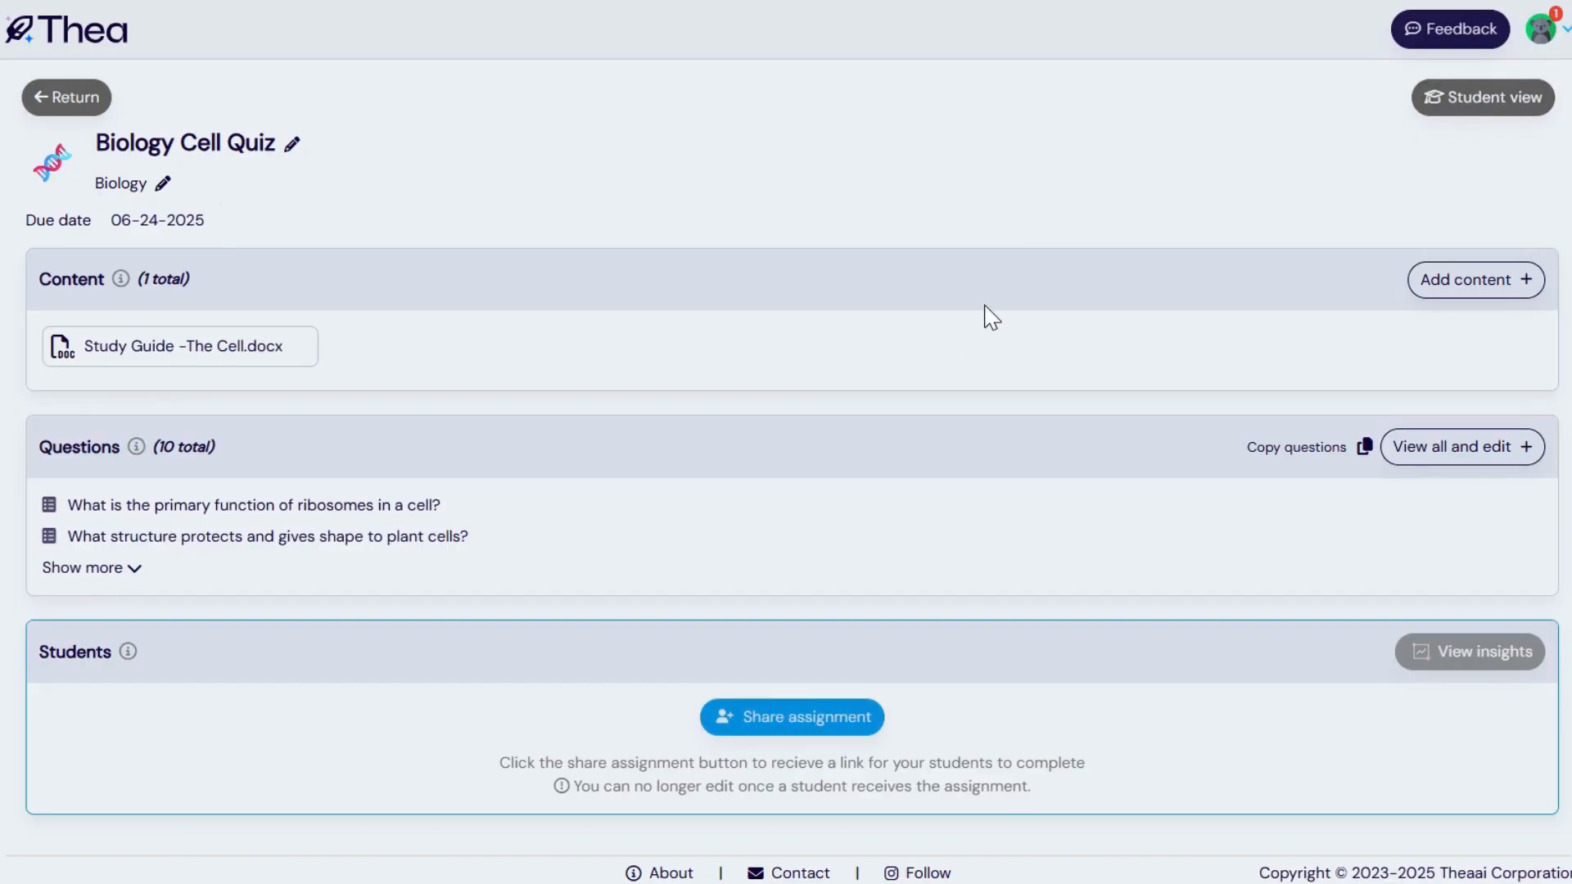
click(1300, 453)
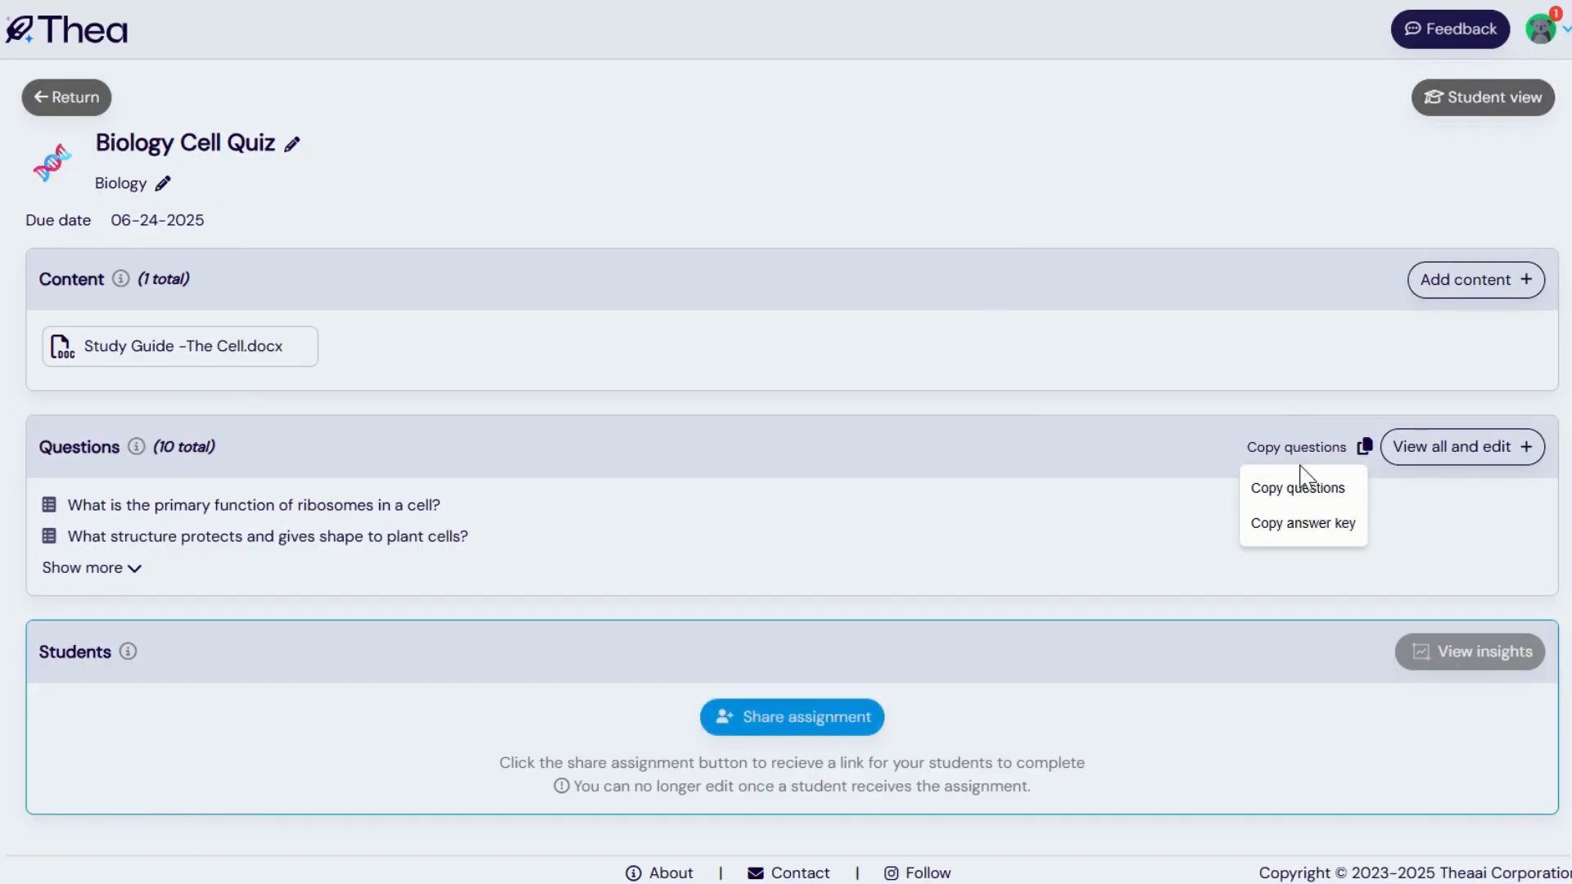
click(1301, 492)
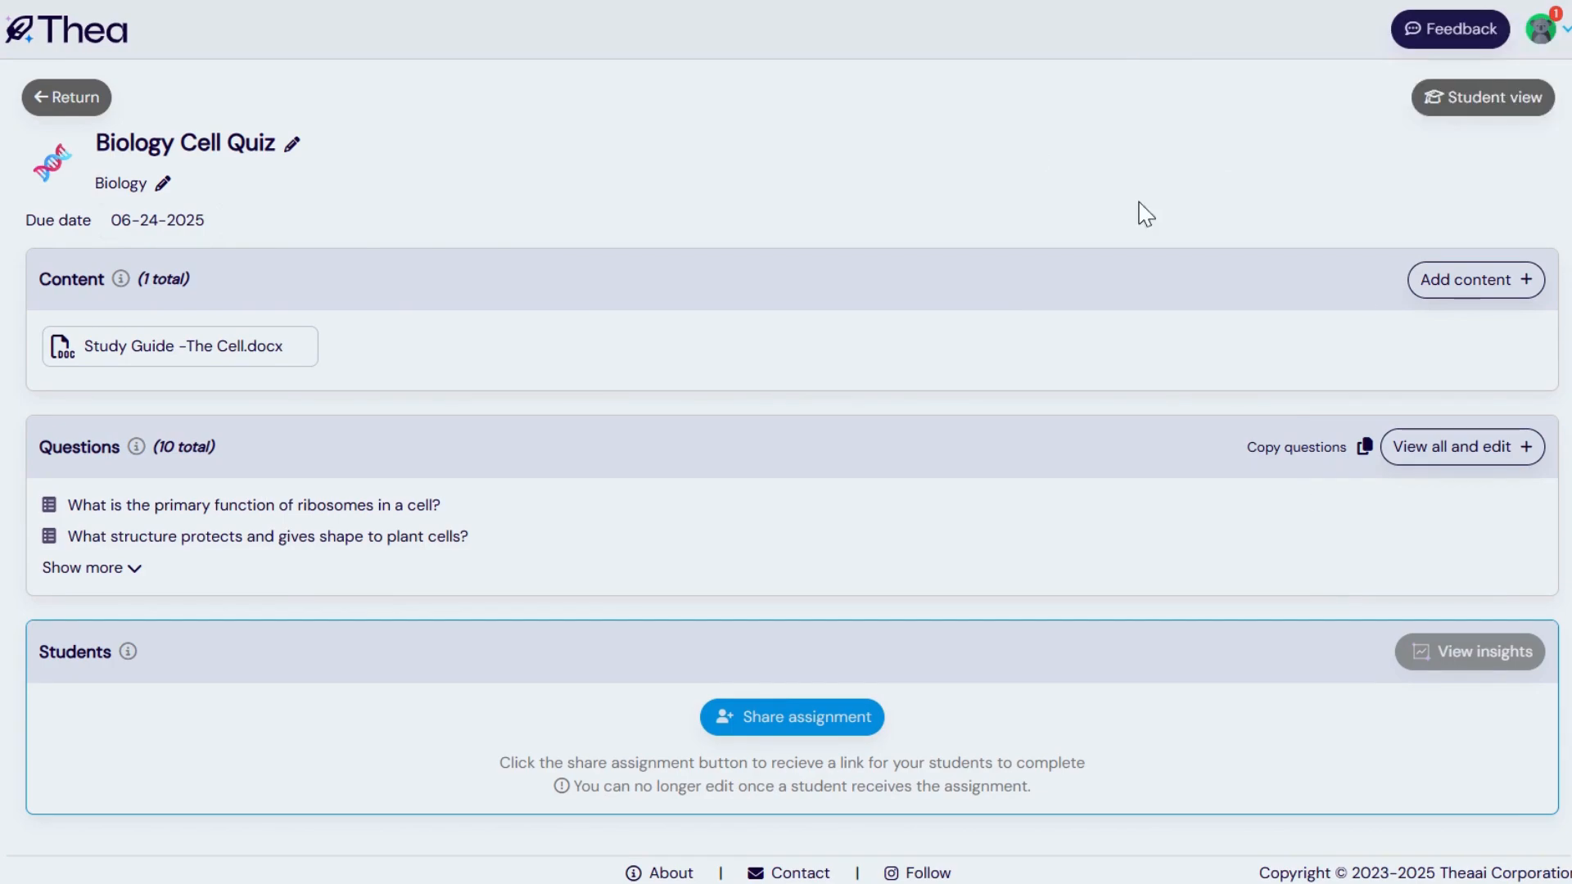
Step: Preview the Biology Cell Quiz as a student, start the assignment, and submit "Protein synthesis" for the ribosome function question
click(1508, 111)
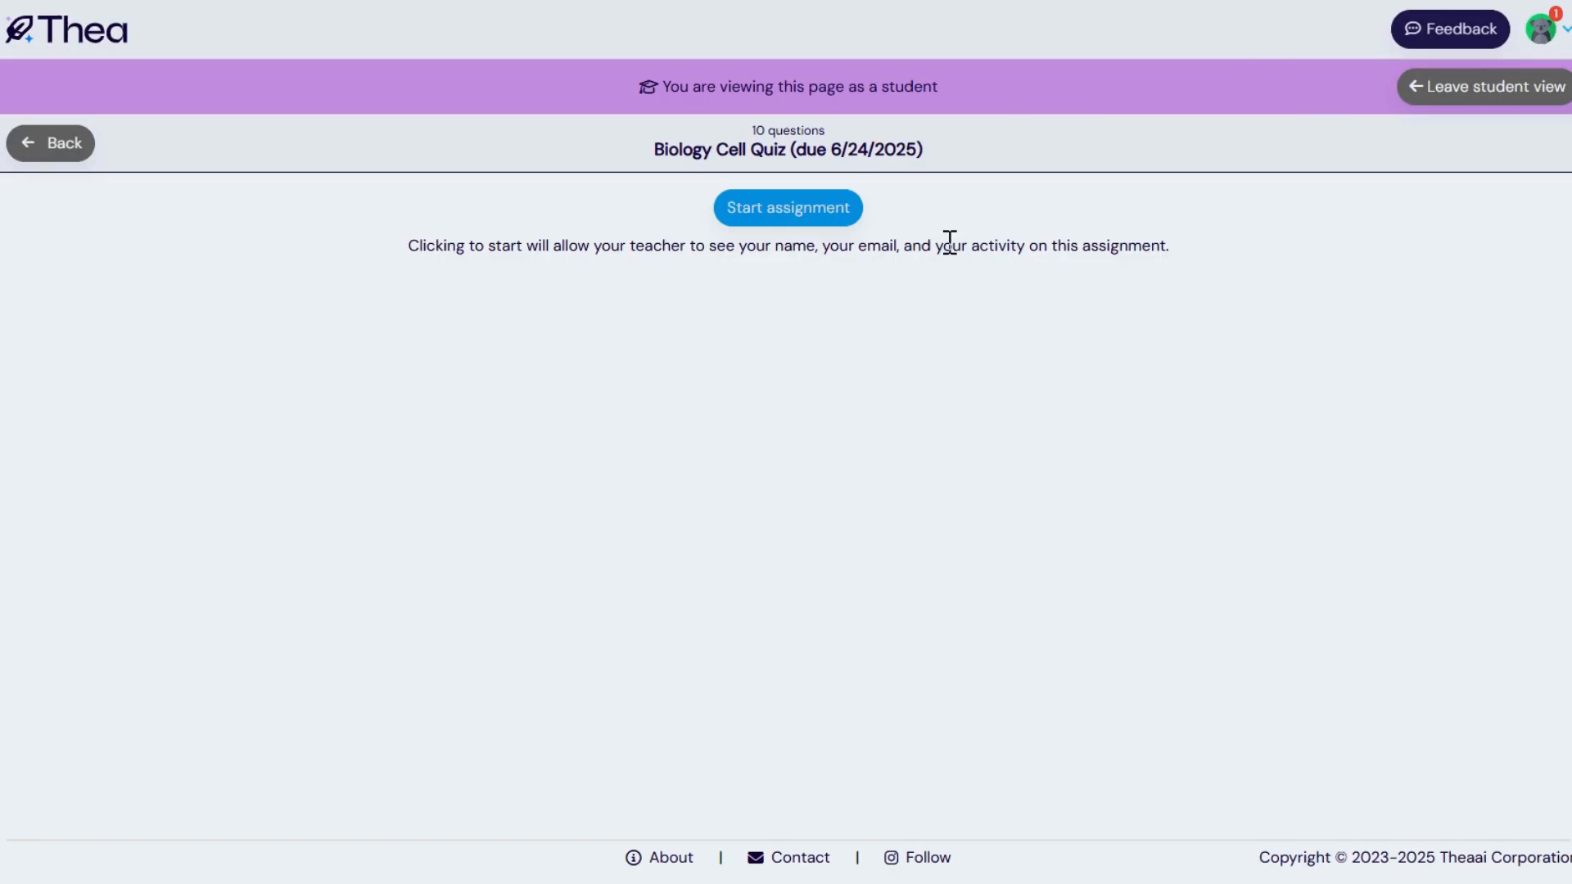
click(807, 219)
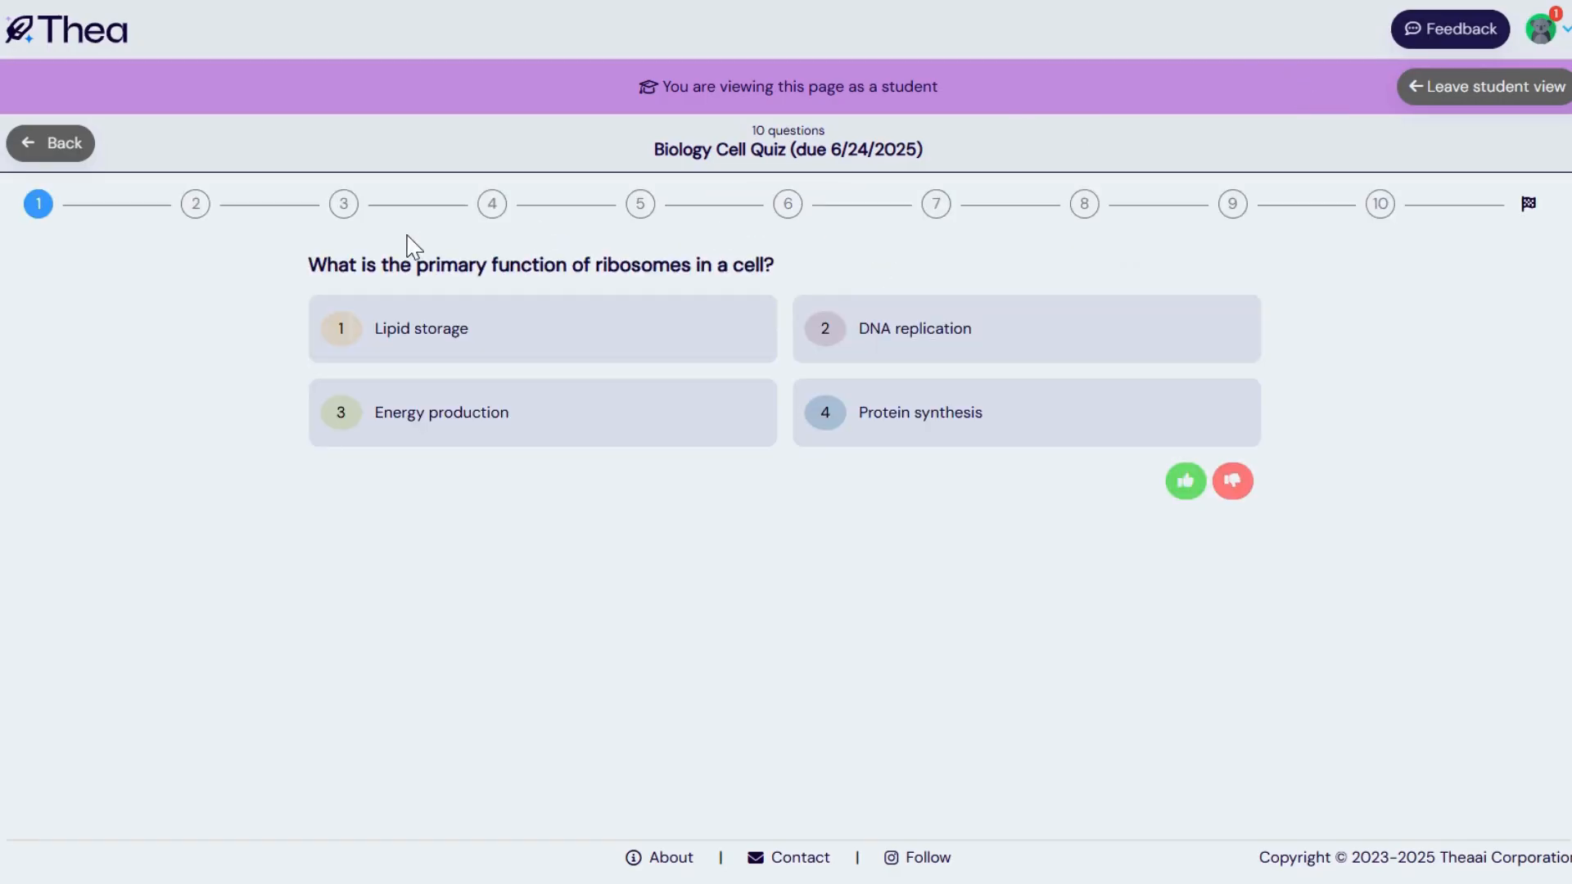
click(853, 435)
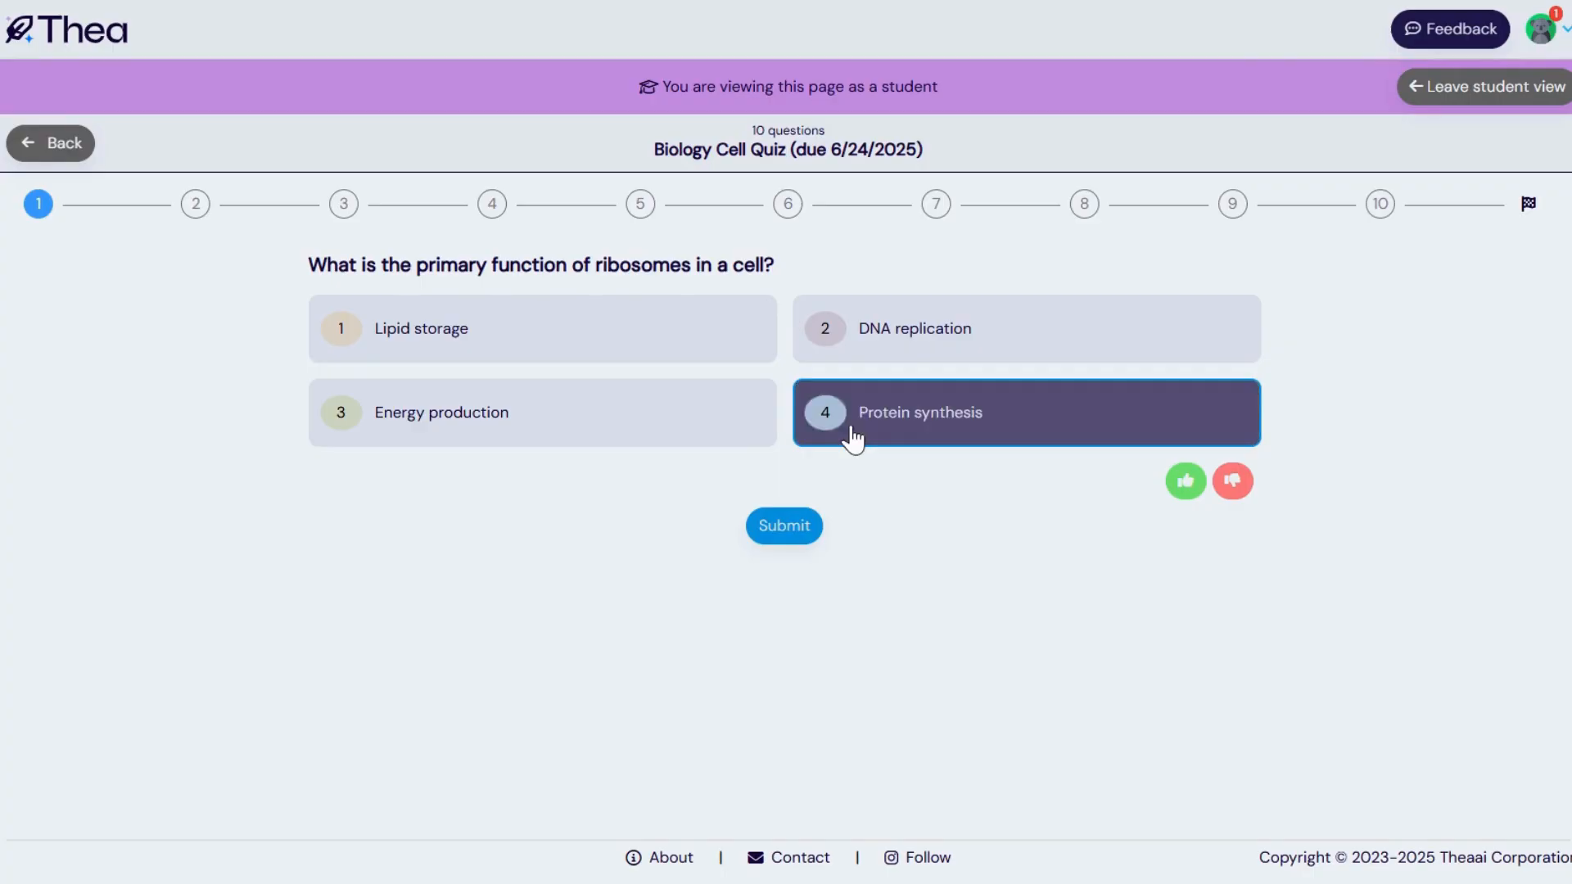
click(778, 531)
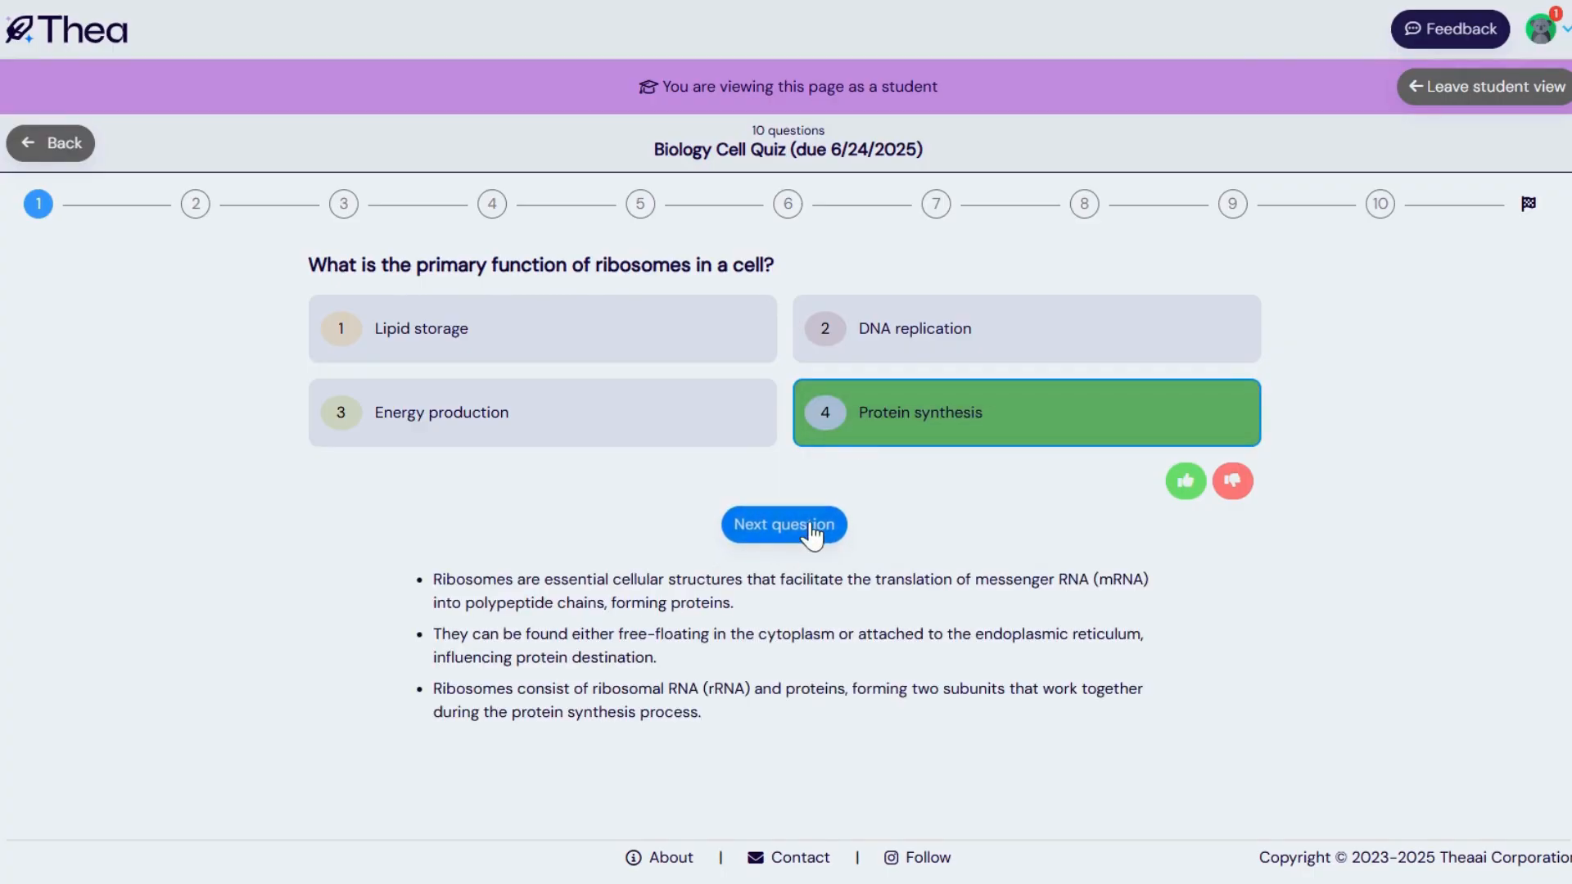
Step: Answer the next two questions, submitting "Cell wall" for plant cell structure and "Rough ER" for protein modification and packaging
click(782, 530)
click(572, 442)
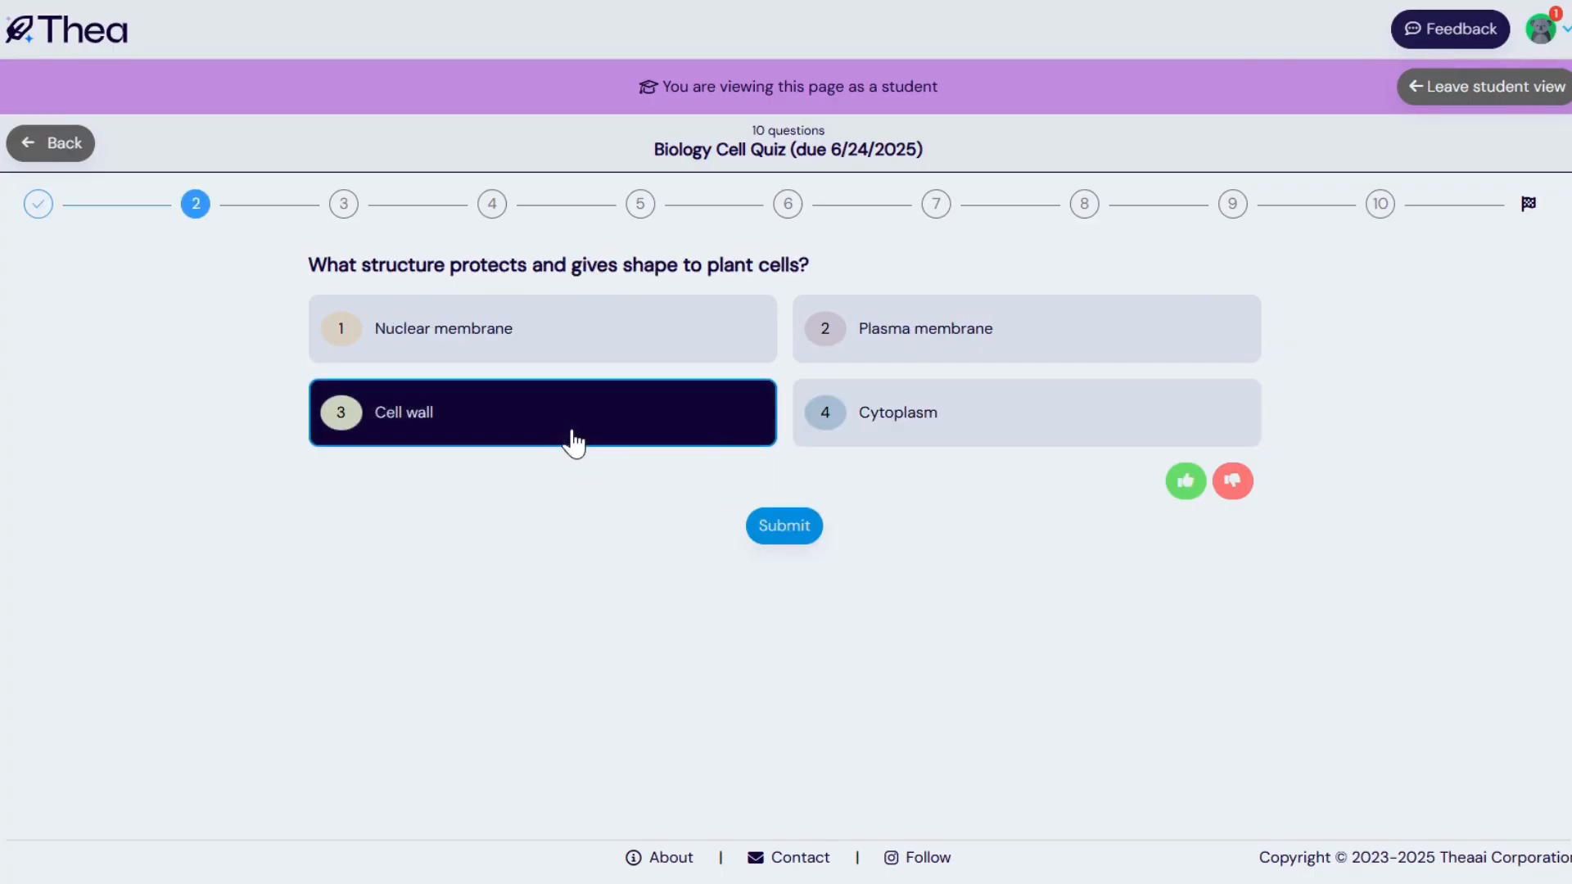
click(790, 534)
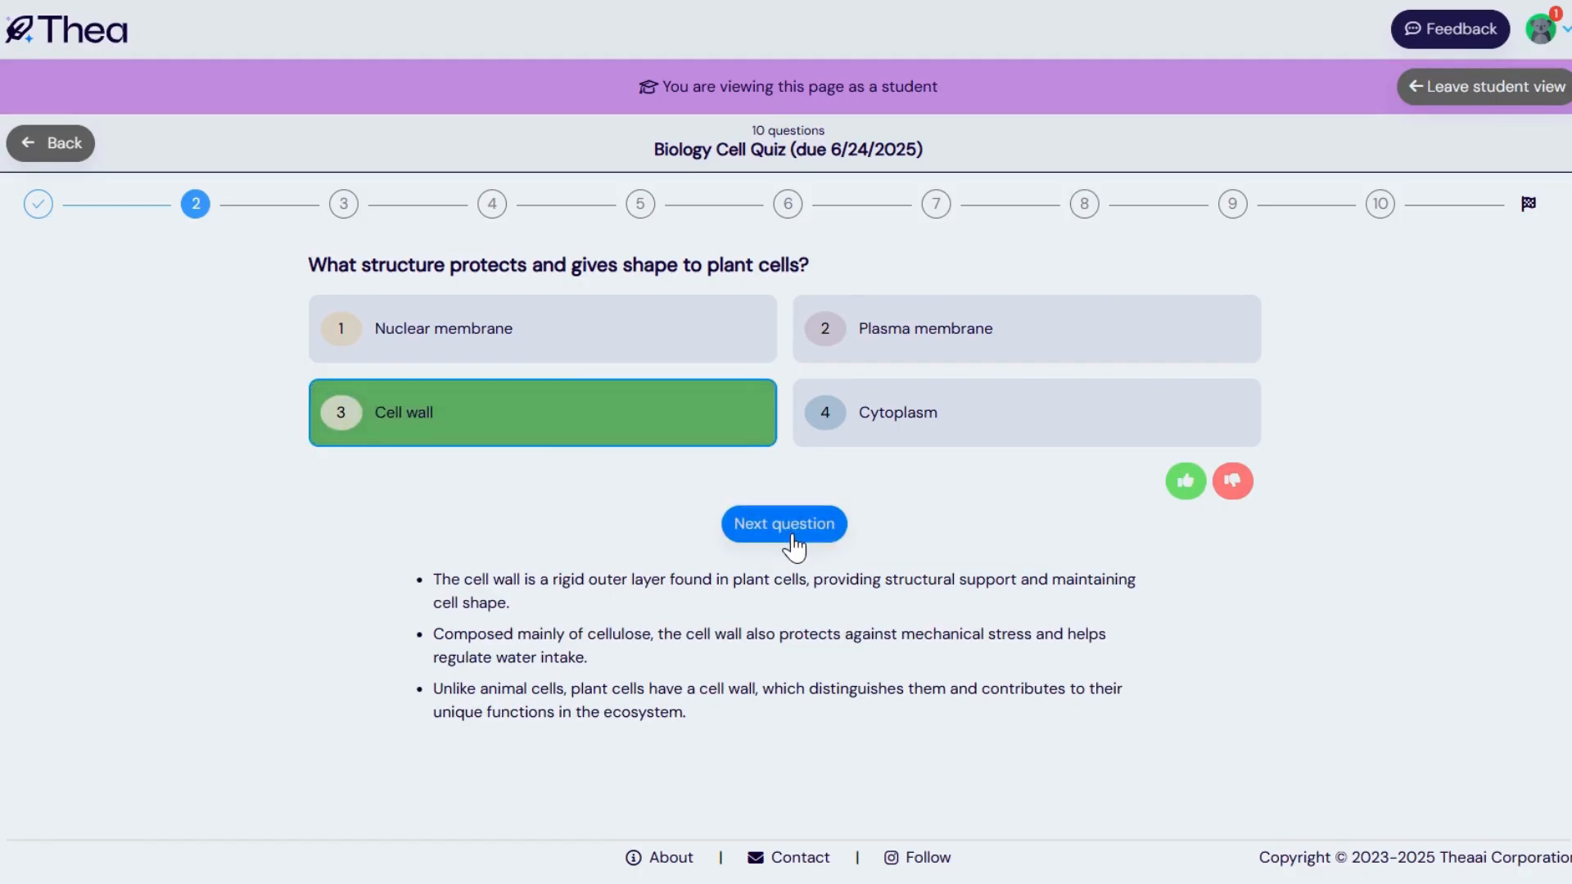
click(786, 524)
click(972, 336)
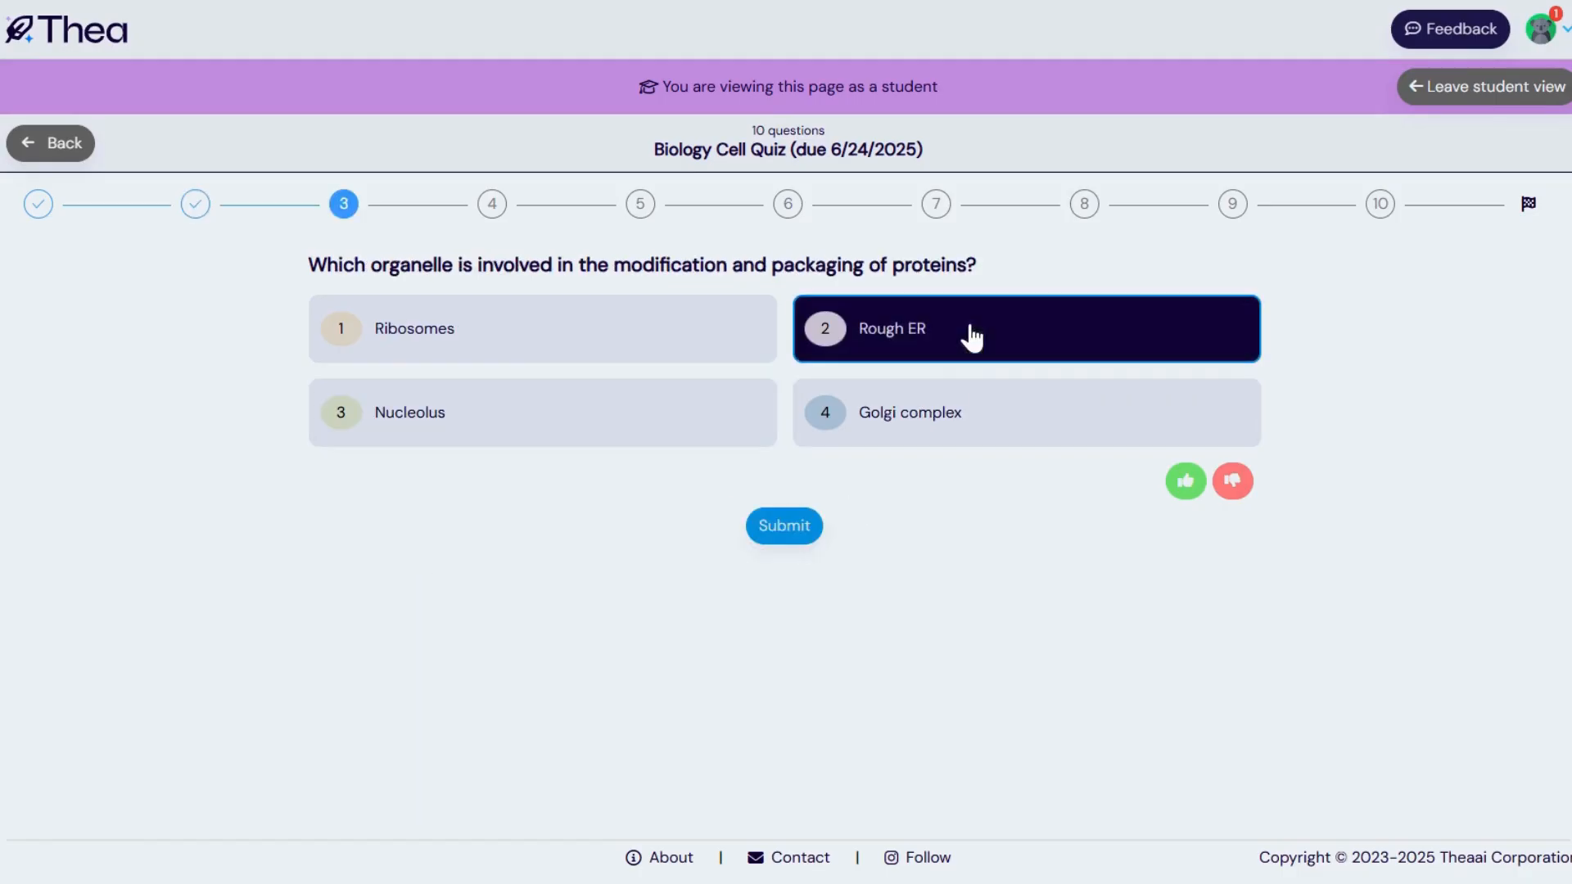
click(786, 526)
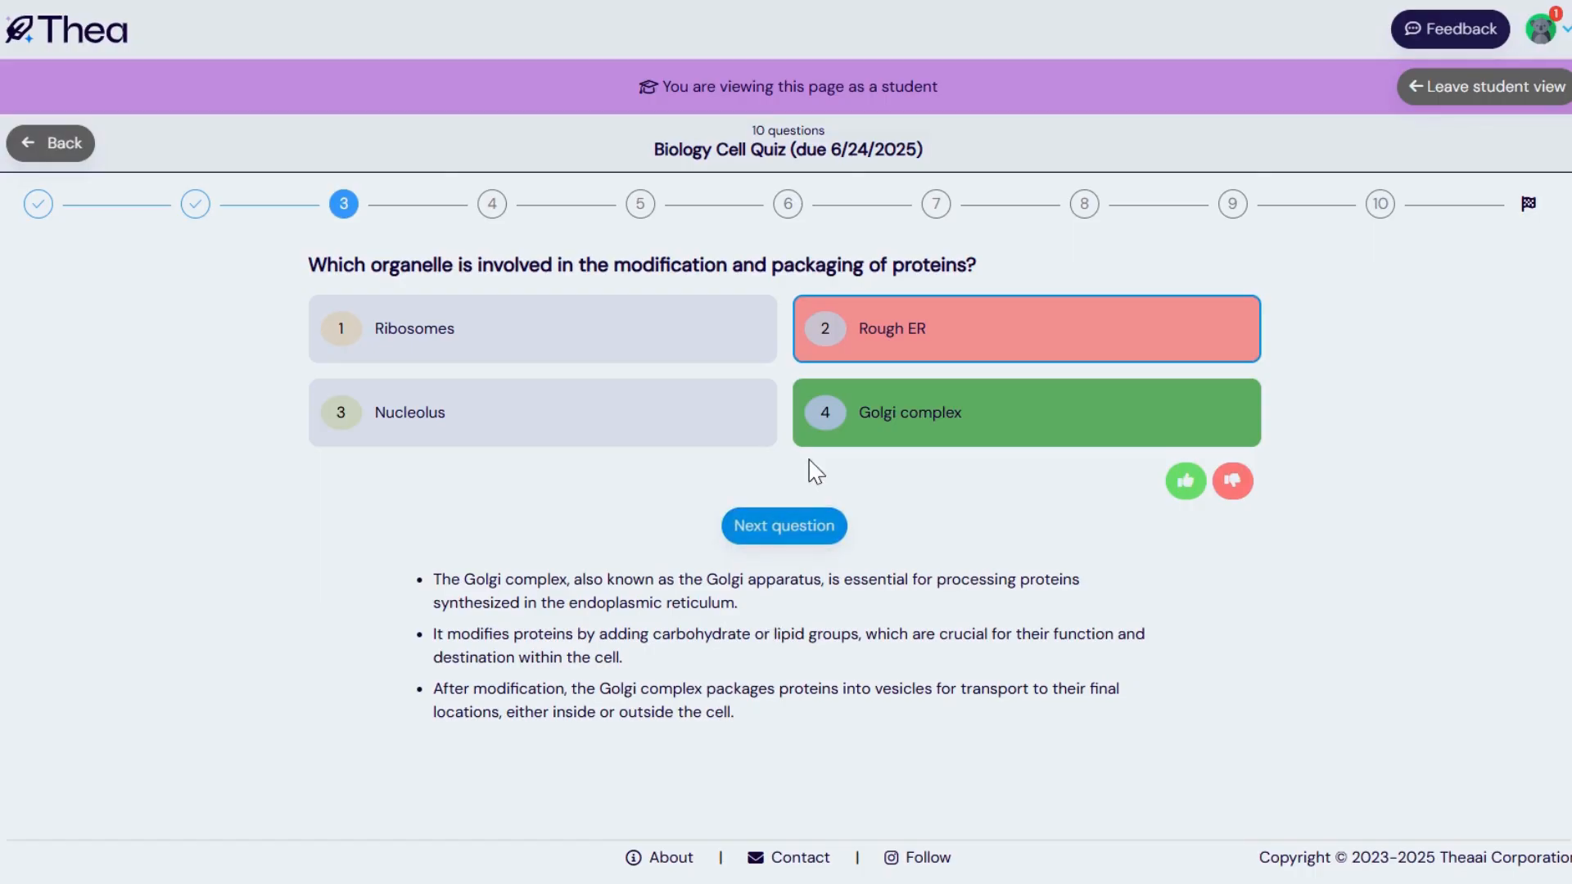
Step: Exit the quiz and reopen it to resume the assignment at the central vacuole question, and leave the student preview
click(19, 152)
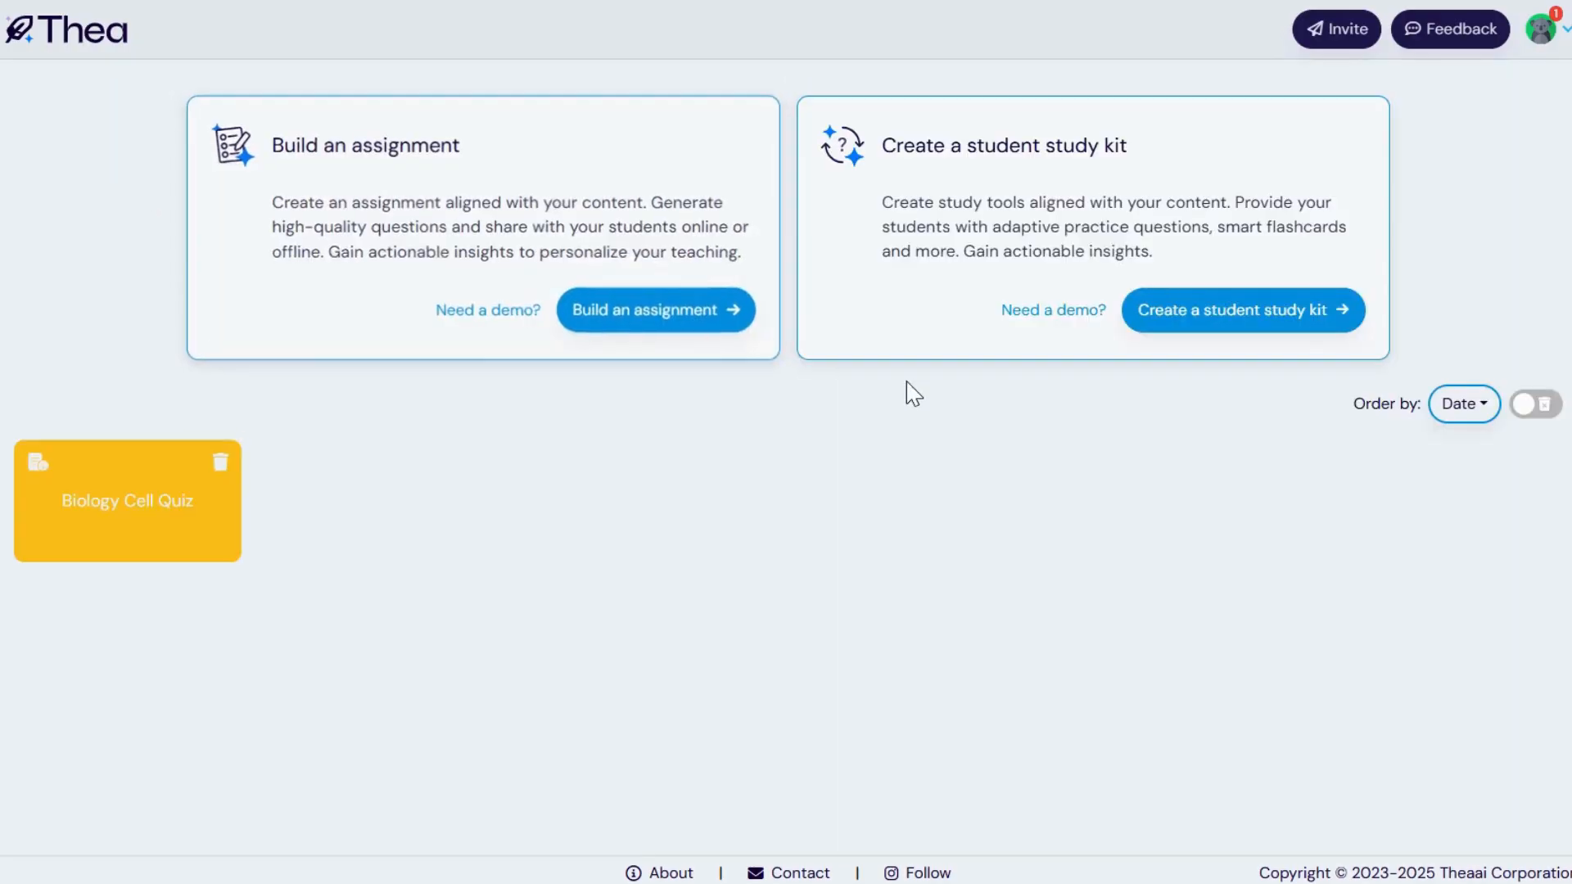
click(123, 494)
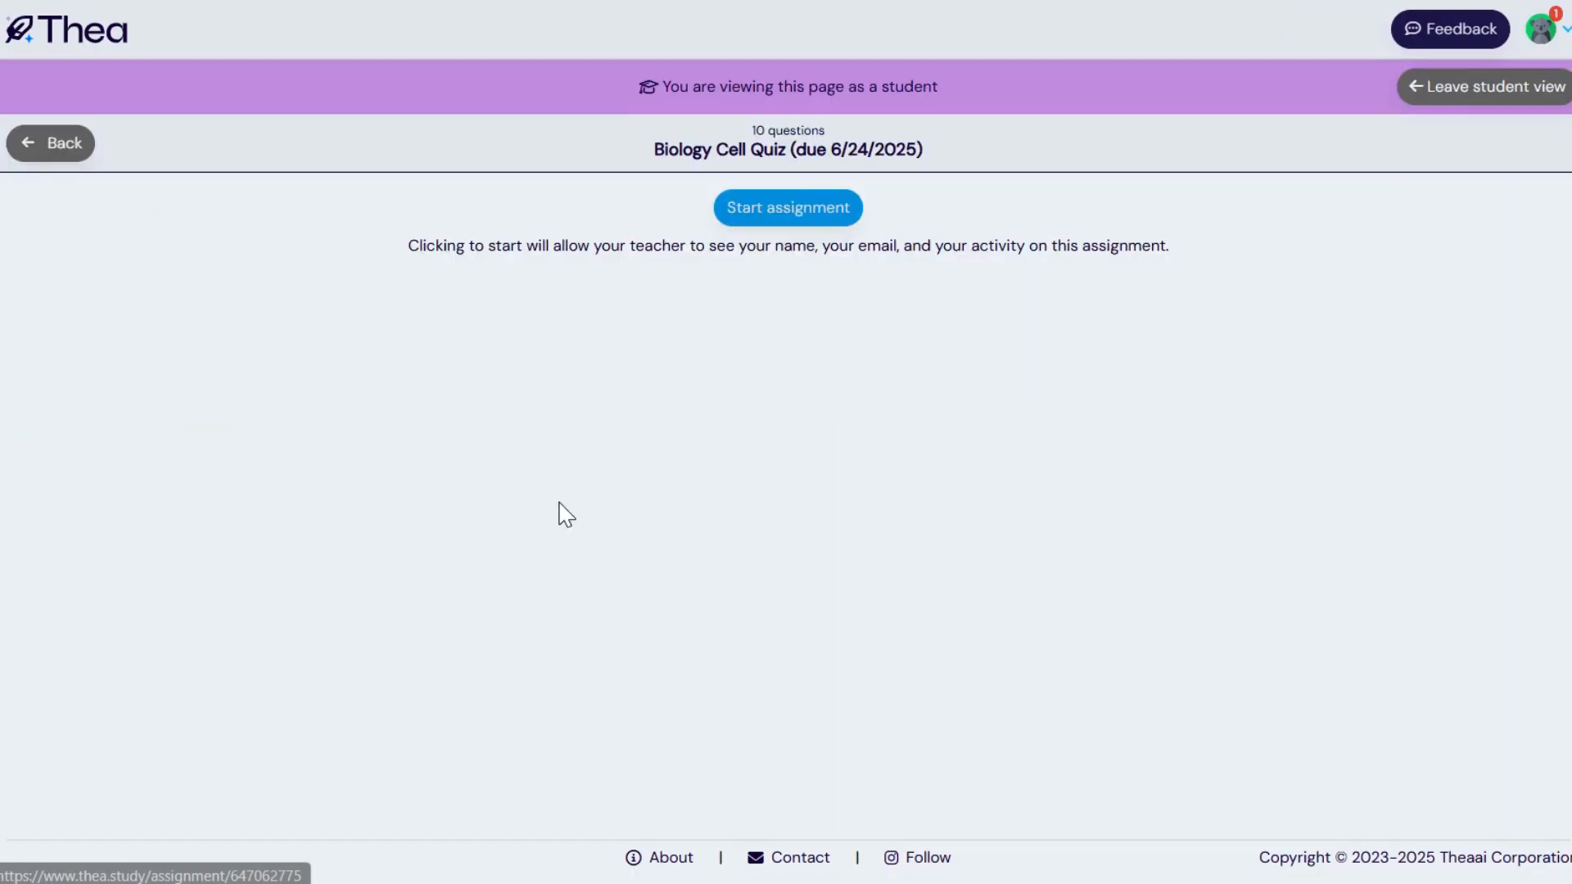
click(779, 204)
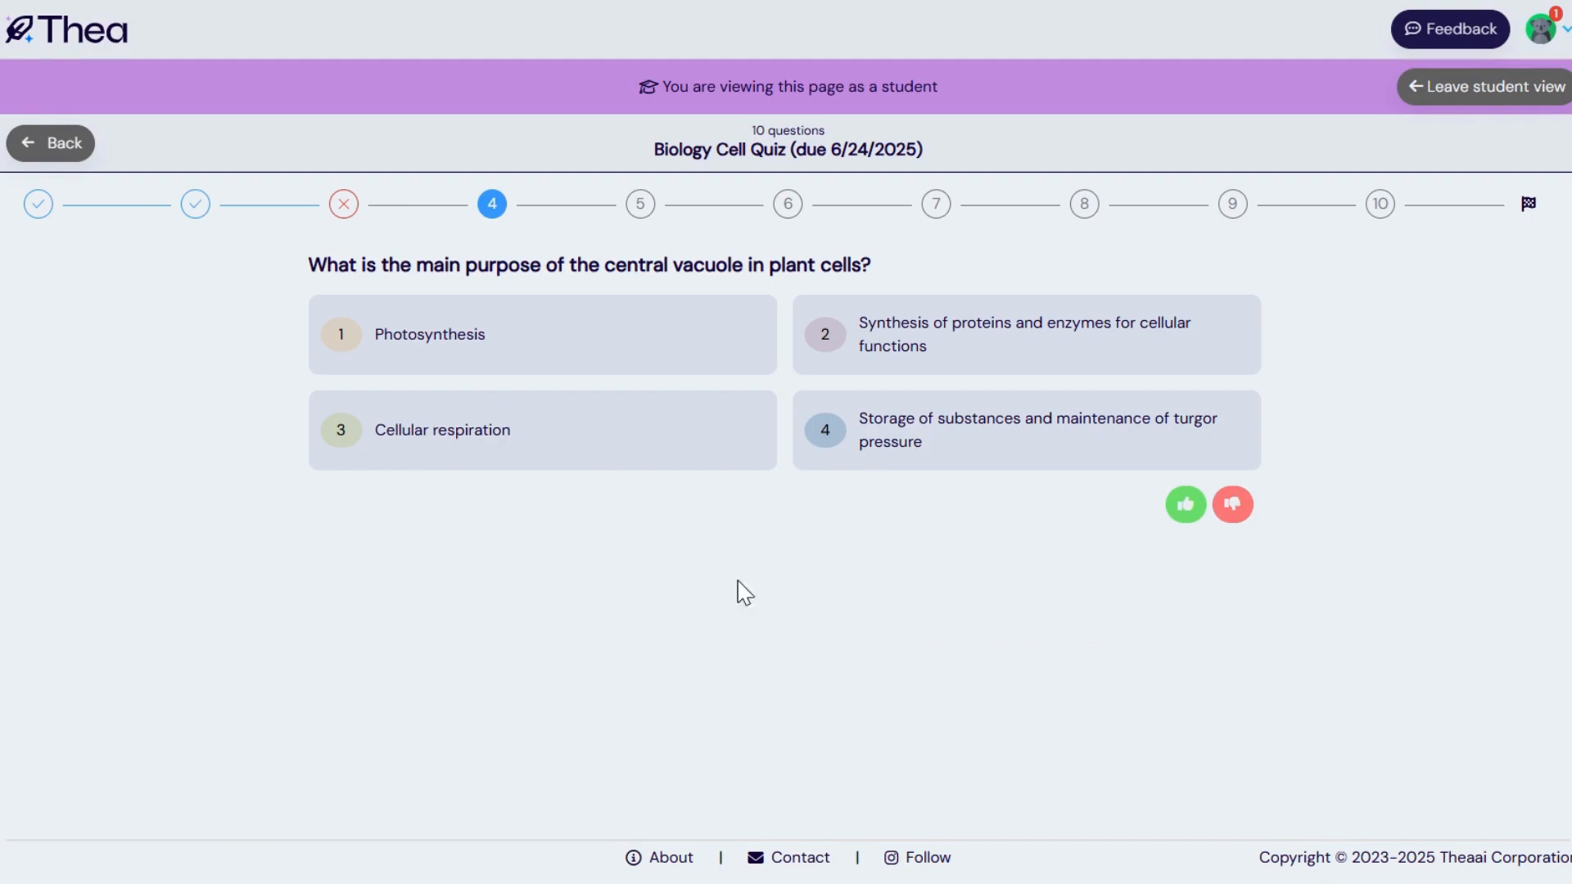
click(1463, 89)
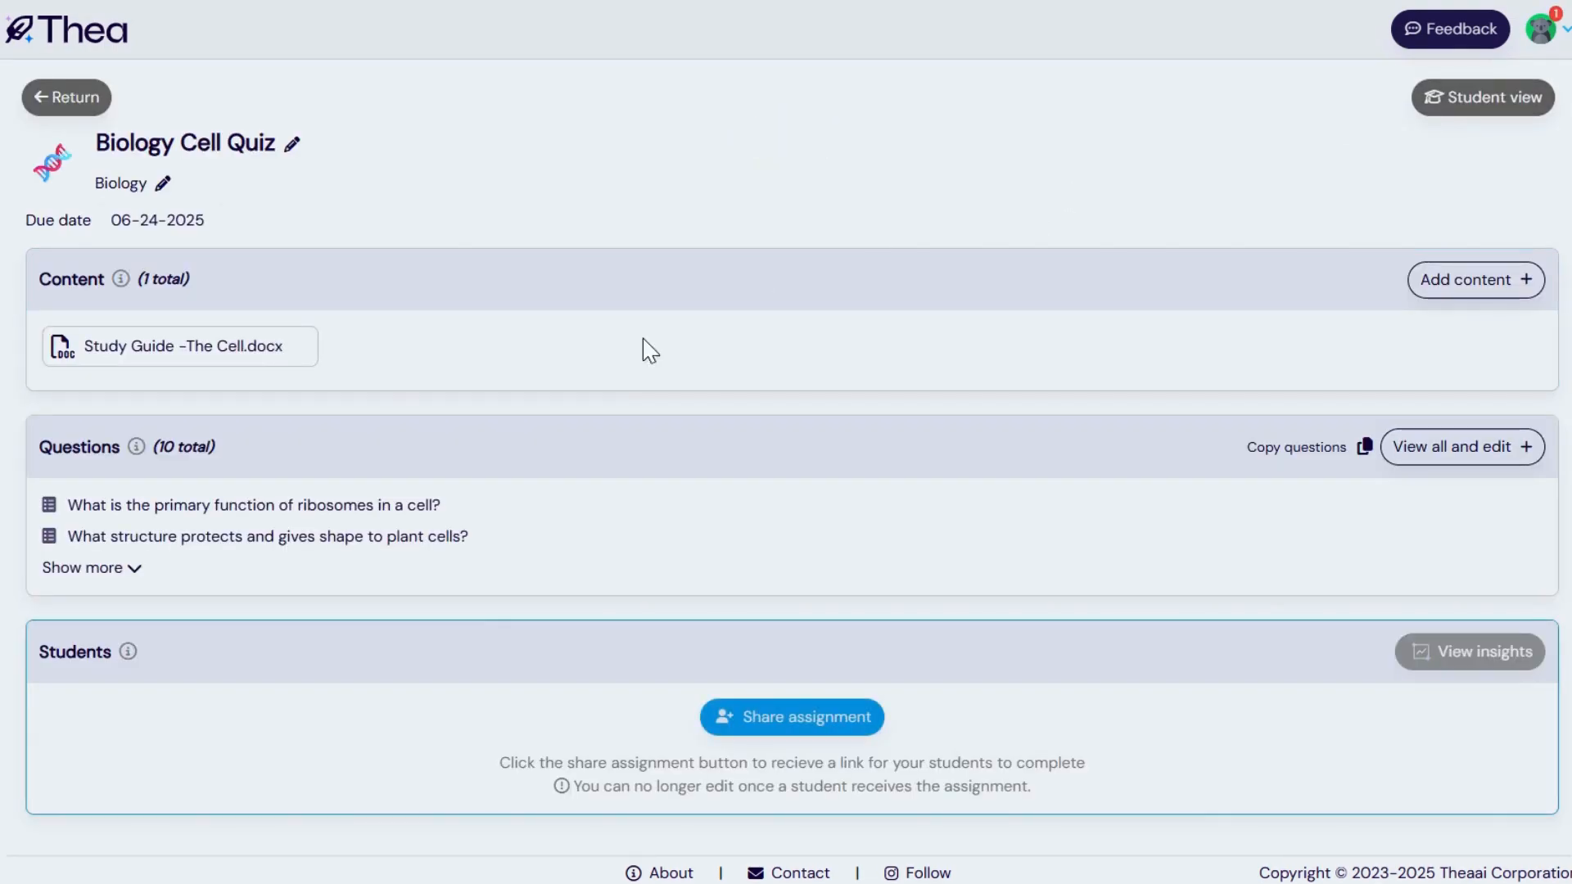
Step: Get the share link for the Biology Cell Quiz assignment, copy it to the clipboard, and close the sharing dialog
click(770, 721)
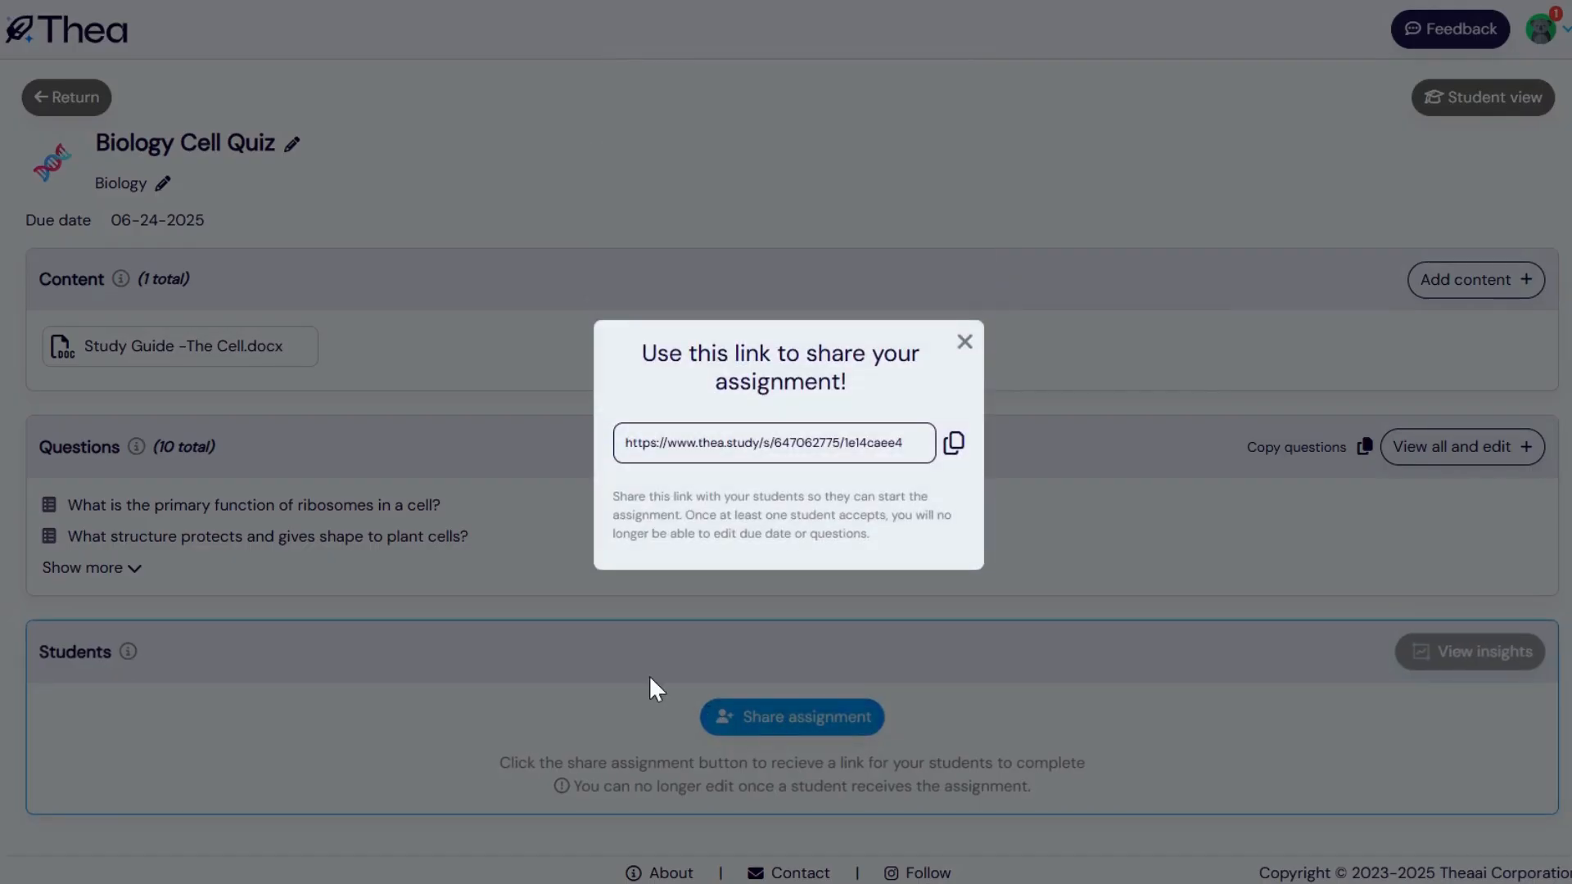
click(955, 446)
click(965, 342)
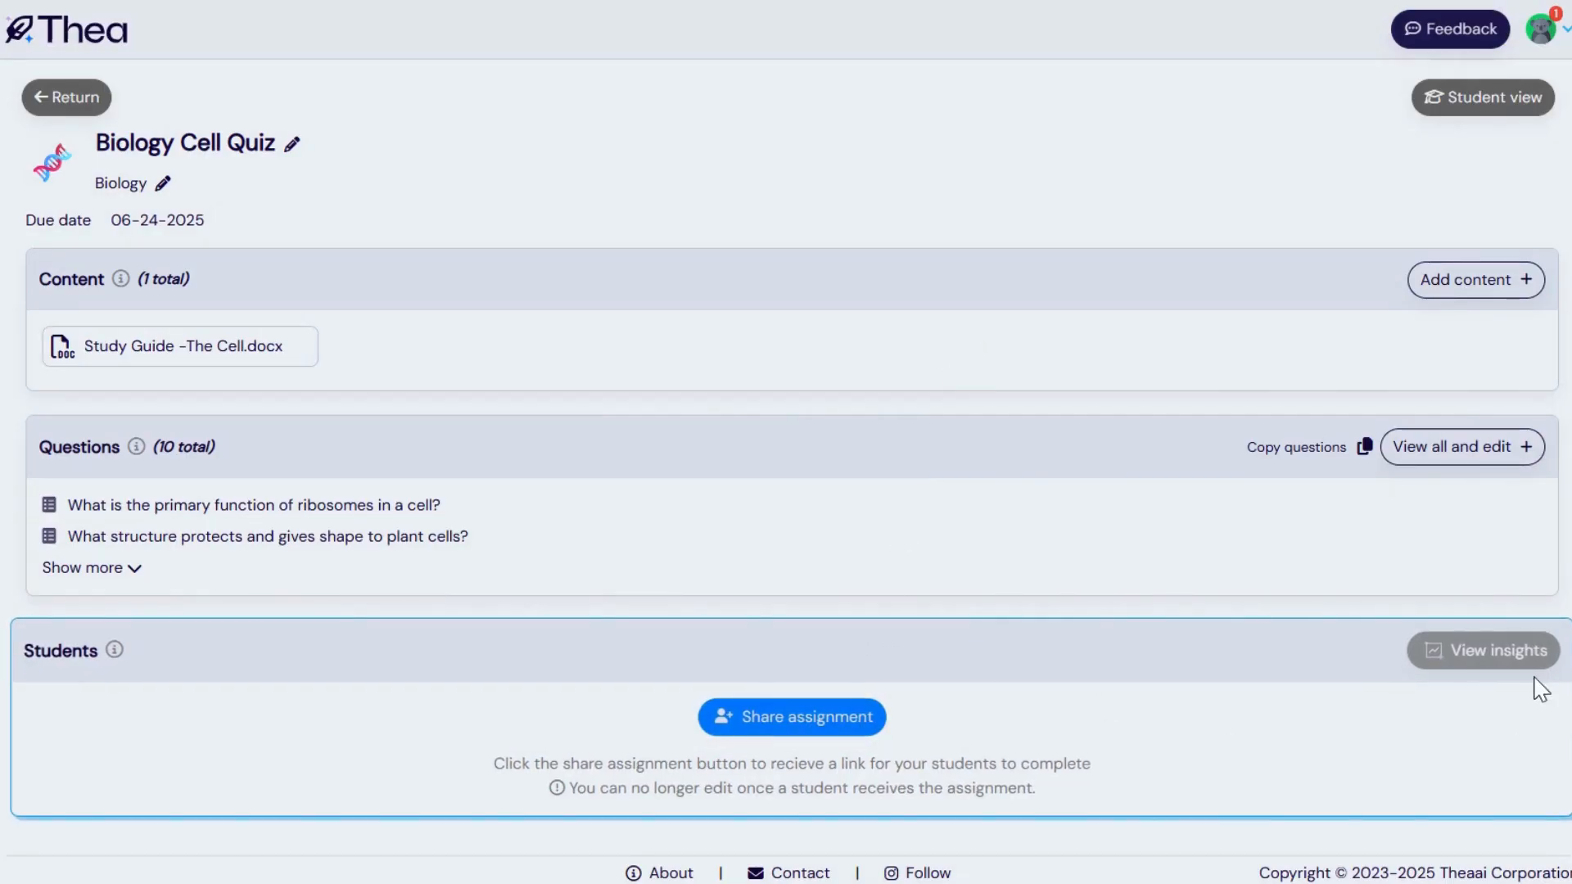
mouse_move(1510, 642)
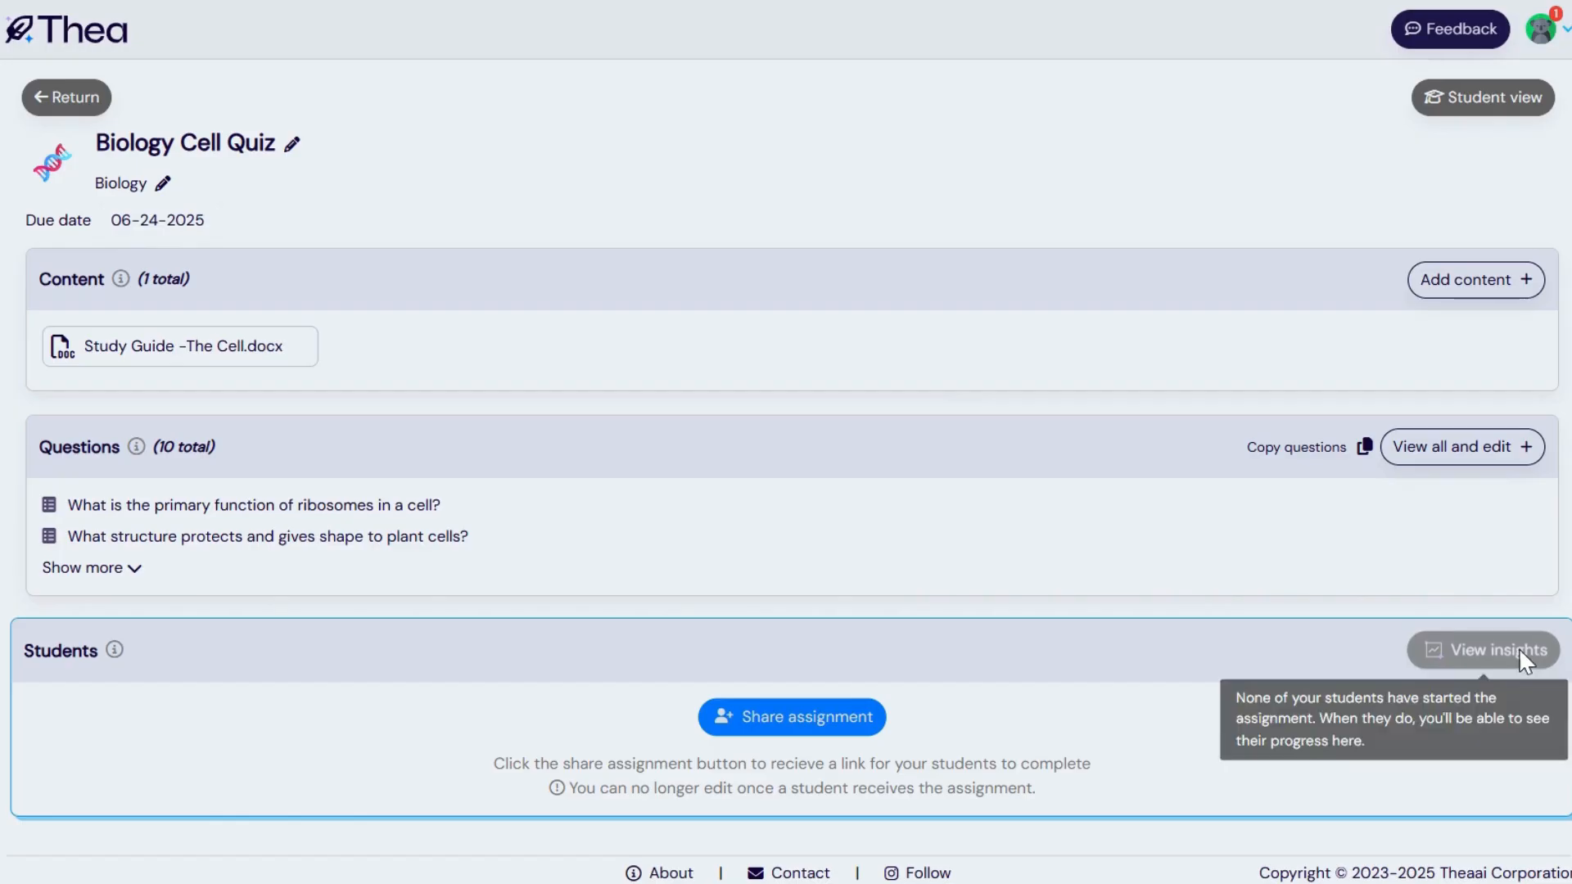